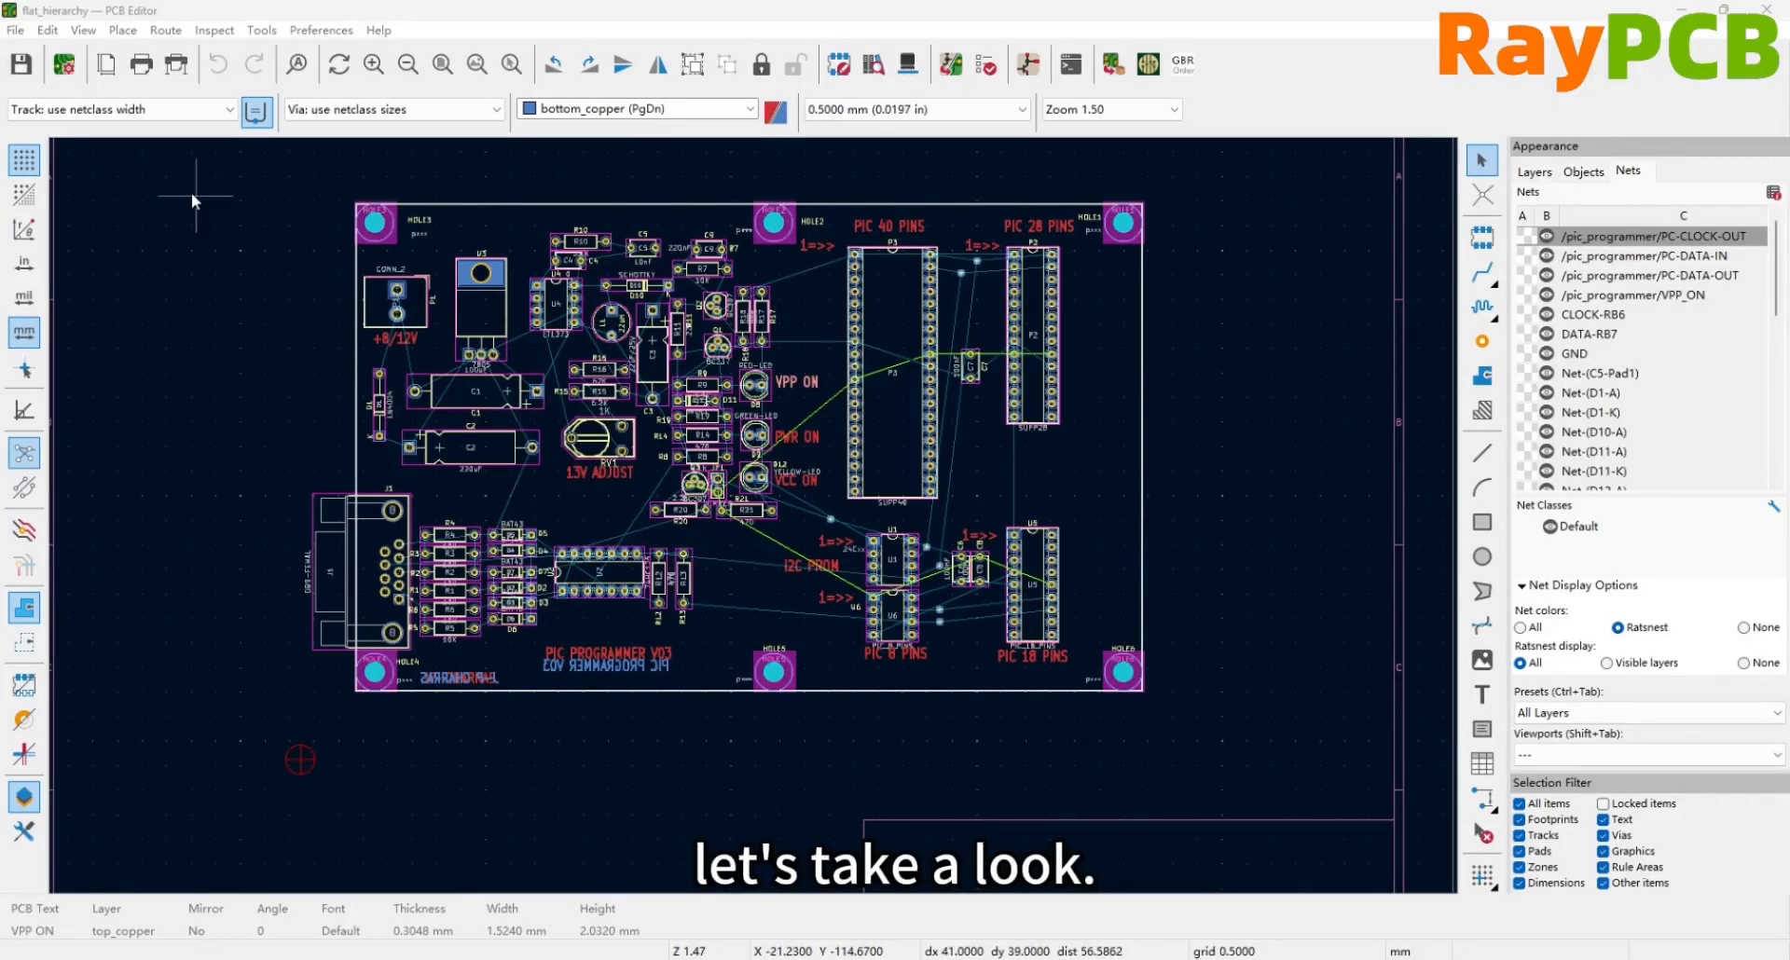
Set the In1.Cu and bottom_copper layer types to power plane in the board setup and apply the settings
click(14, 30)
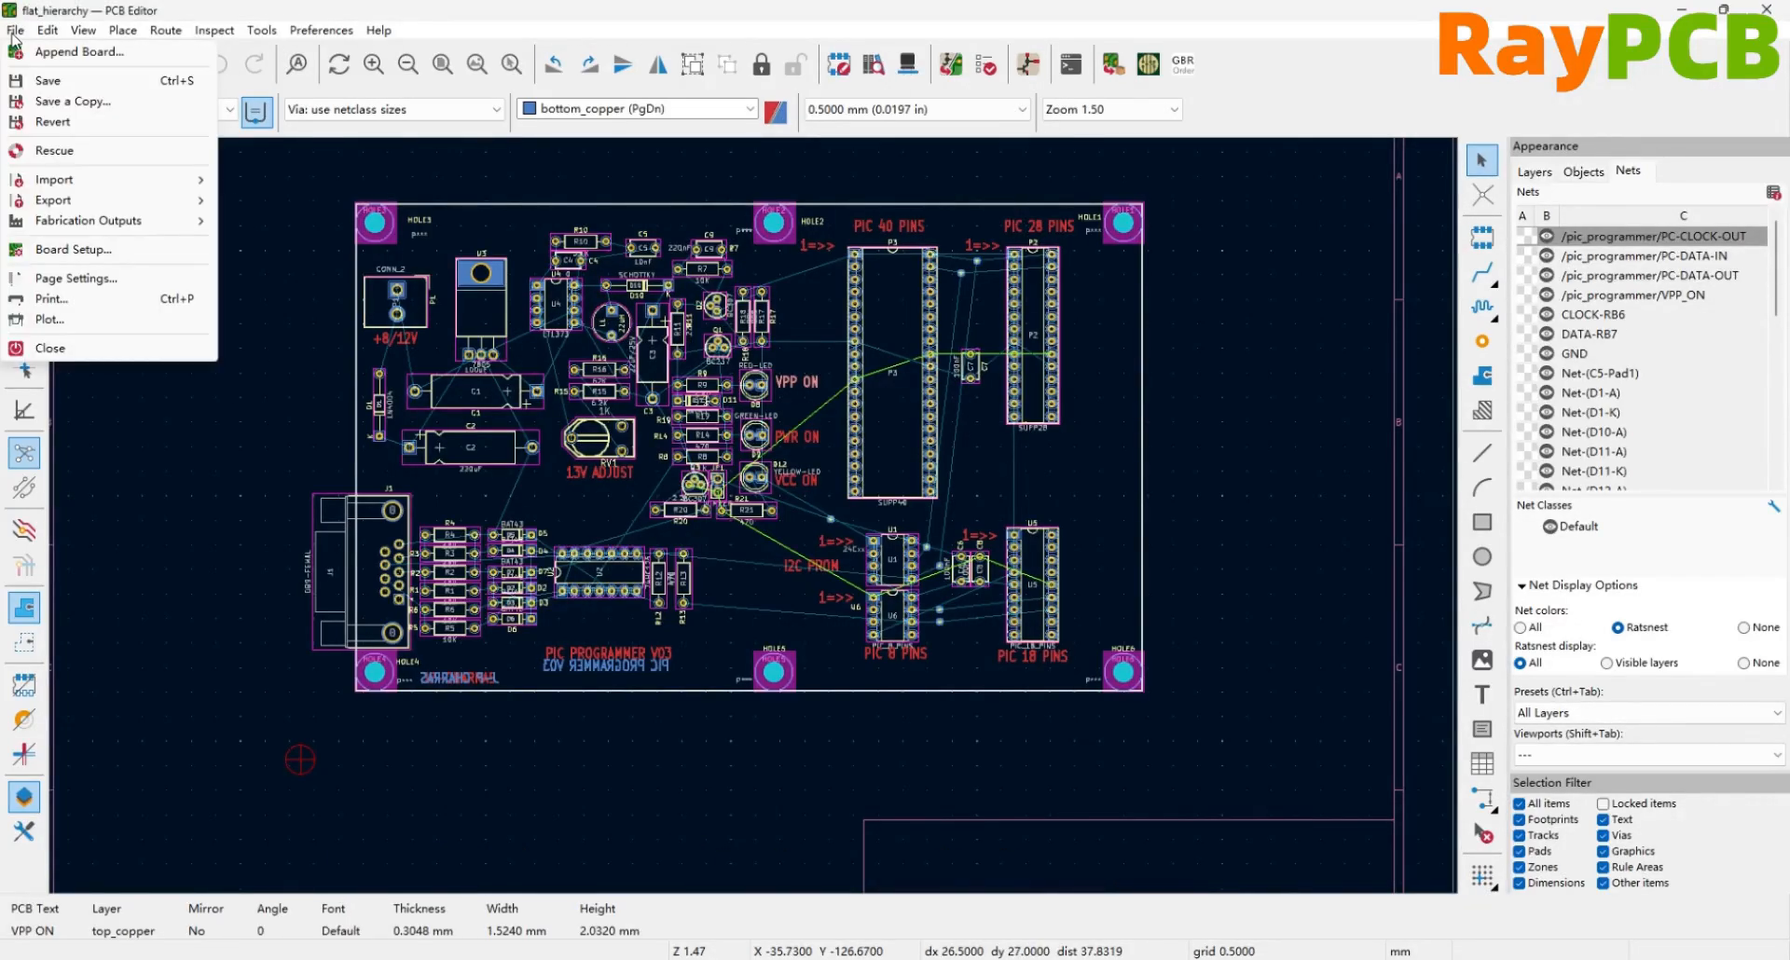
click(84, 249)
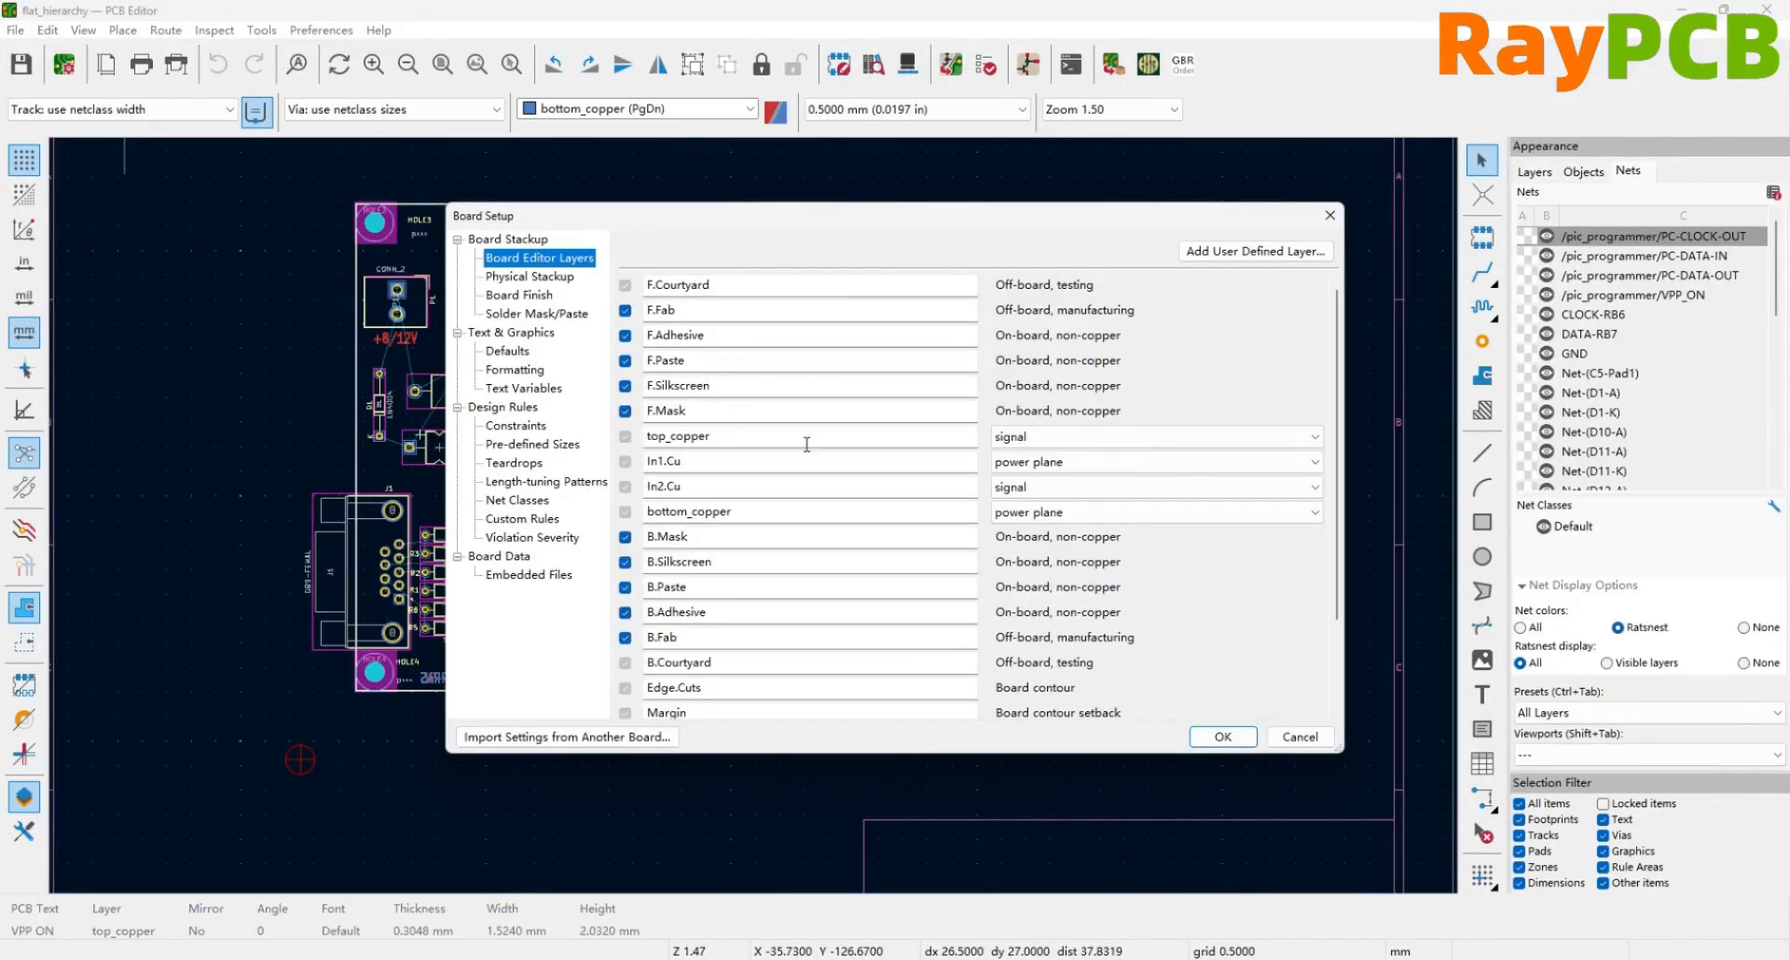
click(1065, 463)
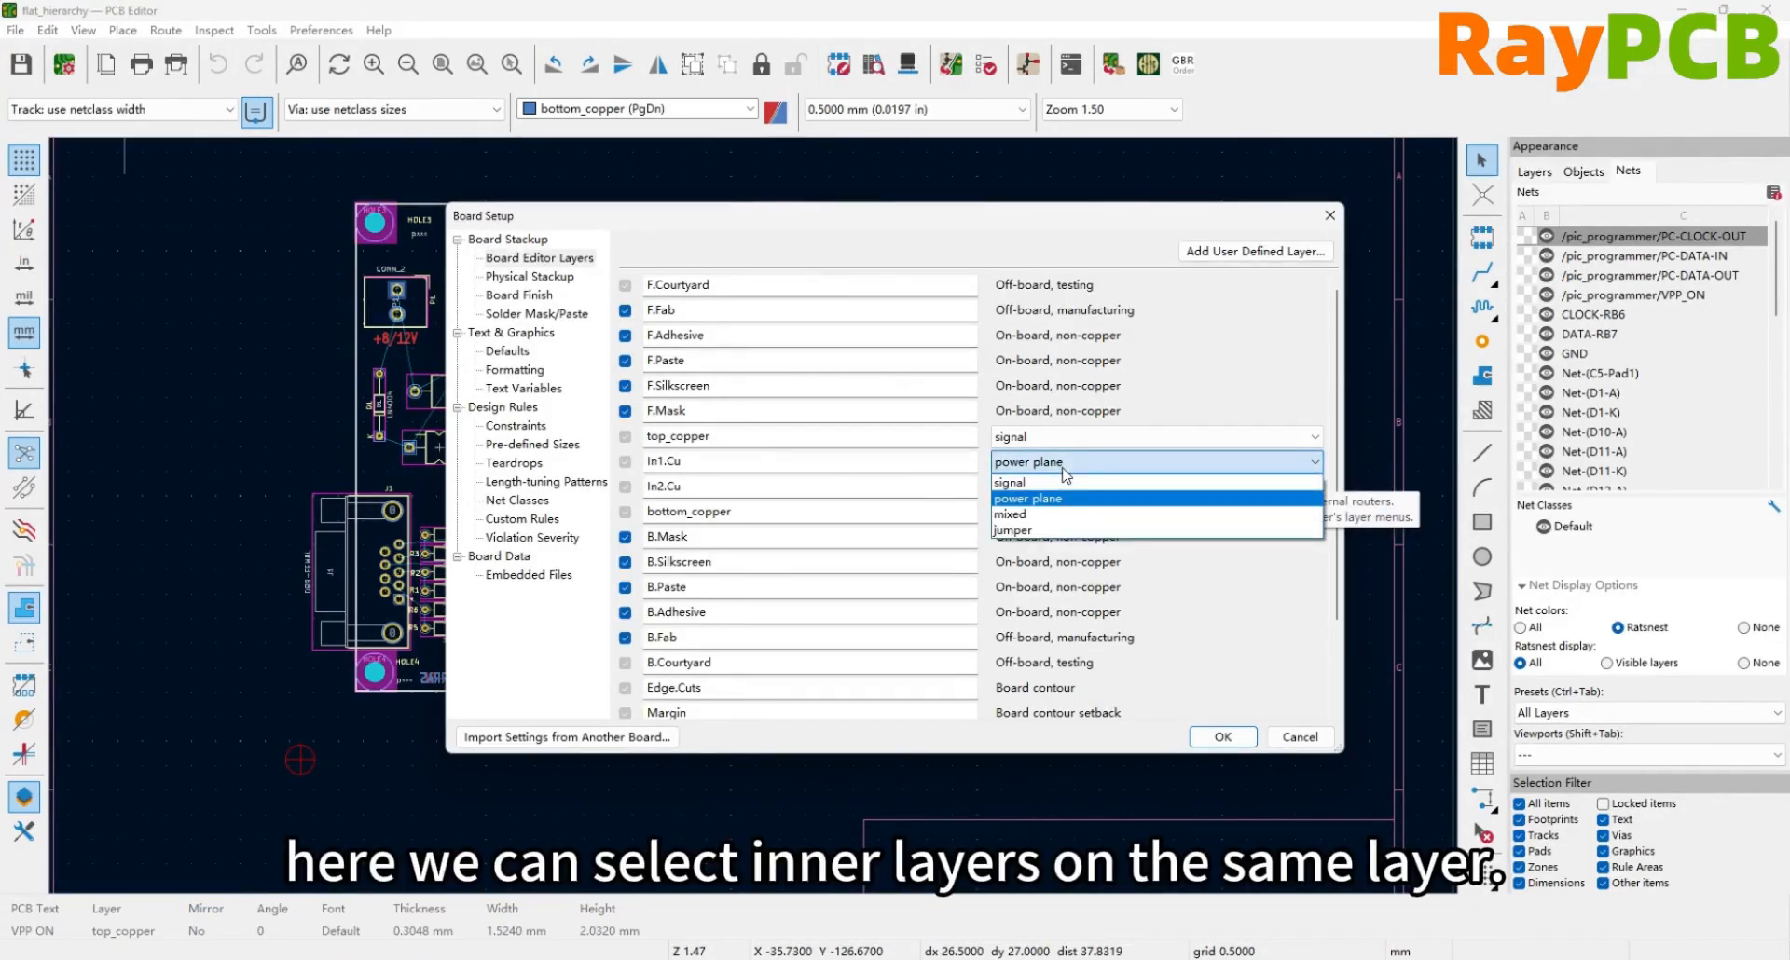
click(1064, 497)
click(1064, 514)
click(1058, 553)
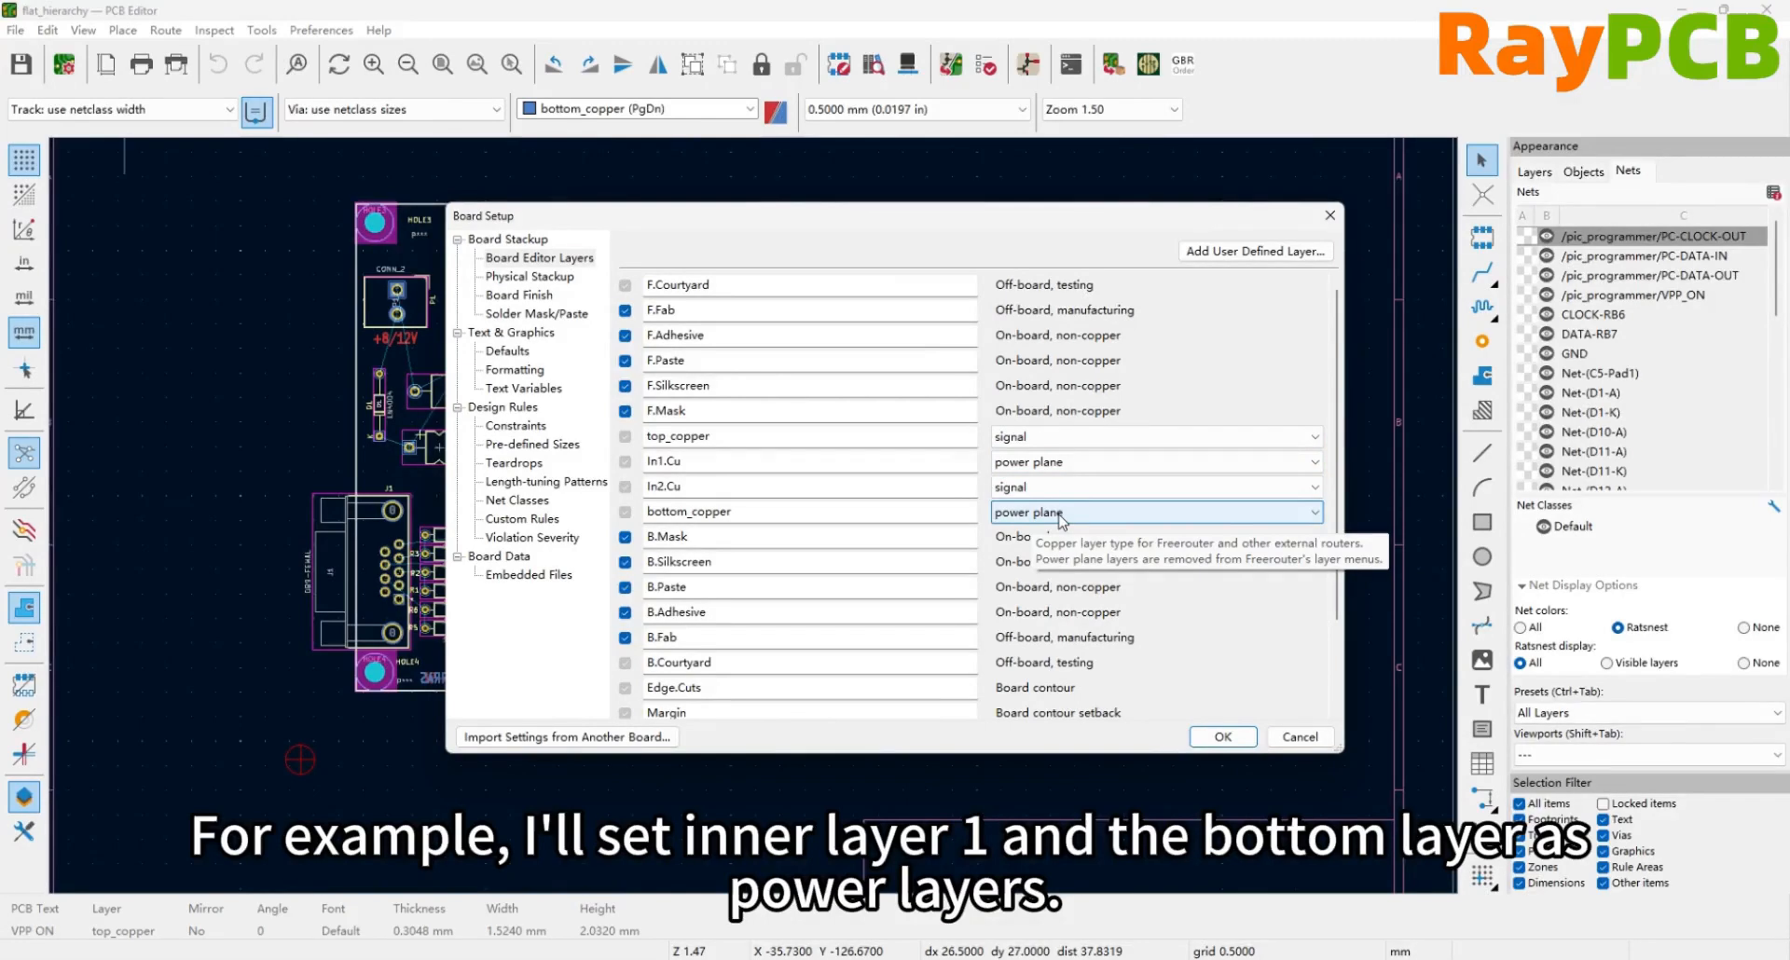
click(1226, 738)
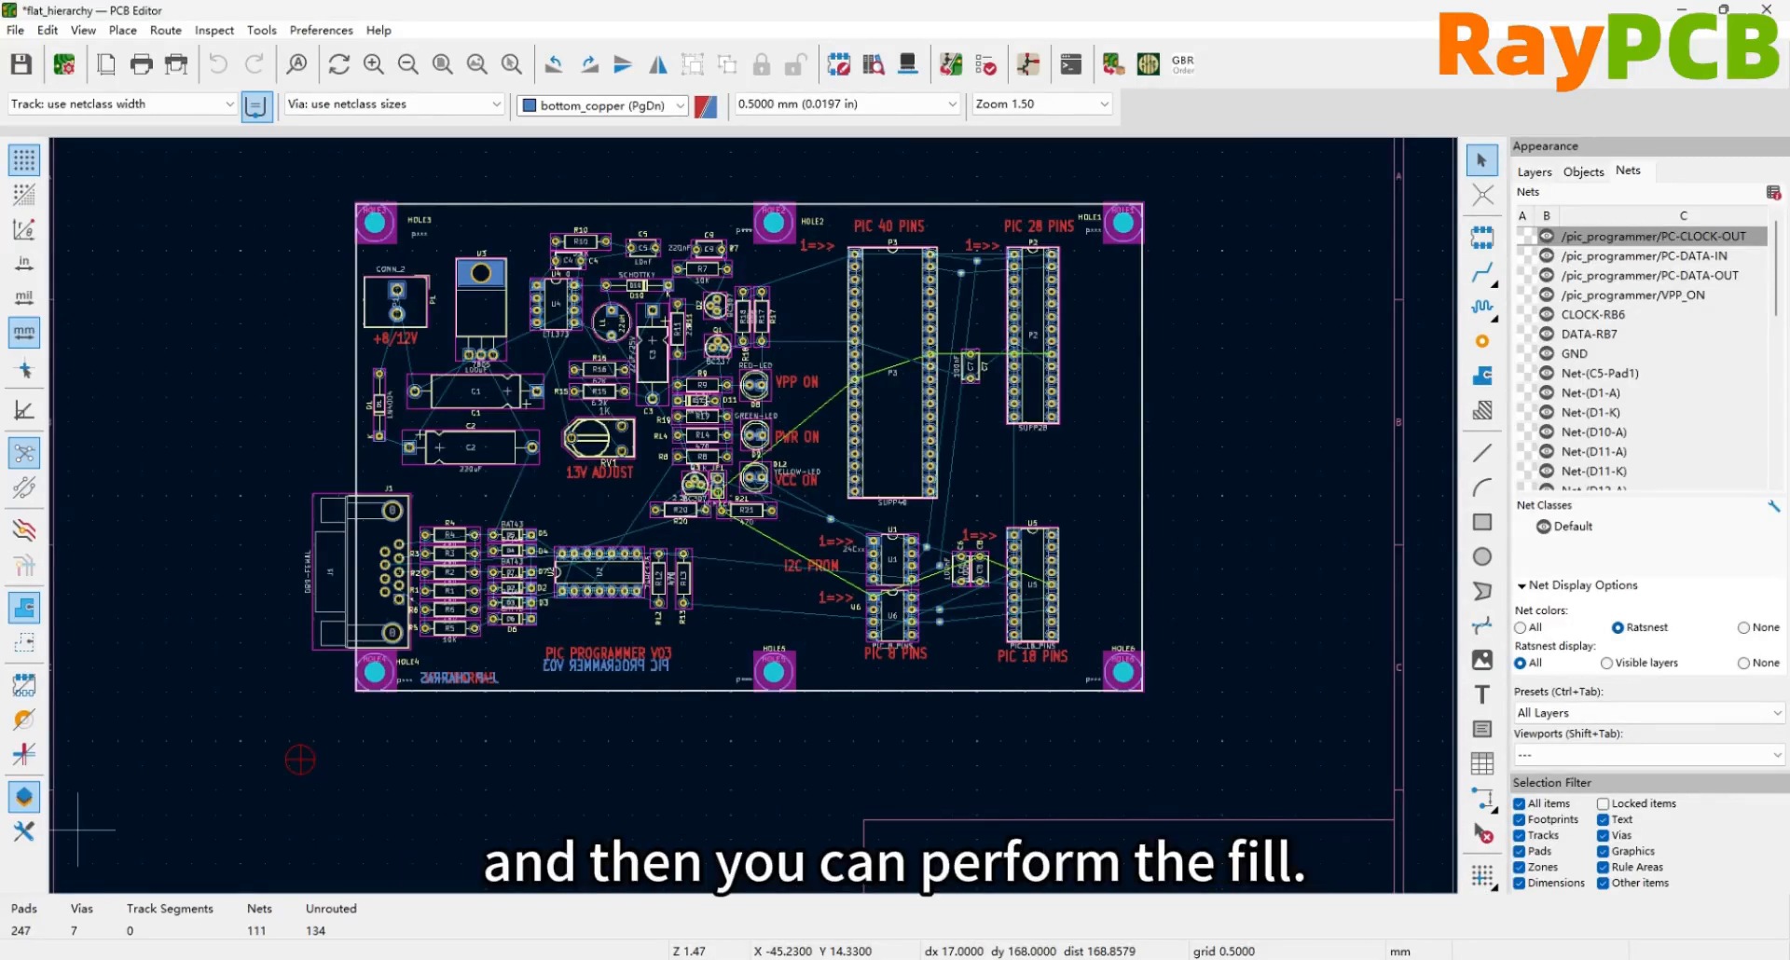
Start a filled zone on bottom_copper at the board outline's lower-left corner, beside HOLE4
click(1534, 173)
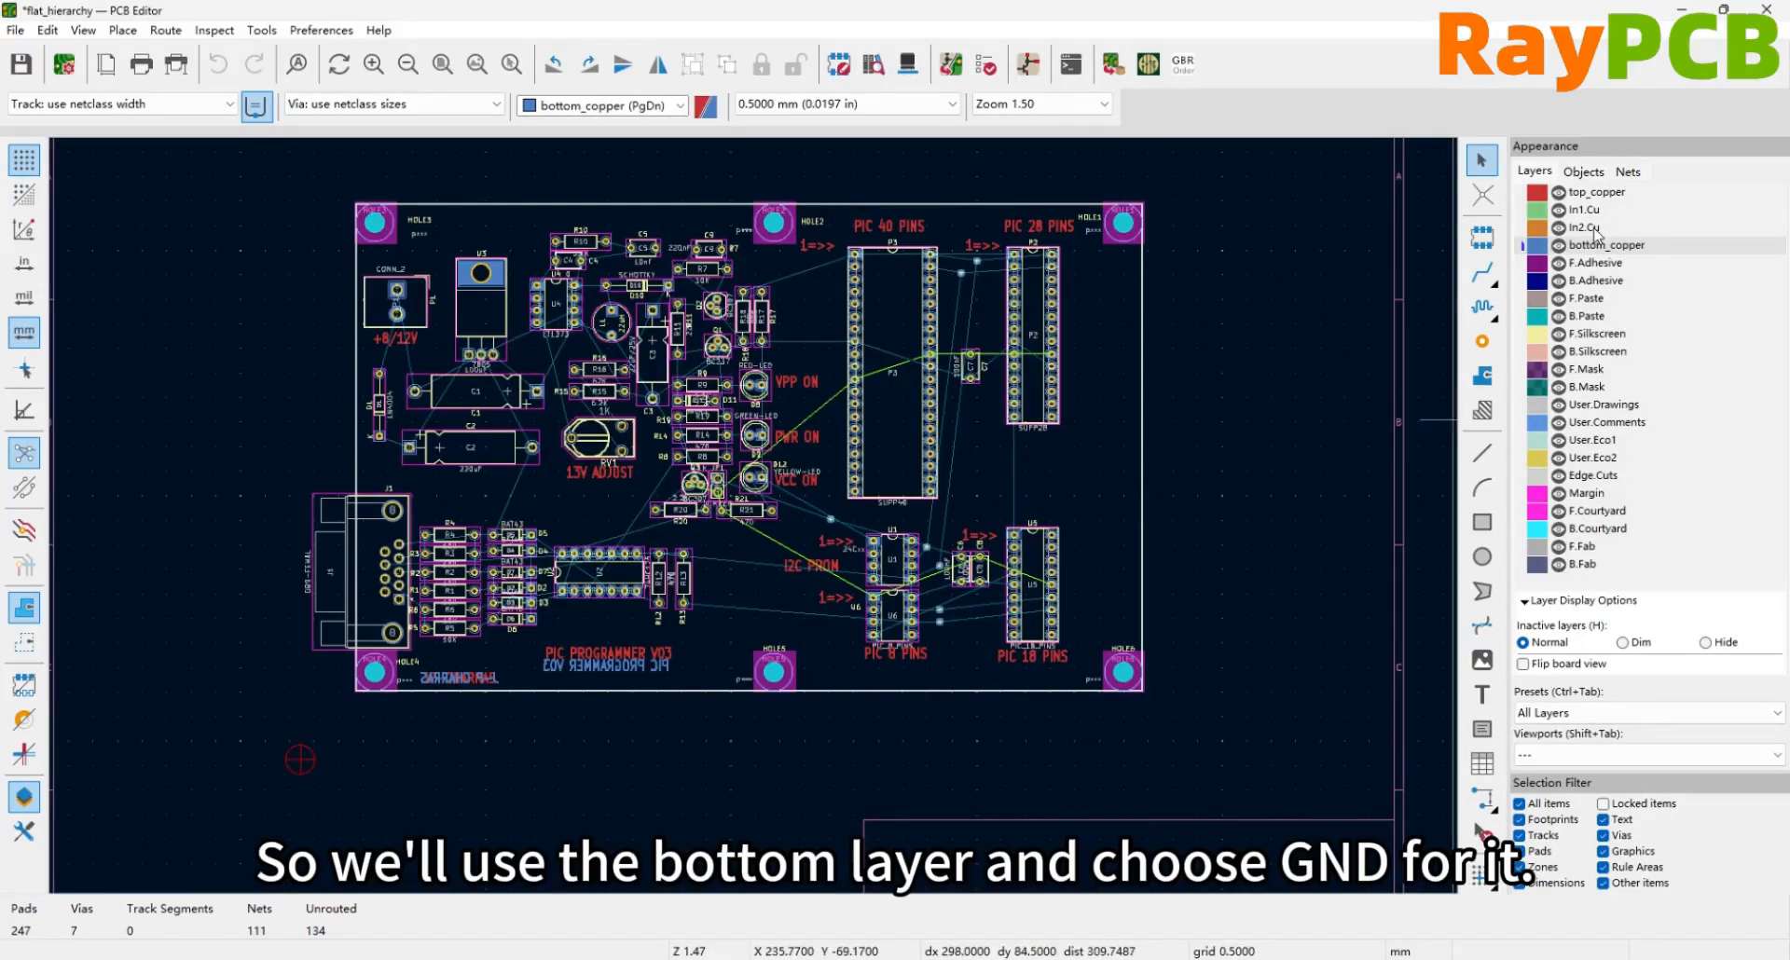
click(1486, 380)
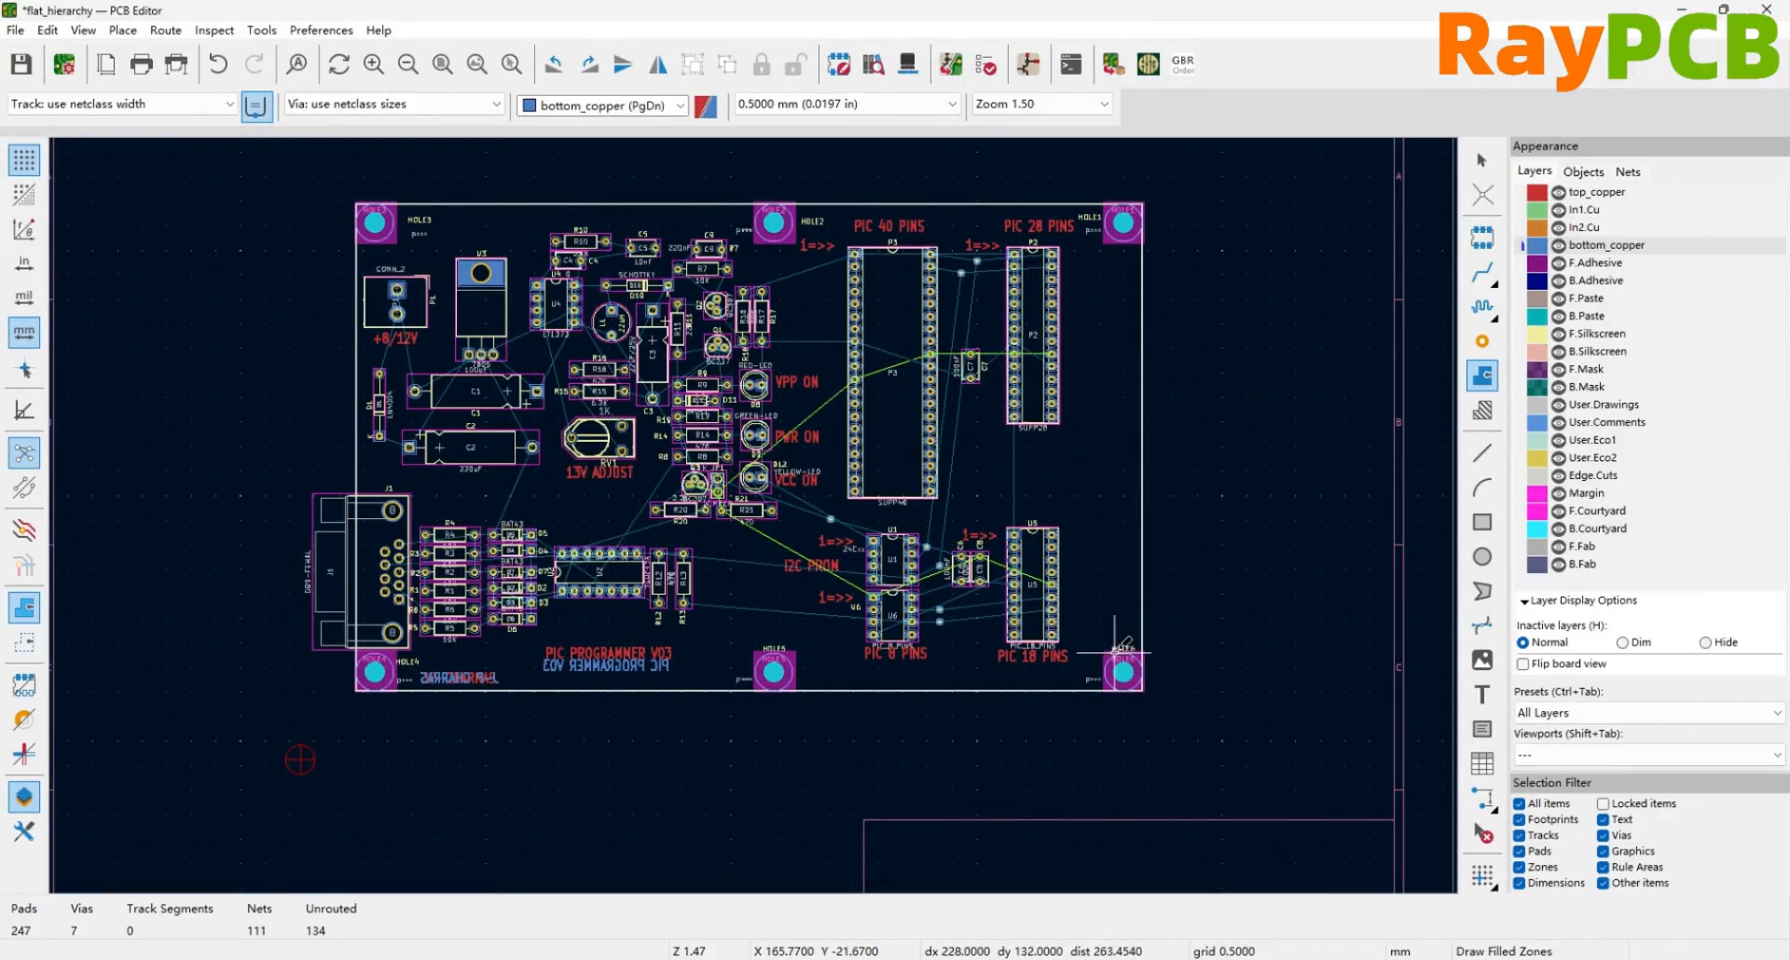
scroll(356, 690, up, 2)
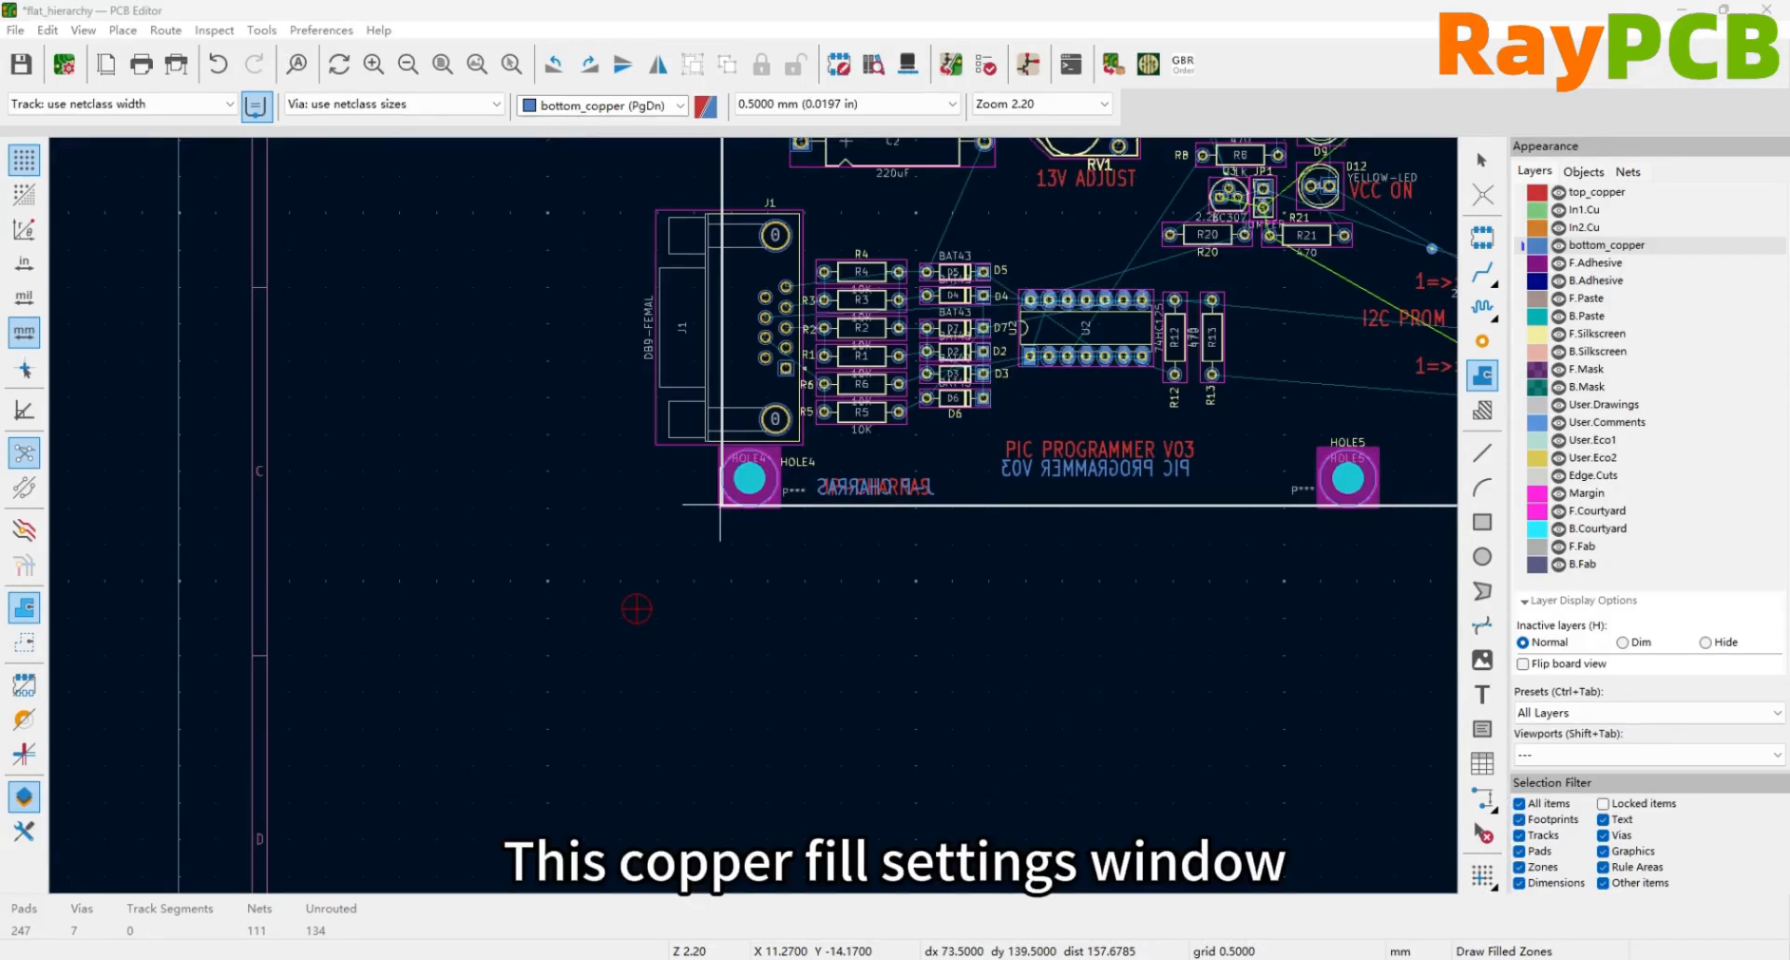
click(720, 504)
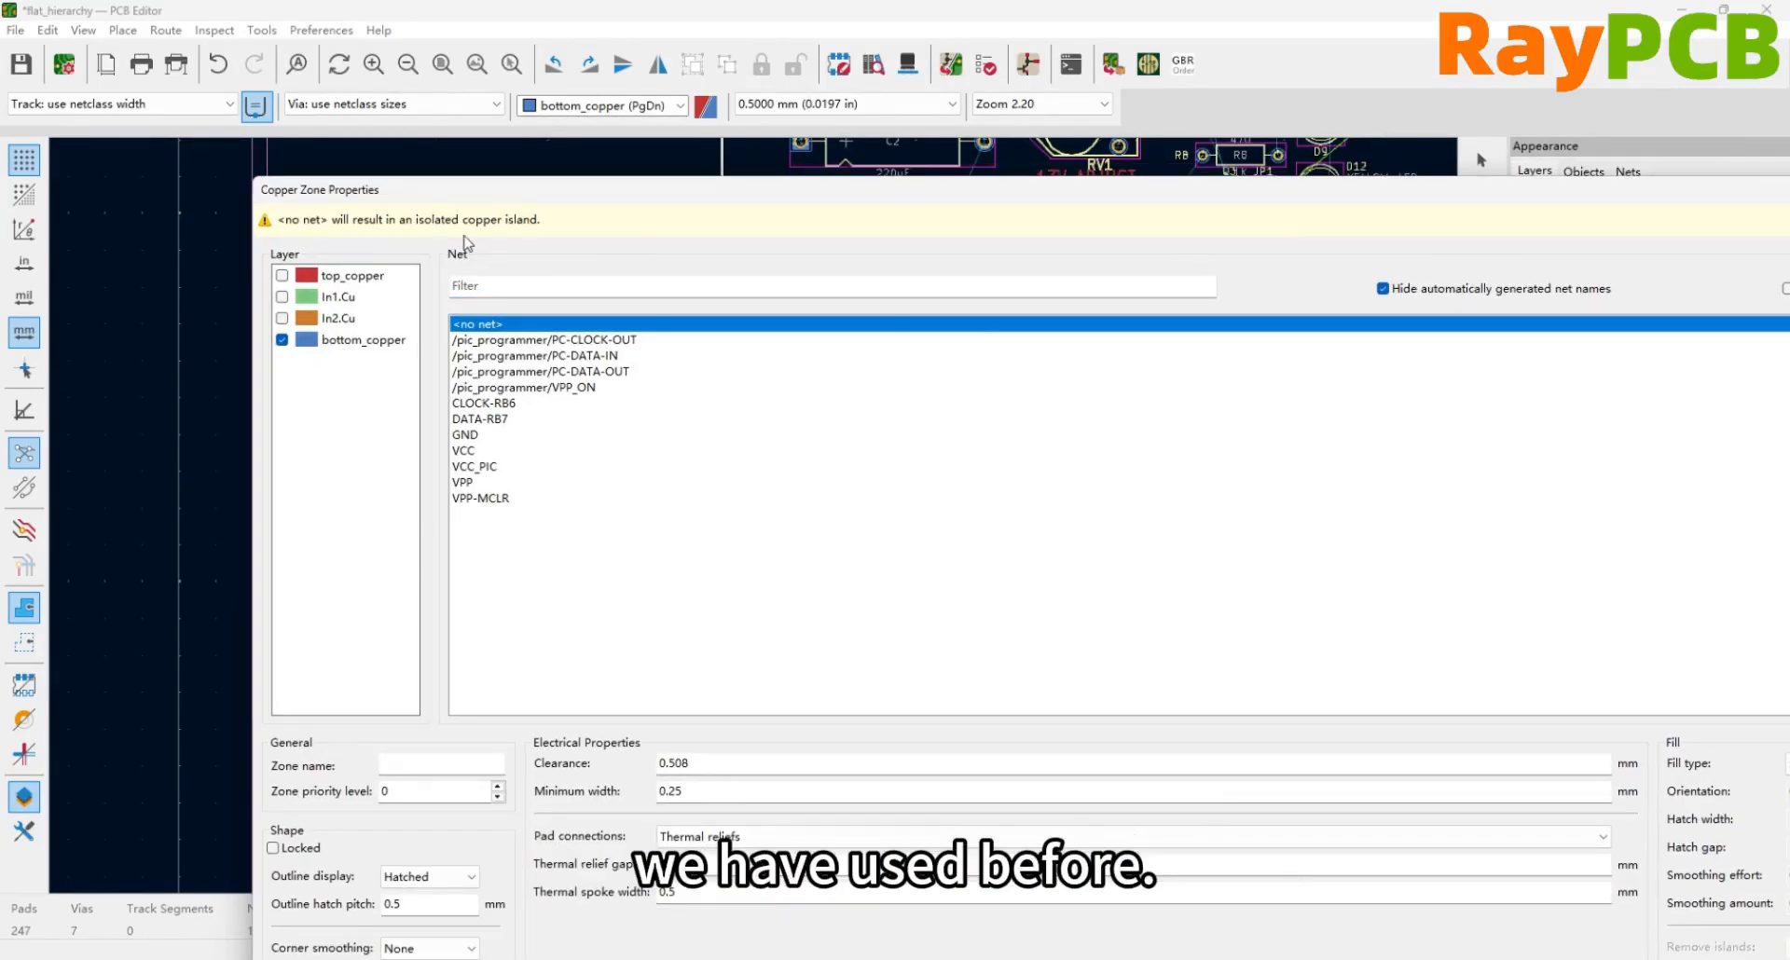
Assign the new copper zone to the bottom_copper layer and the GND net, and accept its properties
drag(254, 177, 859, 420)
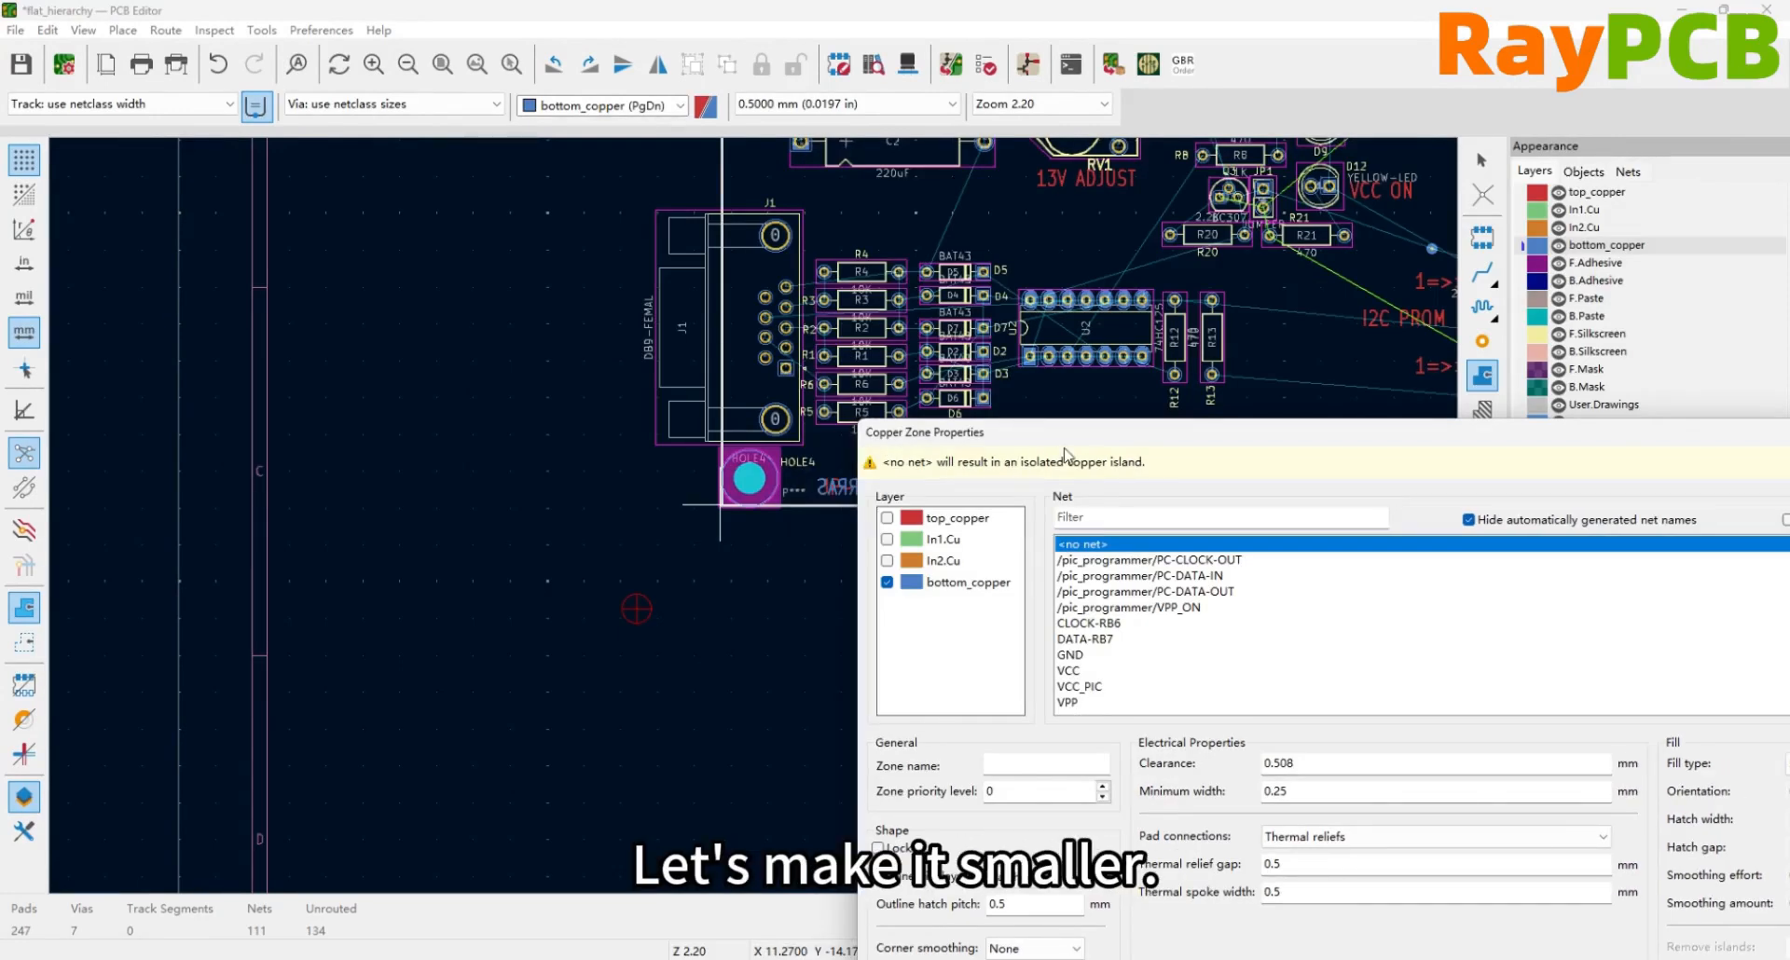
drag(1103, 434, 513, 166)
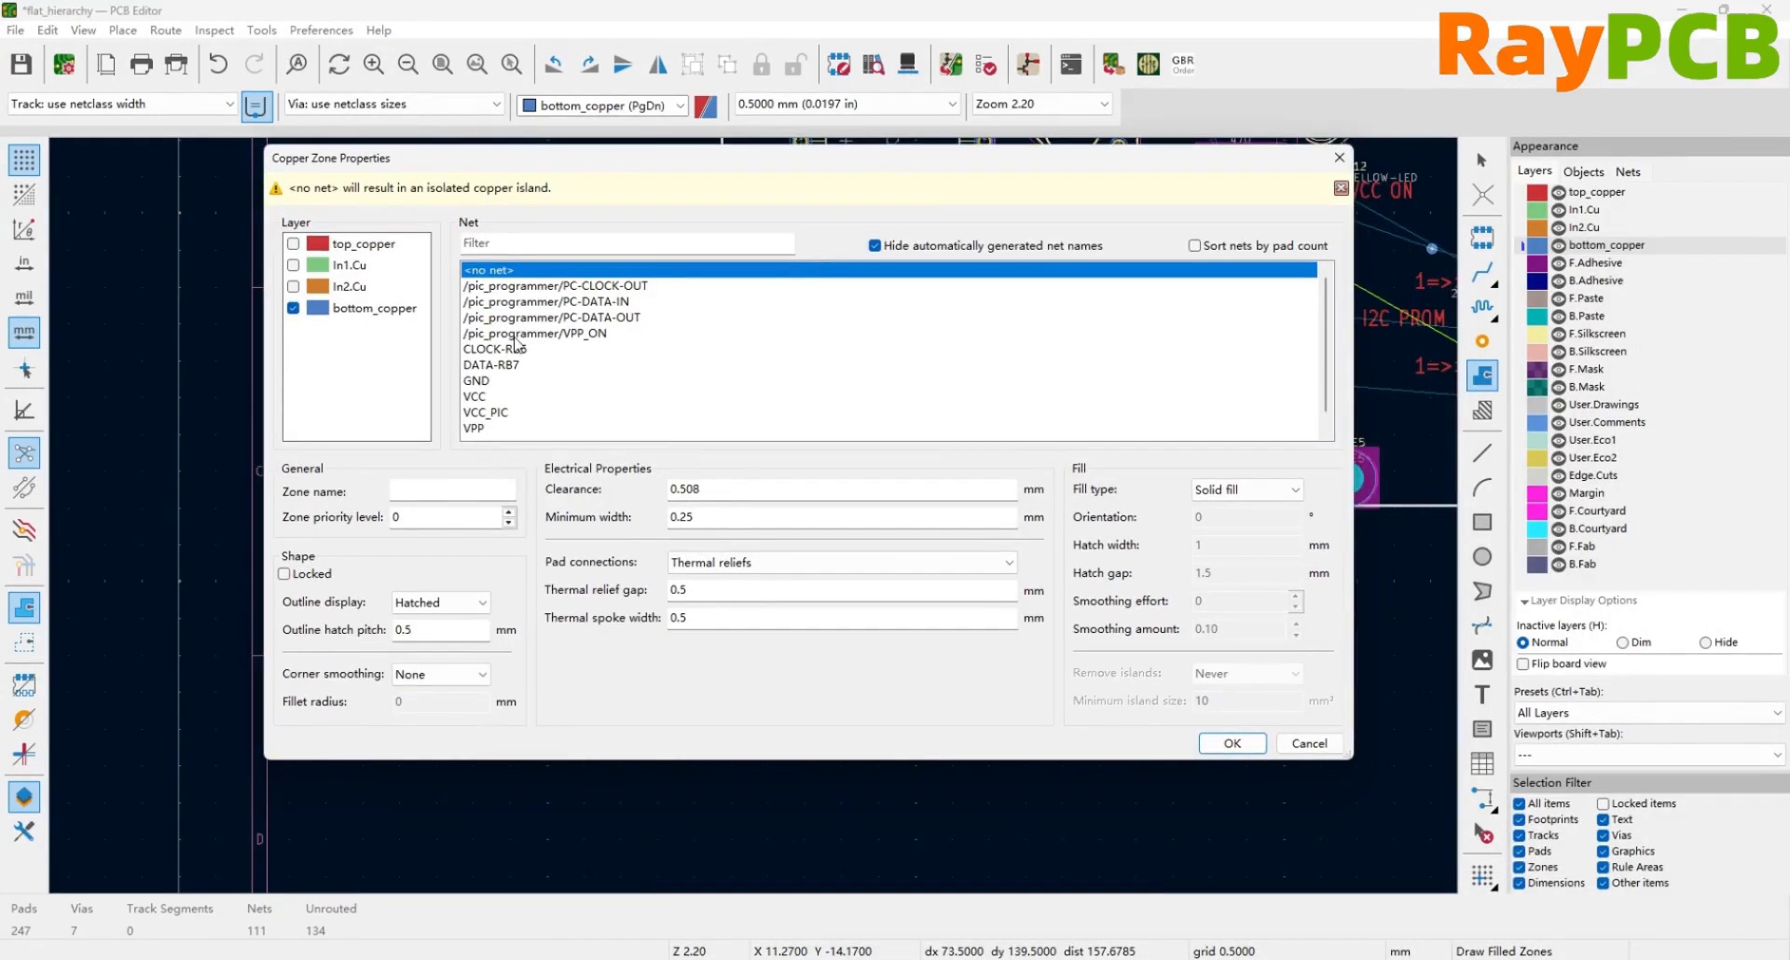
click(321, 310)
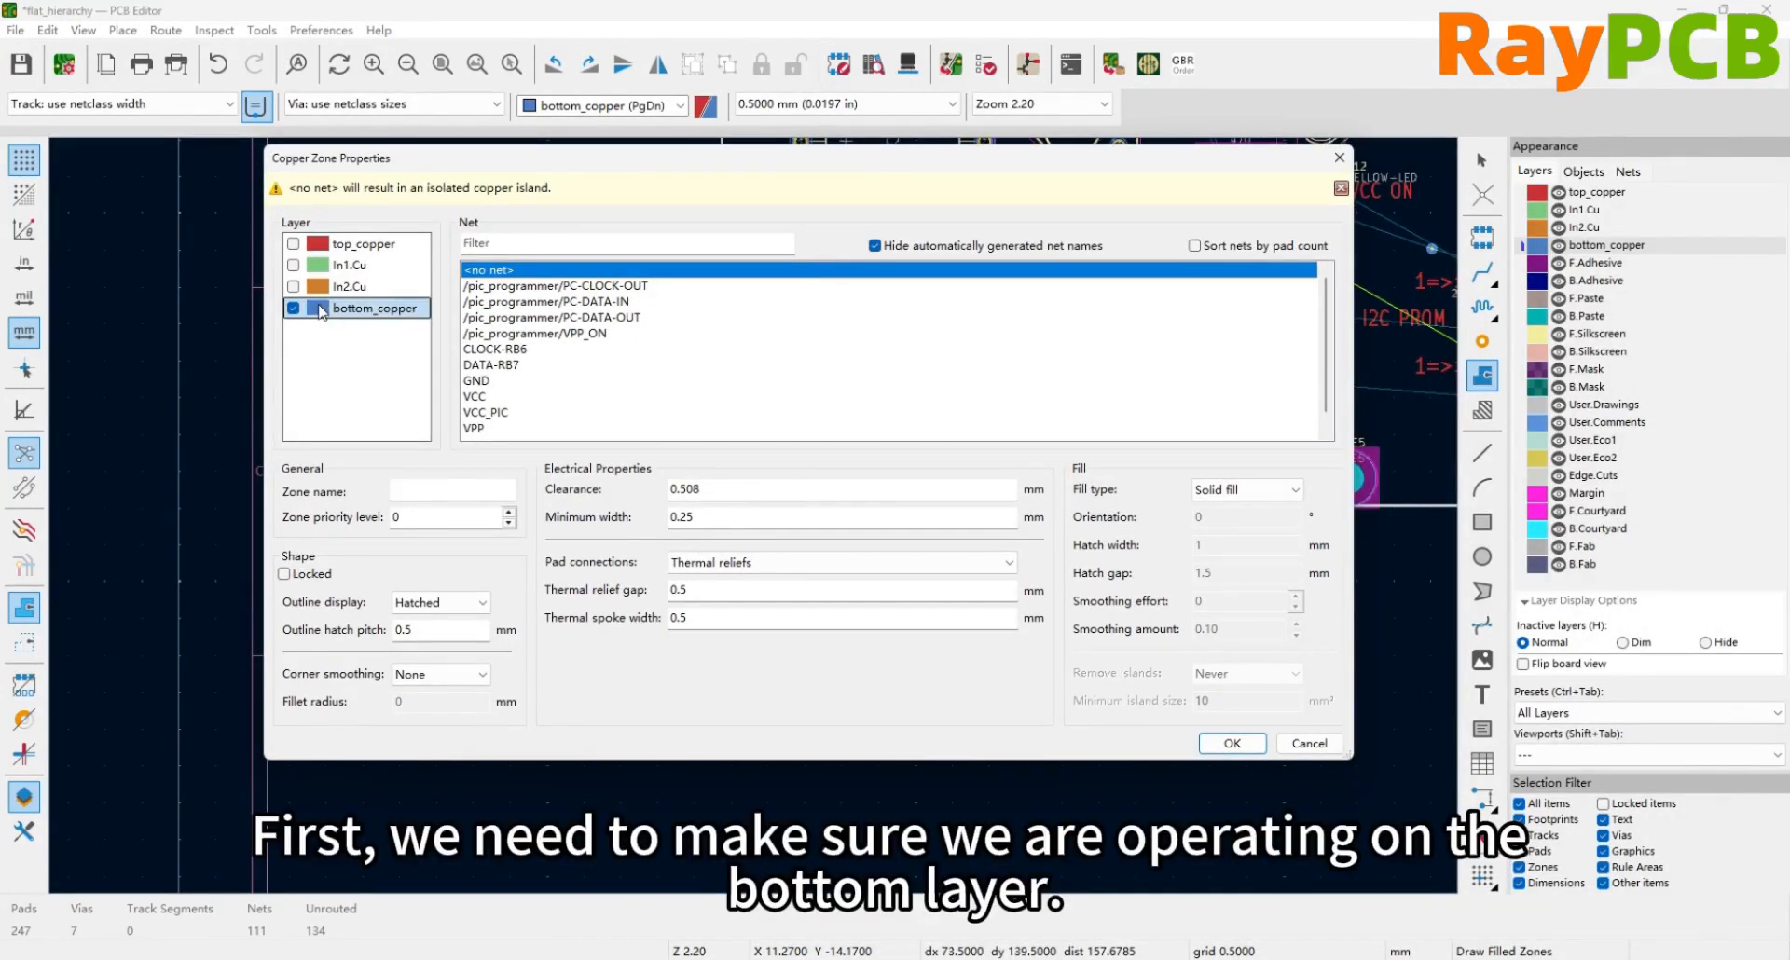
click(479, 381)
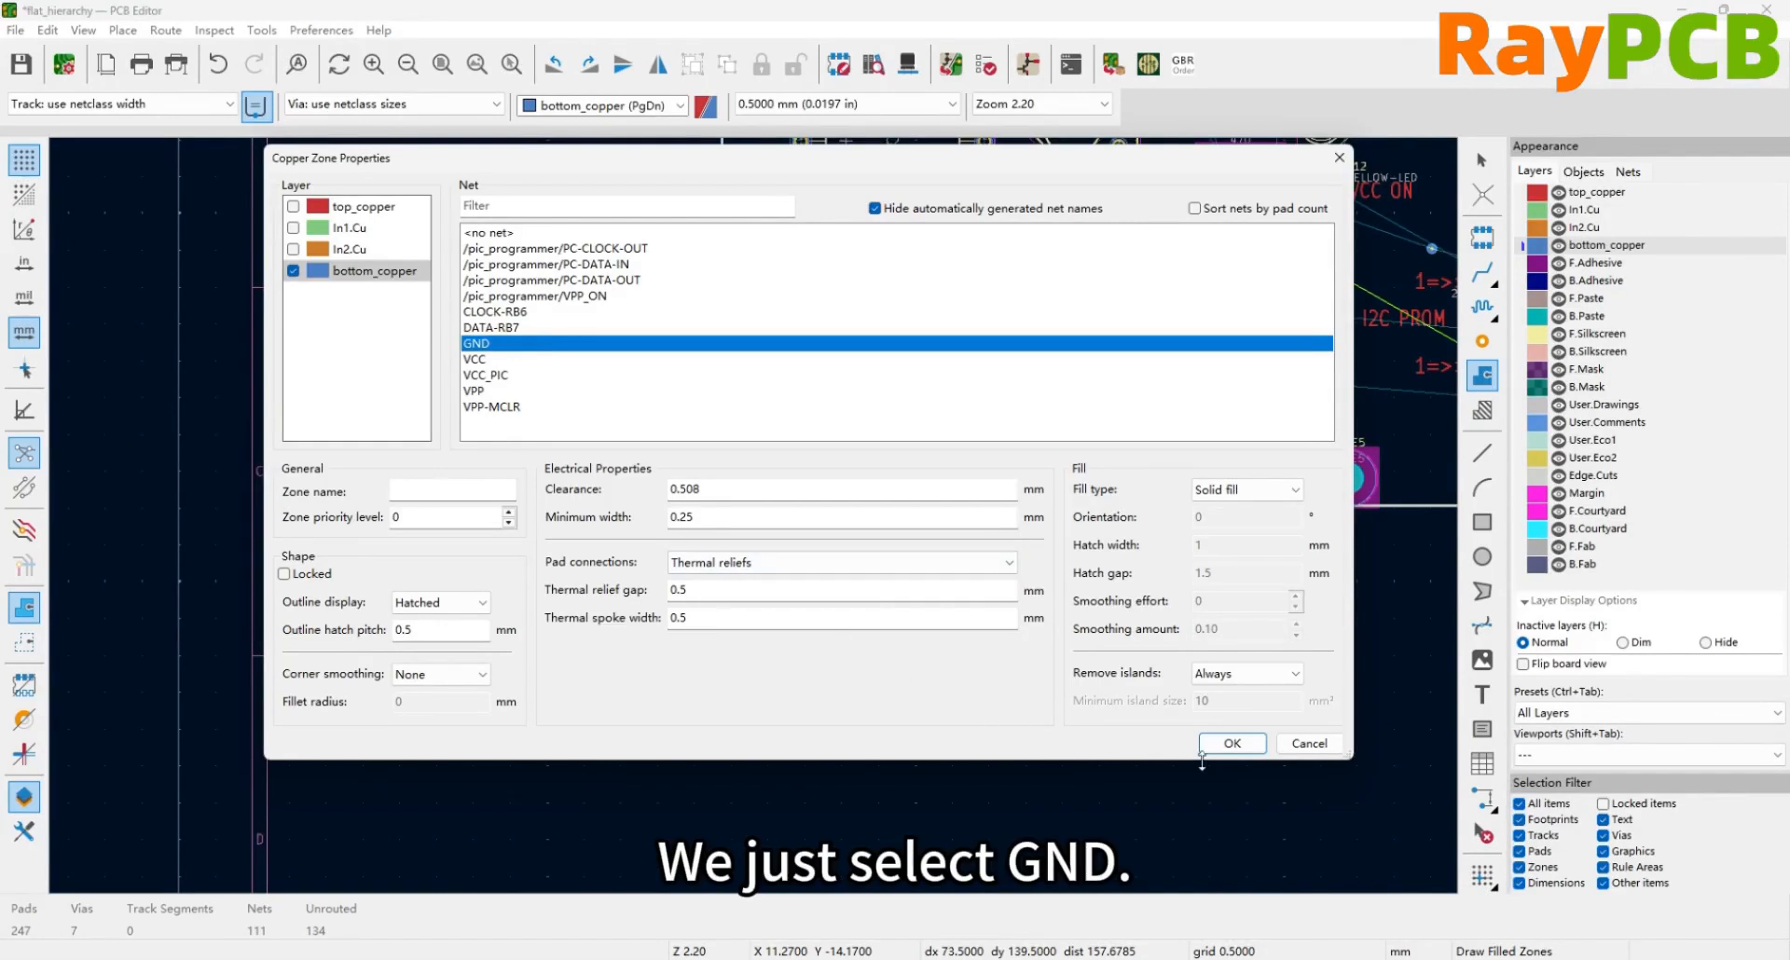
click(1228, 745)
Trace the zone along the board outline through the corners at HOLE6 and HOLE1
scroll(741, 514, down, 5)
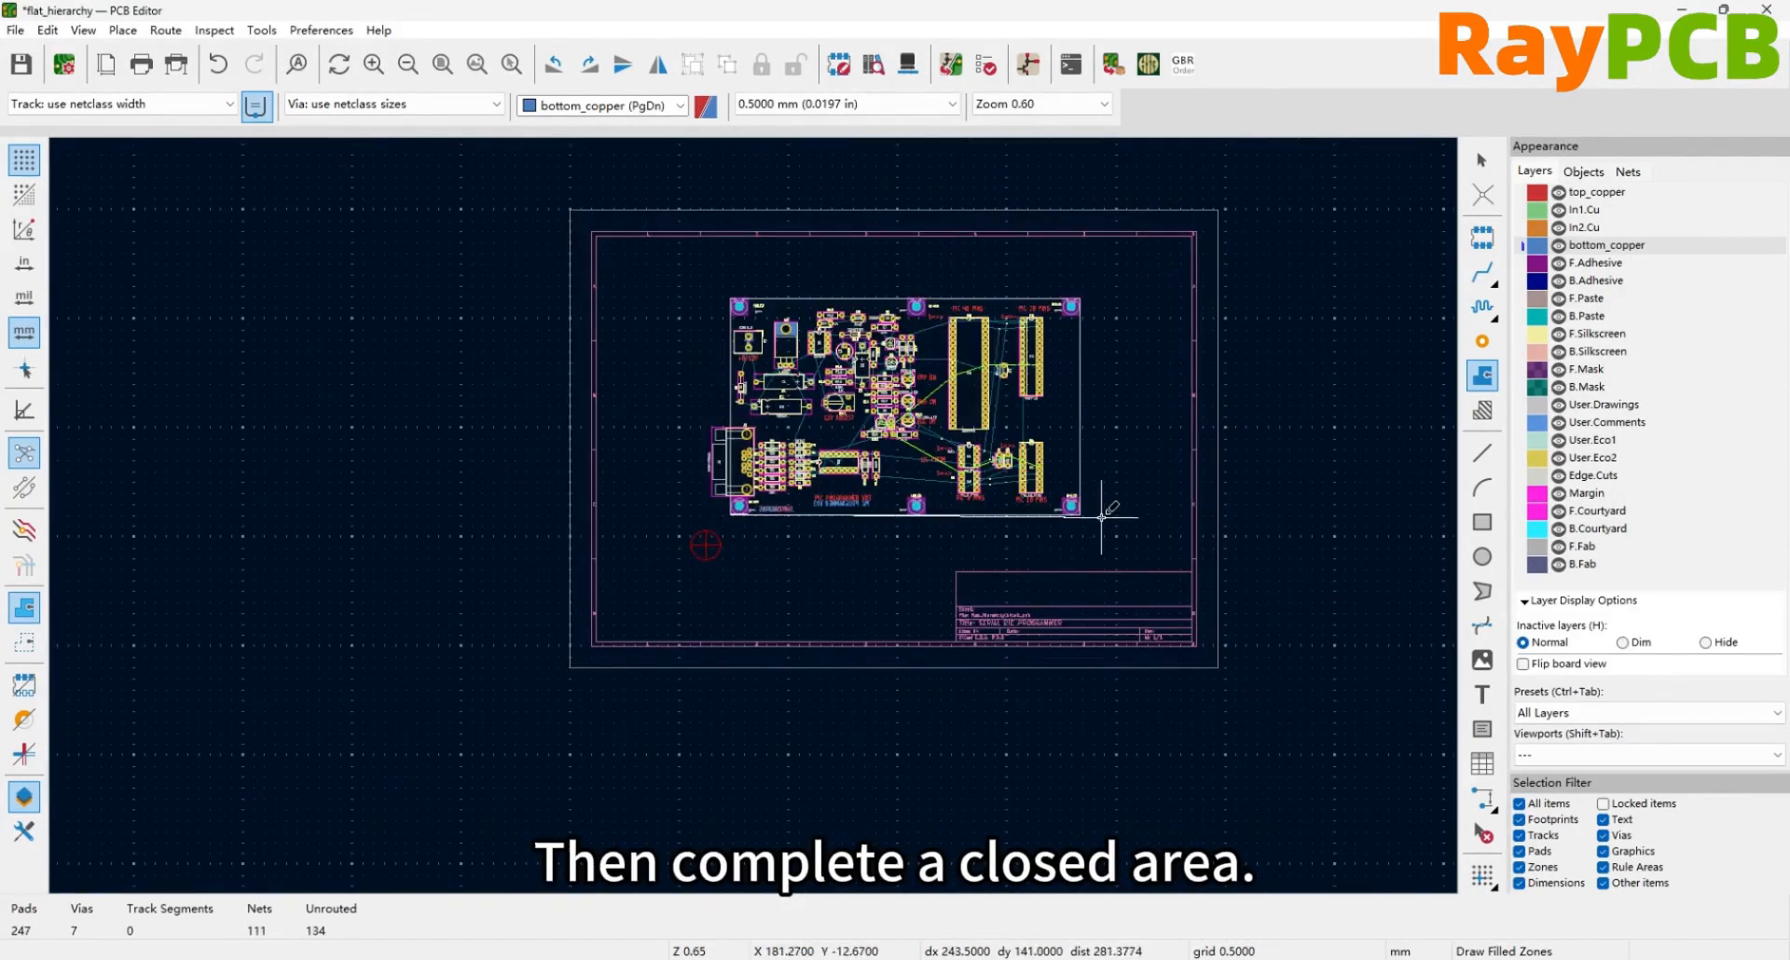
scroll(1108, 515, up, 6)
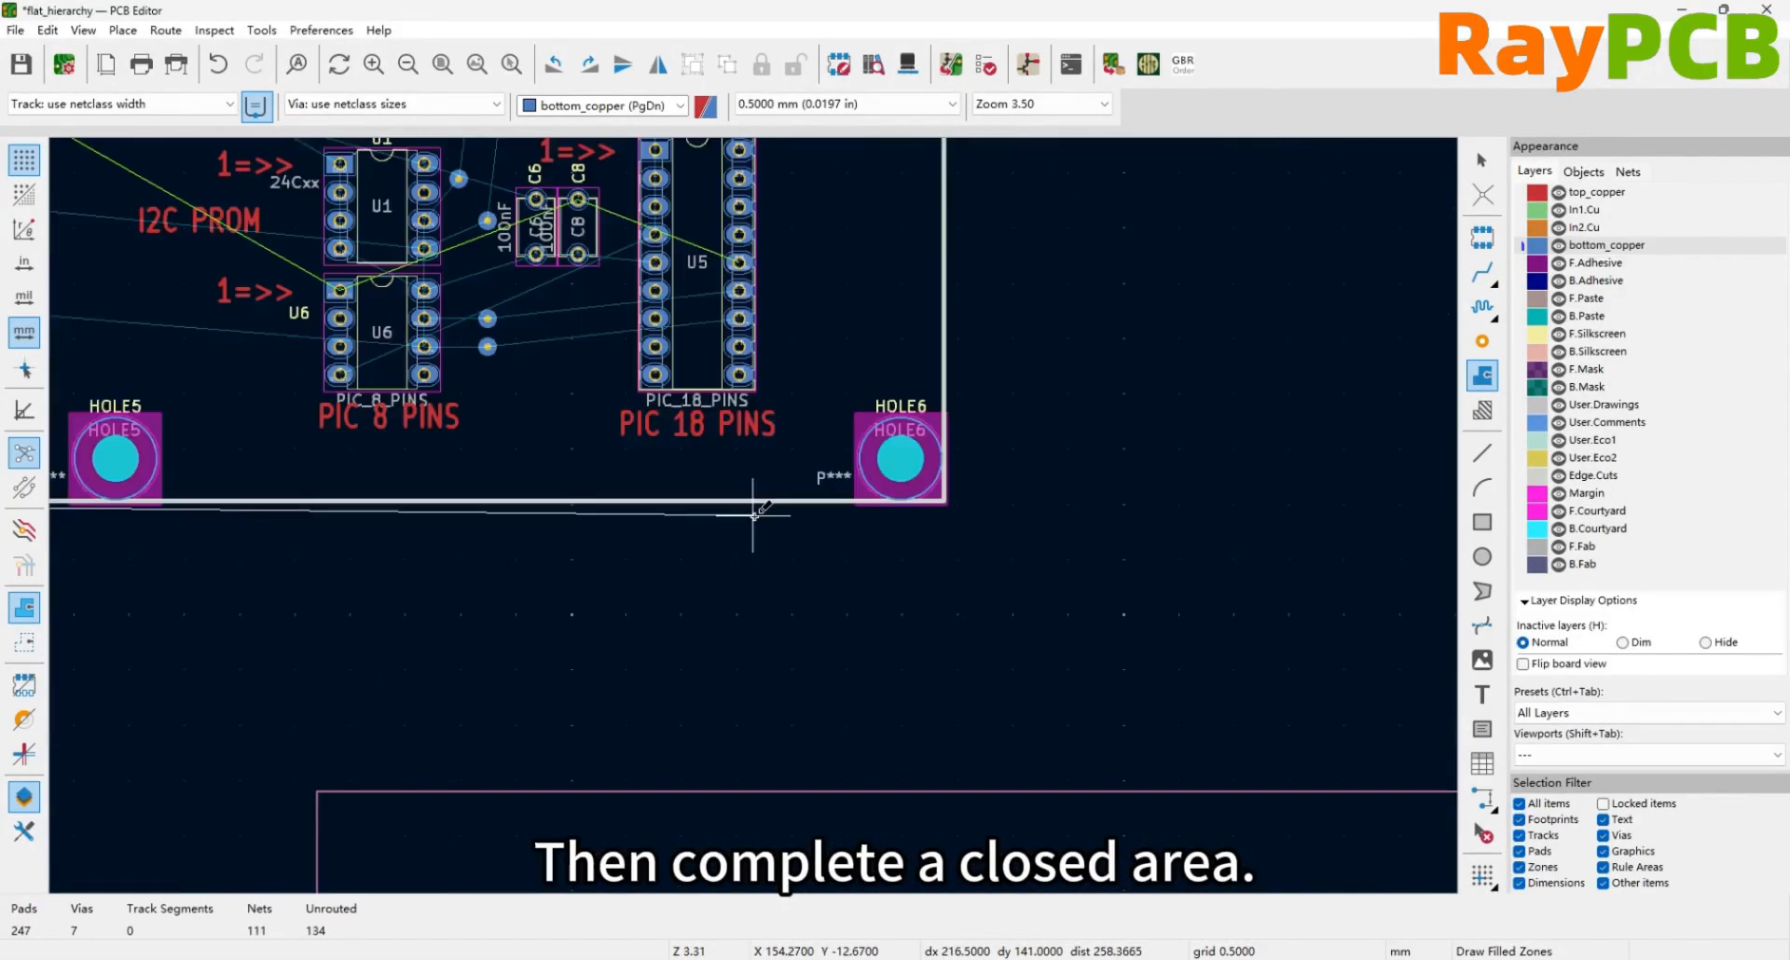
click(942, 499)
scroll(942, 498, down, 5)
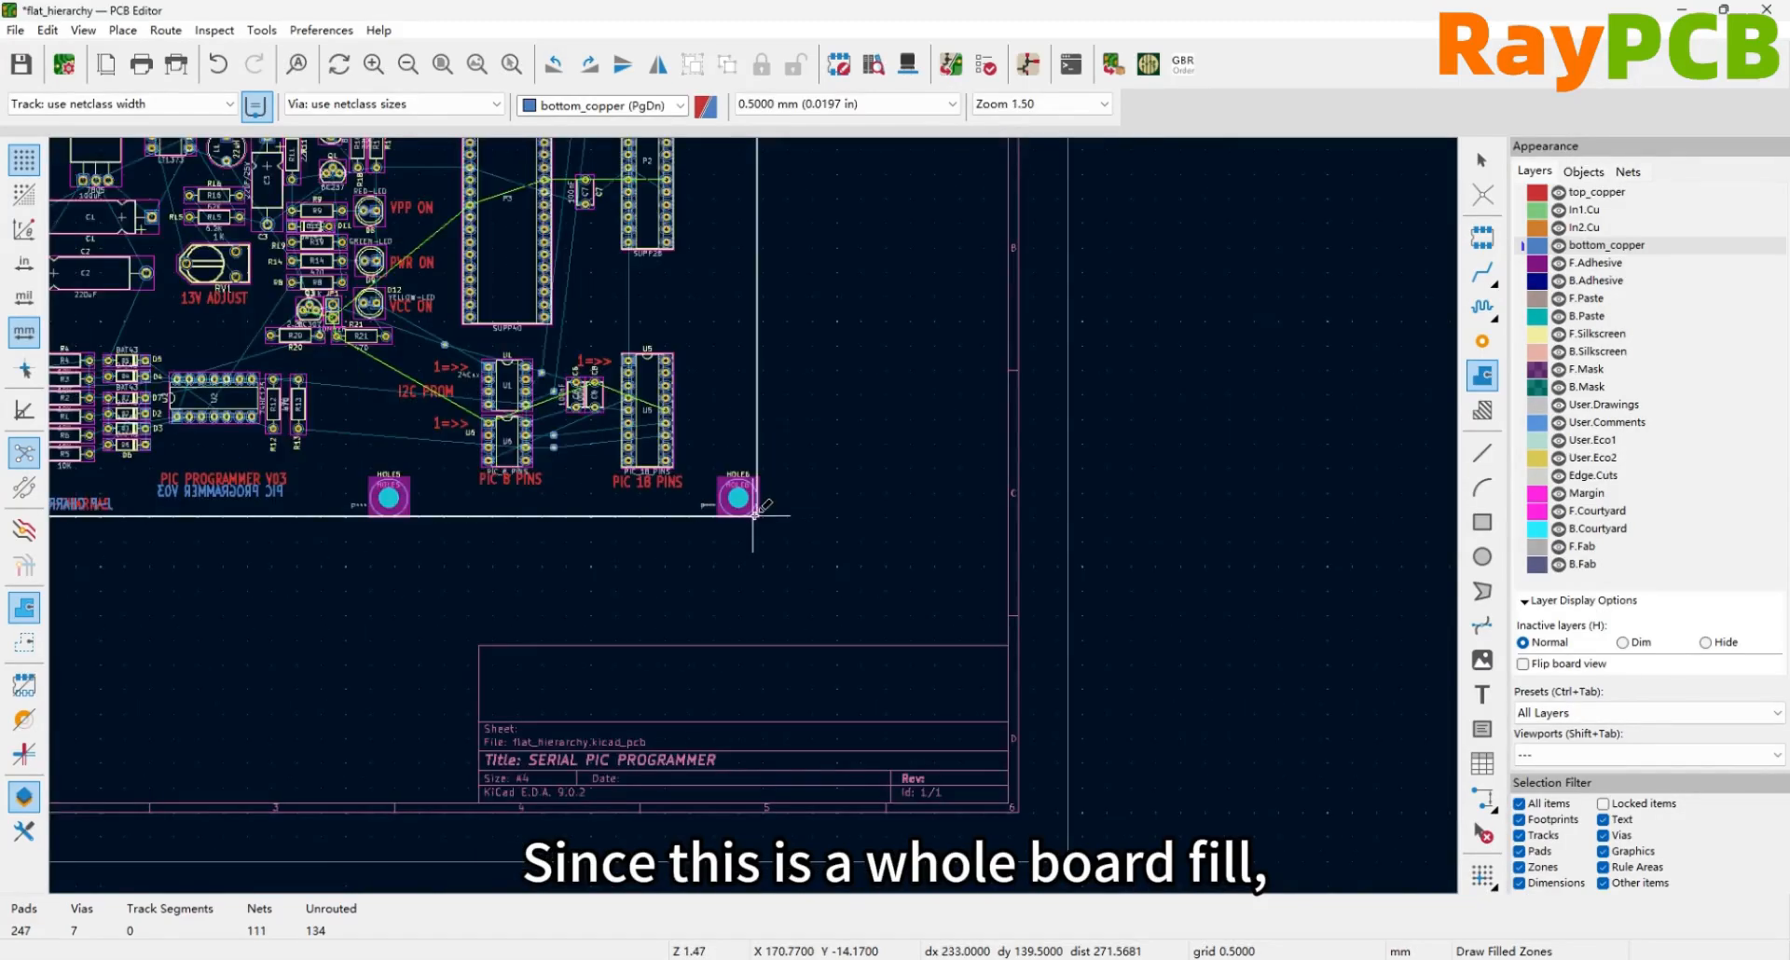
scroll(683, 387, up, 3)
scroll(682, 387, up, 3)
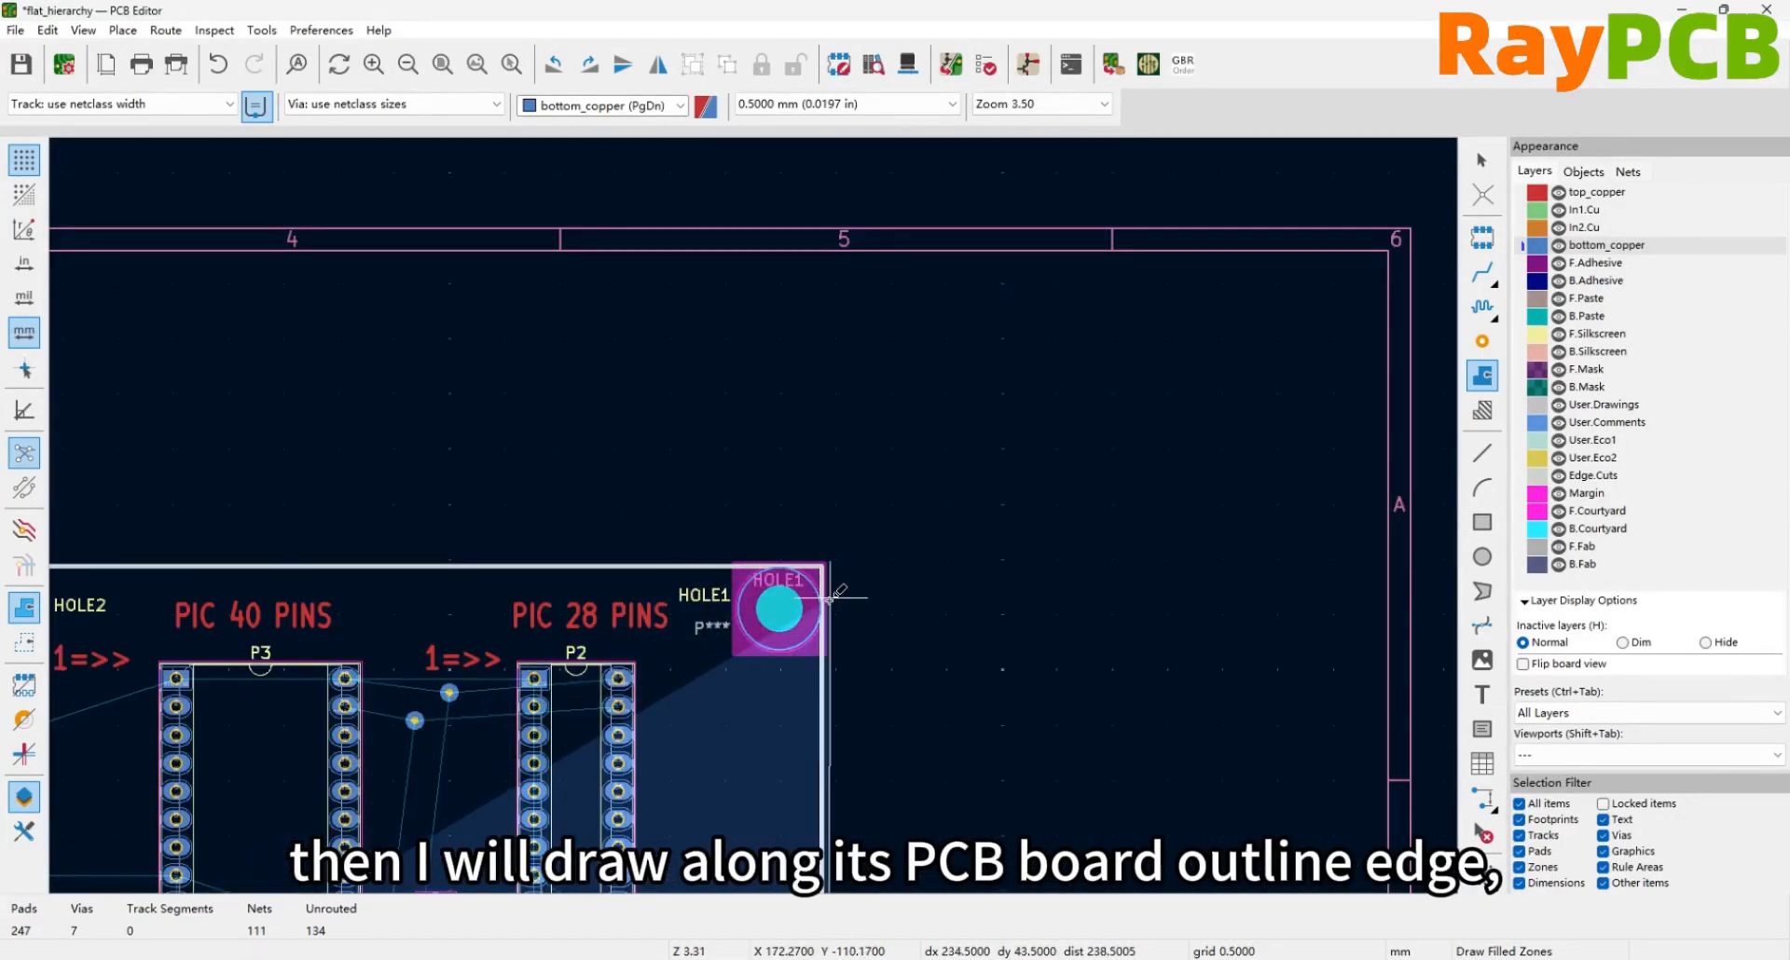
click(820, 565)
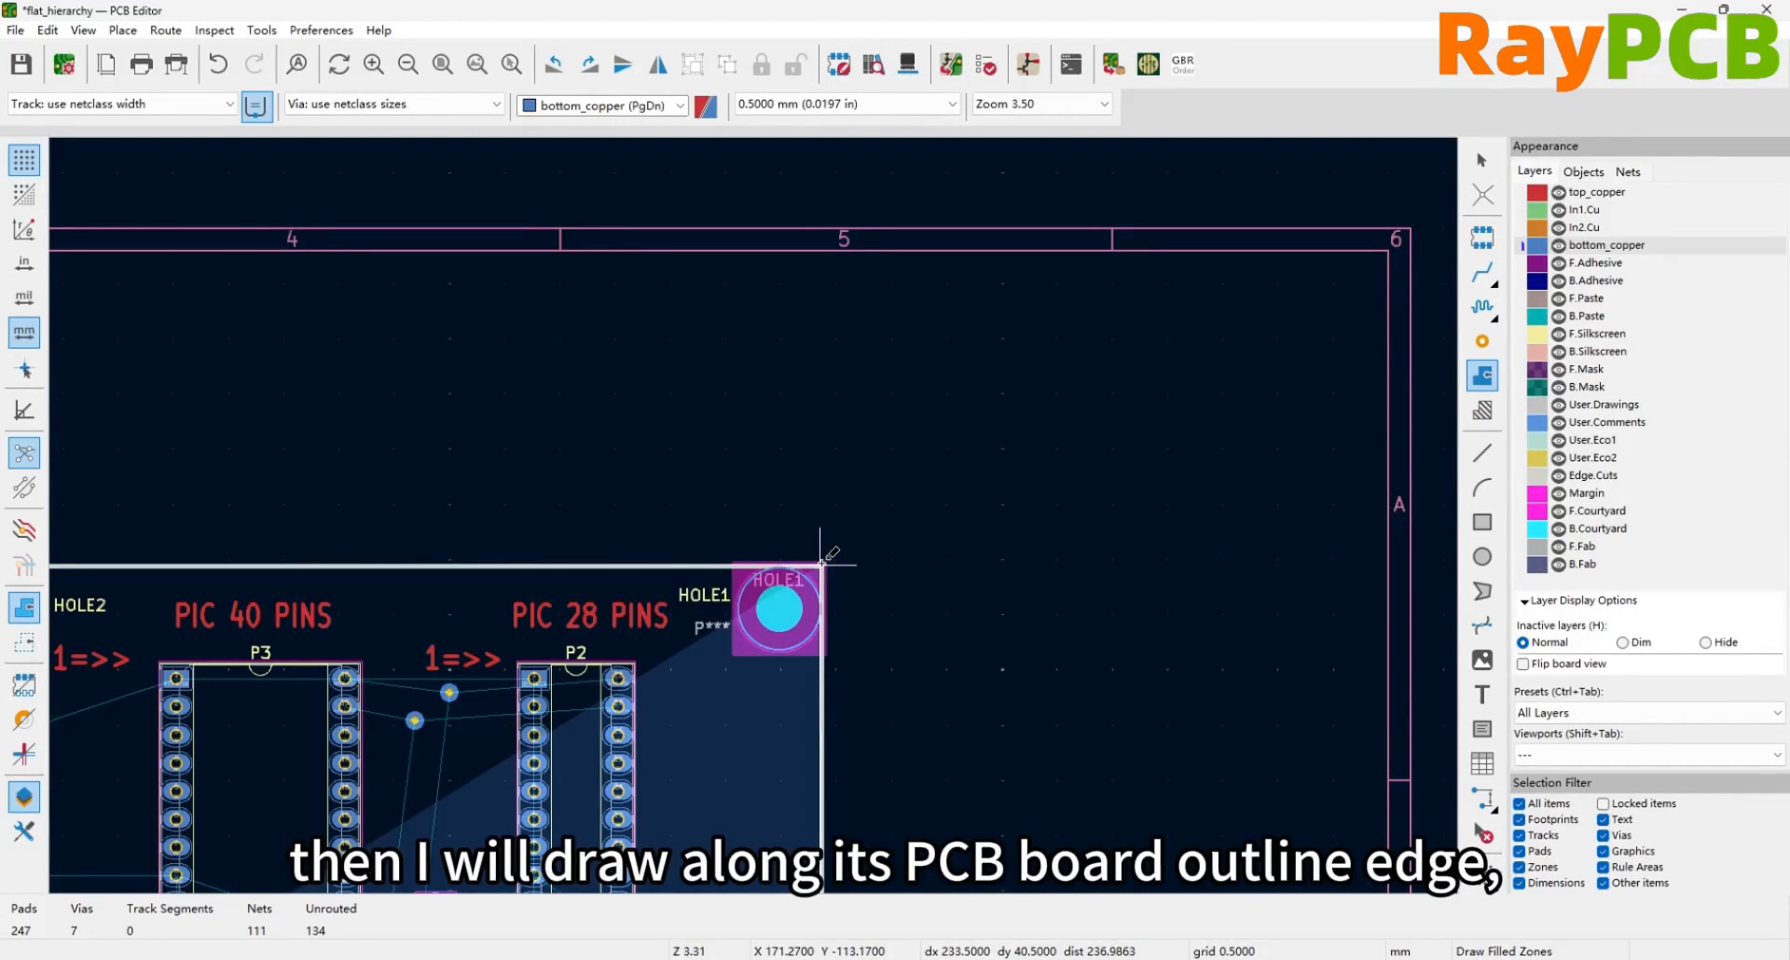
Continue the zone to the board corner at HOLE3 and close its outline automatically
scroll(821, 565, down, 4)
scroll(187, 451, up, 3)
scroll(758, 529, up, 3)
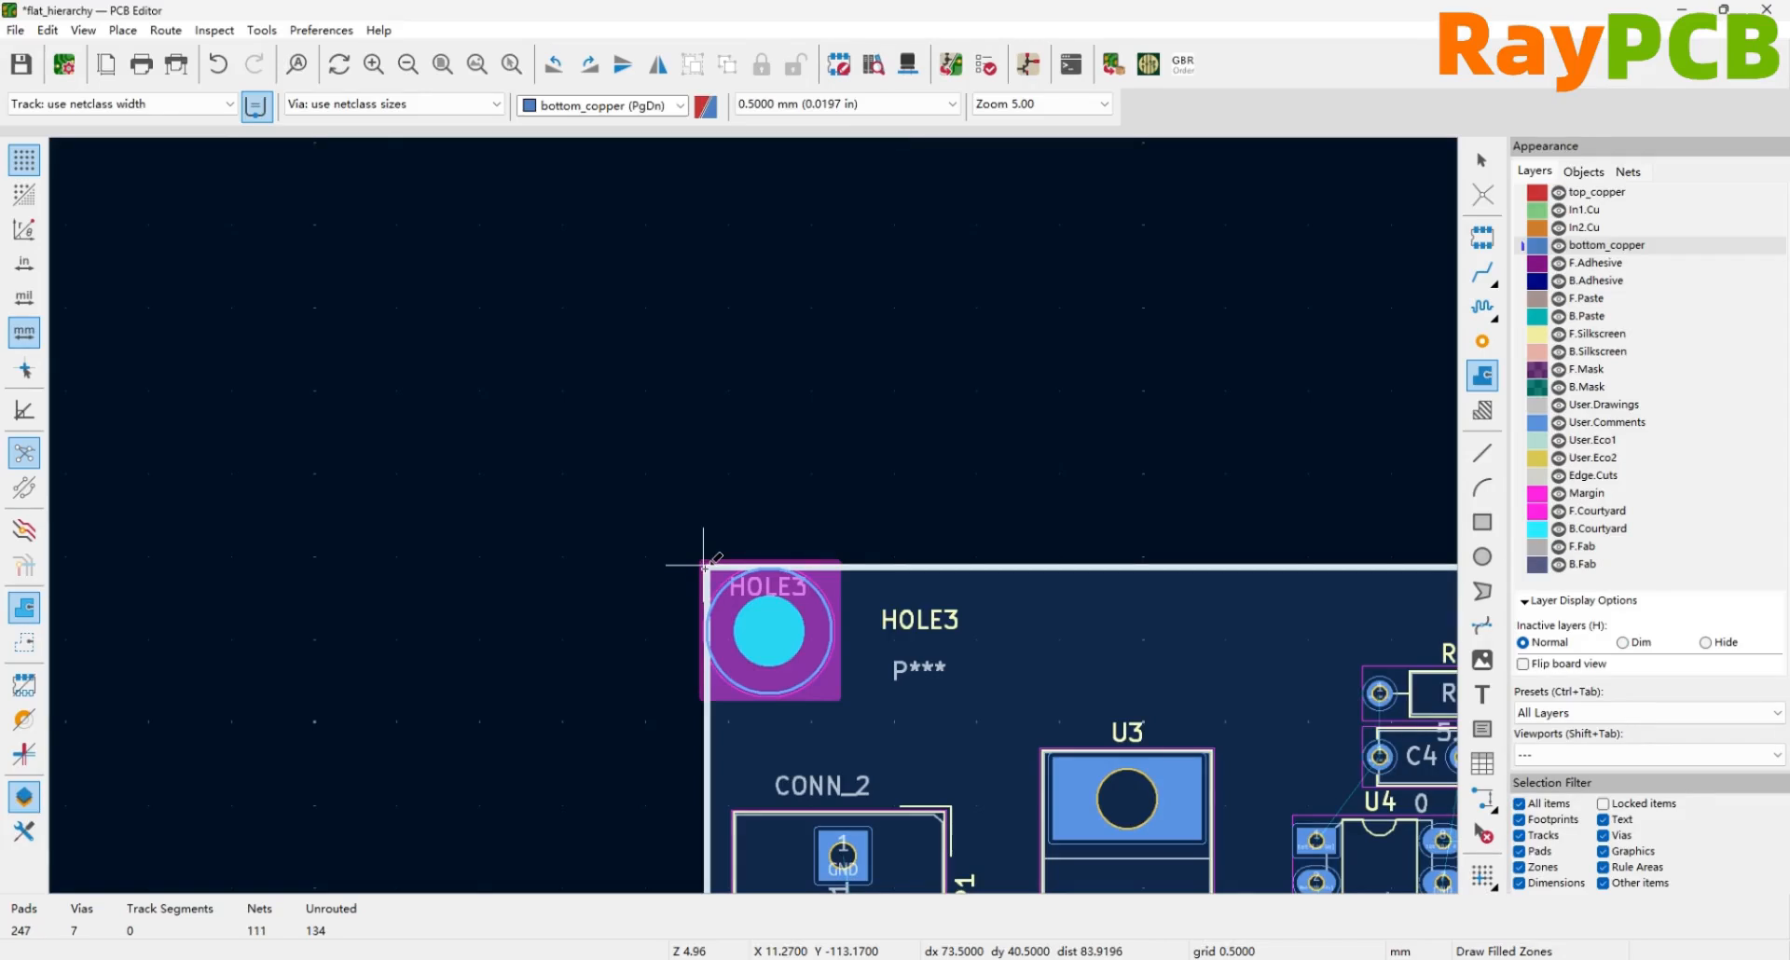
right_click(704, 565)
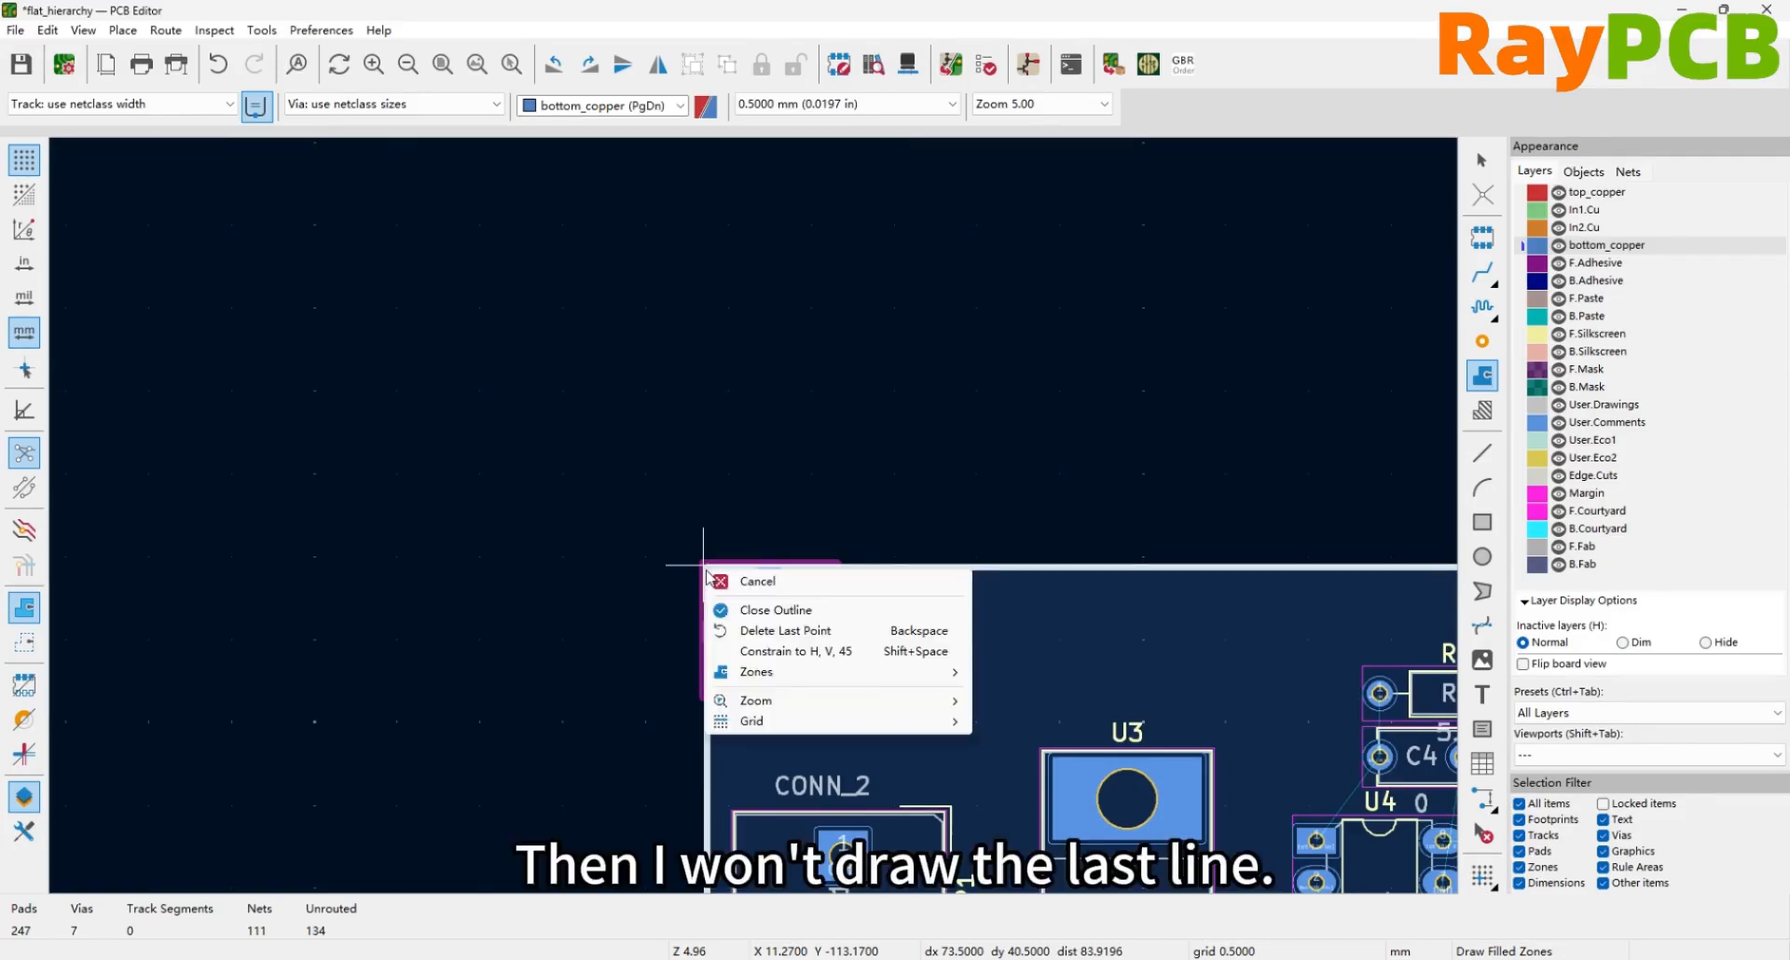
click(726, 614)
scroll(852, 512, down, 5)
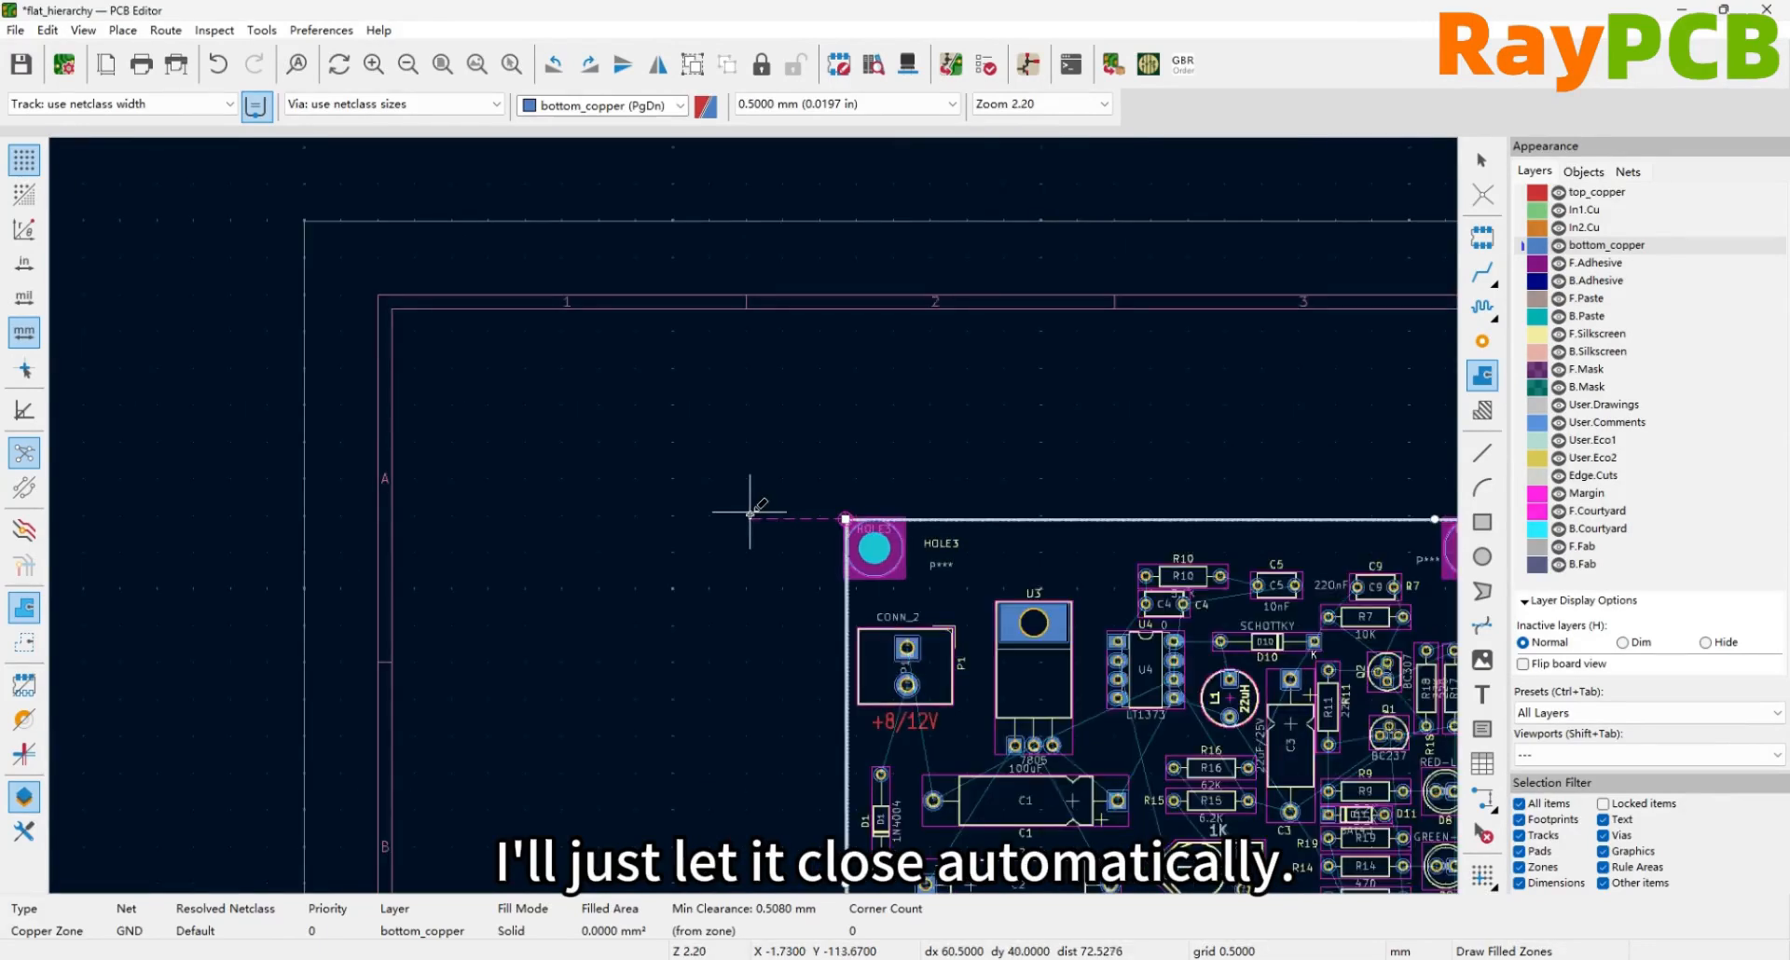
Fill the GND zone on bottom_copper with copper and return to selection mode
scroll(1033, 491, down, 2)
scroll(937, 656, up, 2)
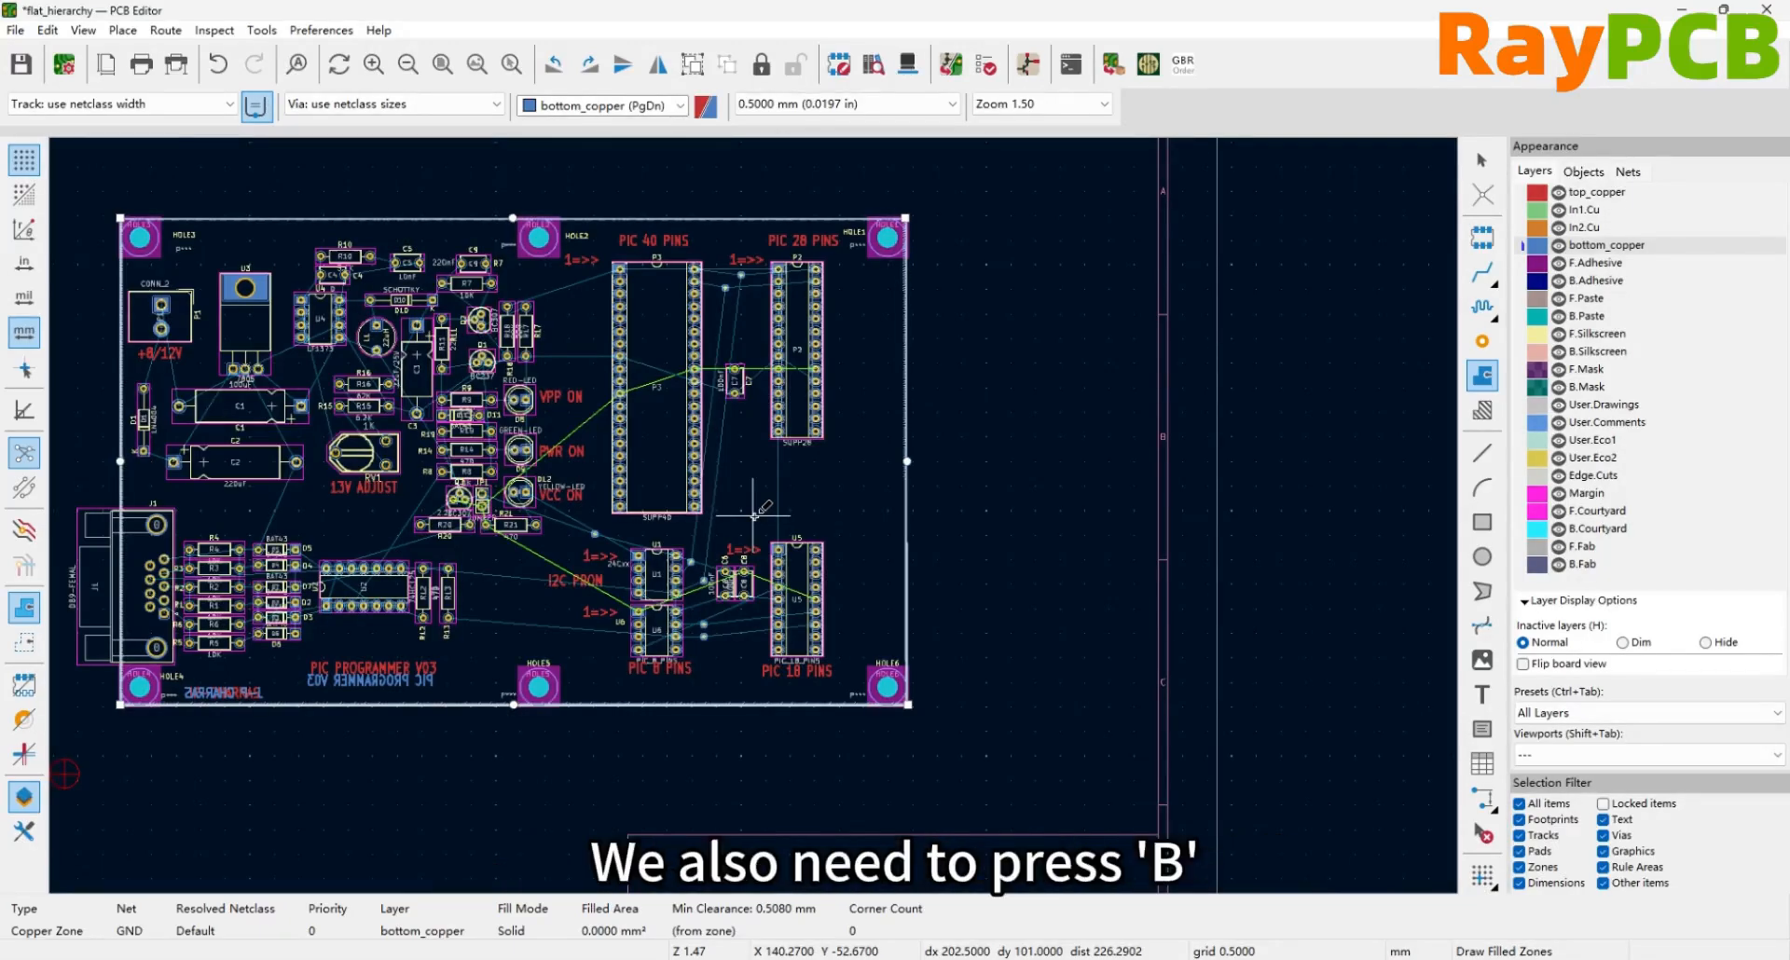
key(b)
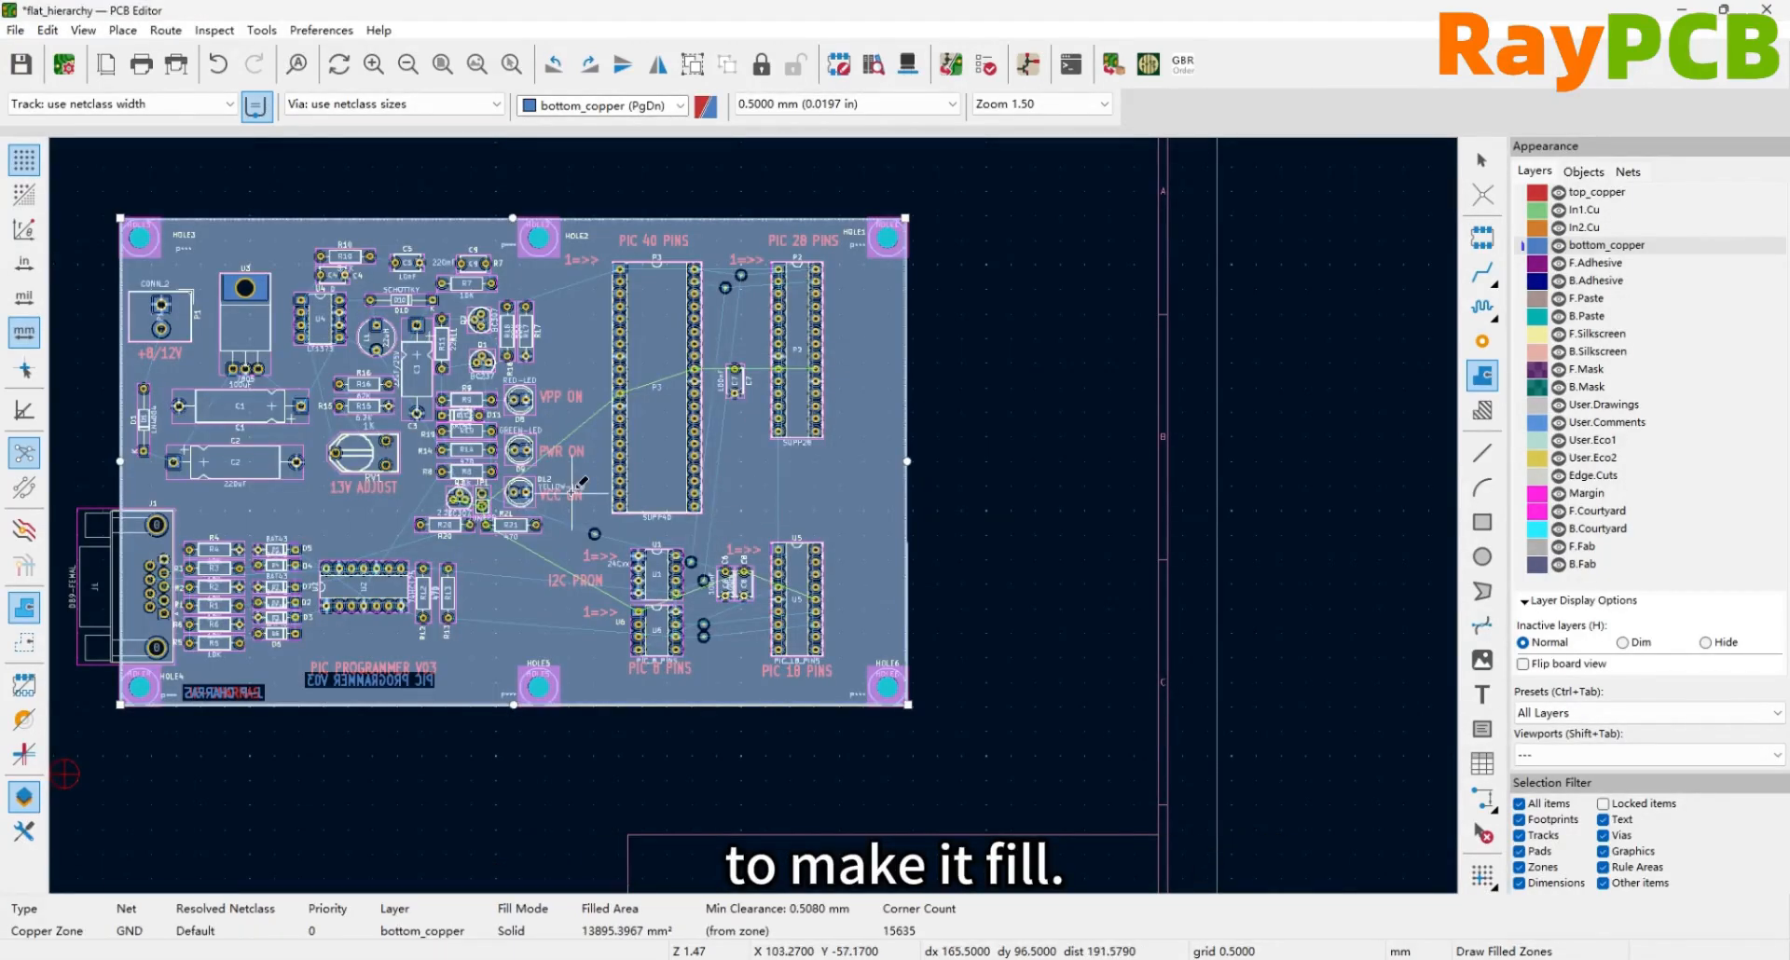
click(1482, 160)
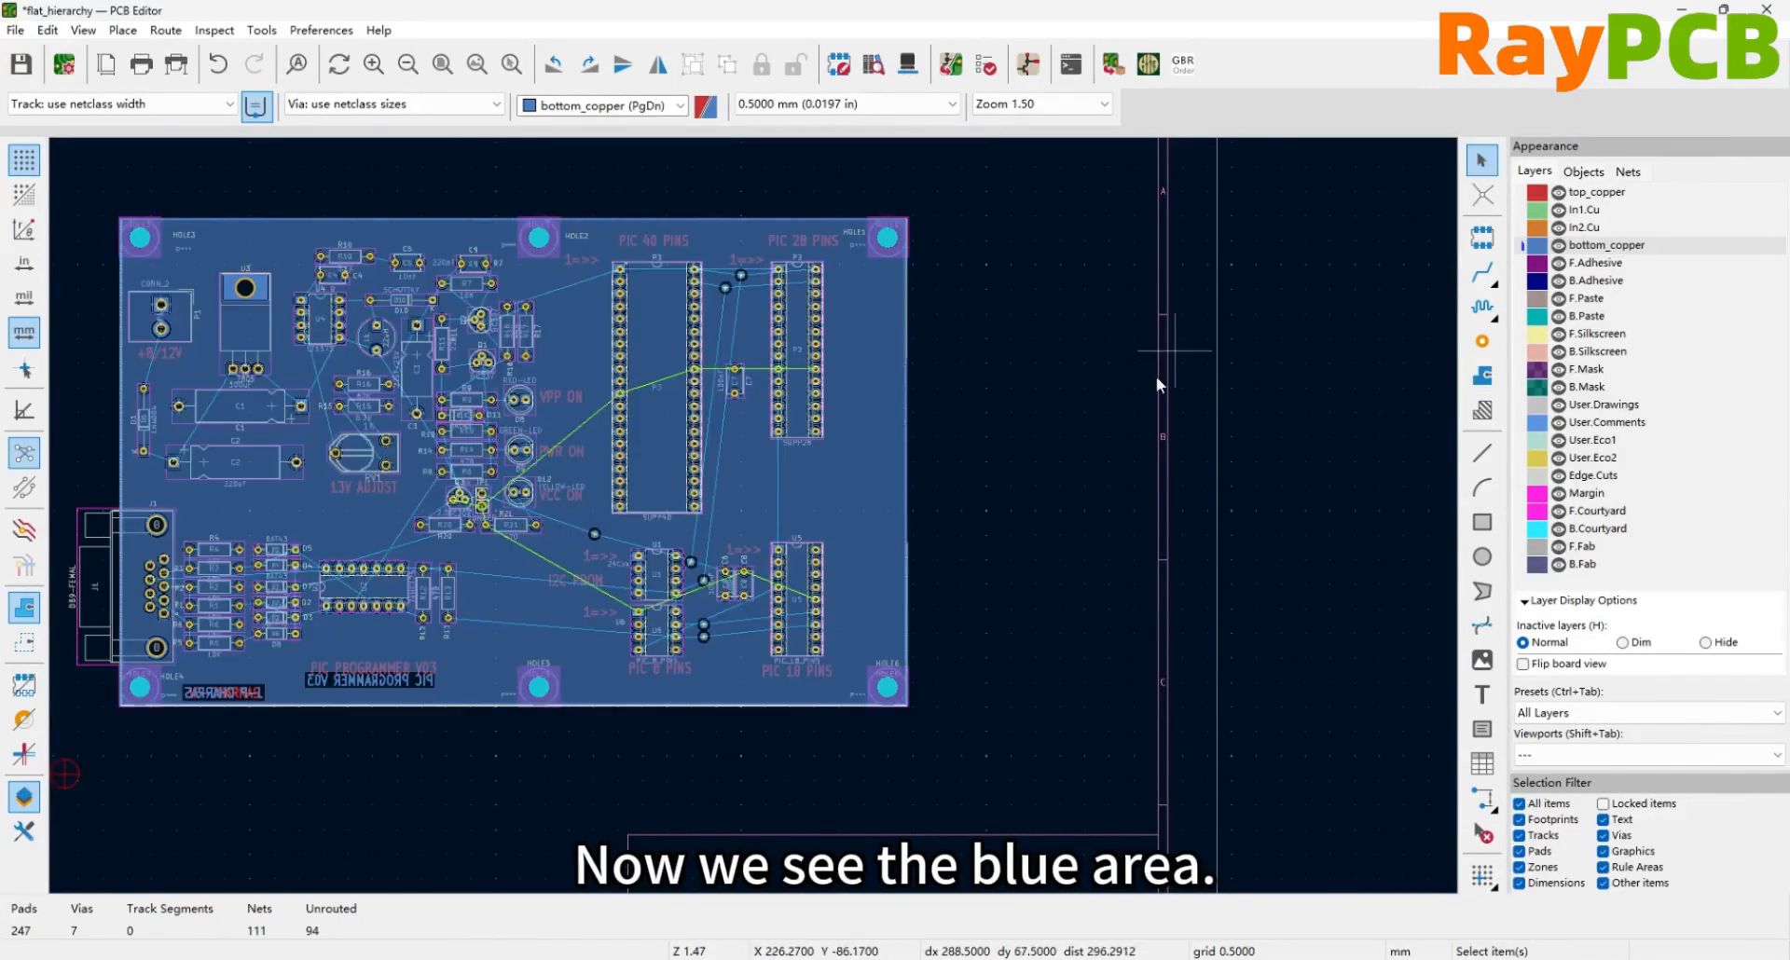
Examine the GND copper fill across the board and how it connects to the component pads
scroll(830, 524, down, 2)
scroll(703, 529, up, 2)
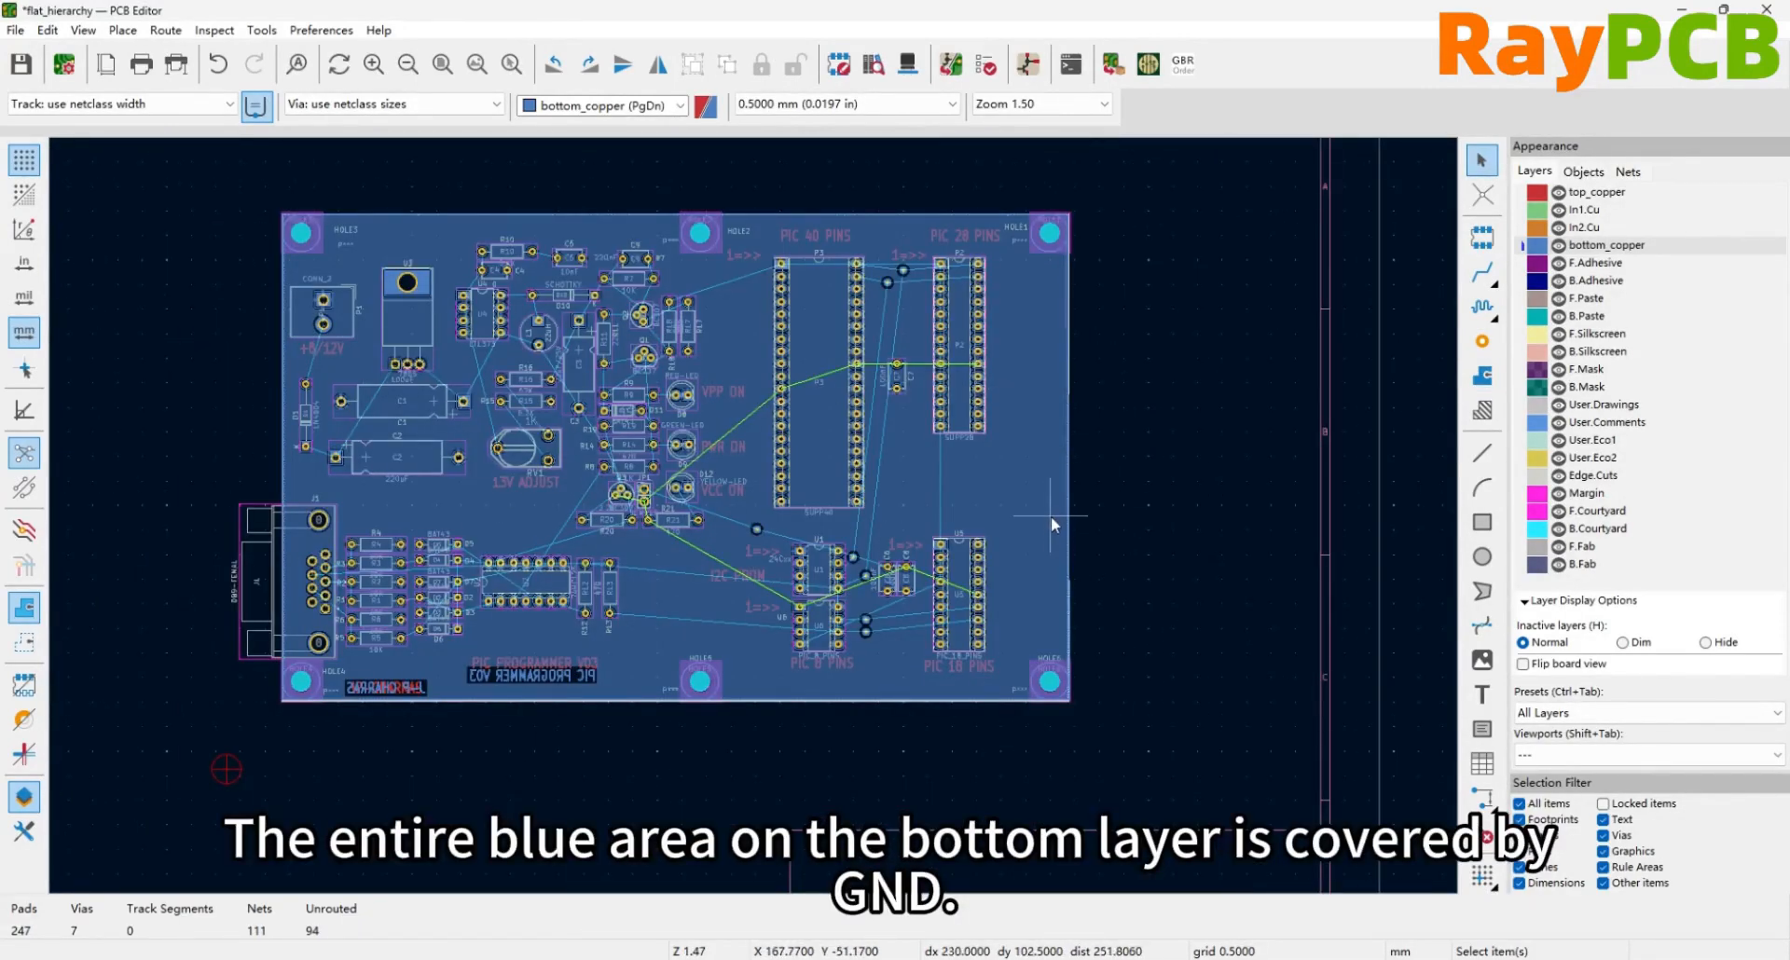
scroll(787, 384, up, 1)
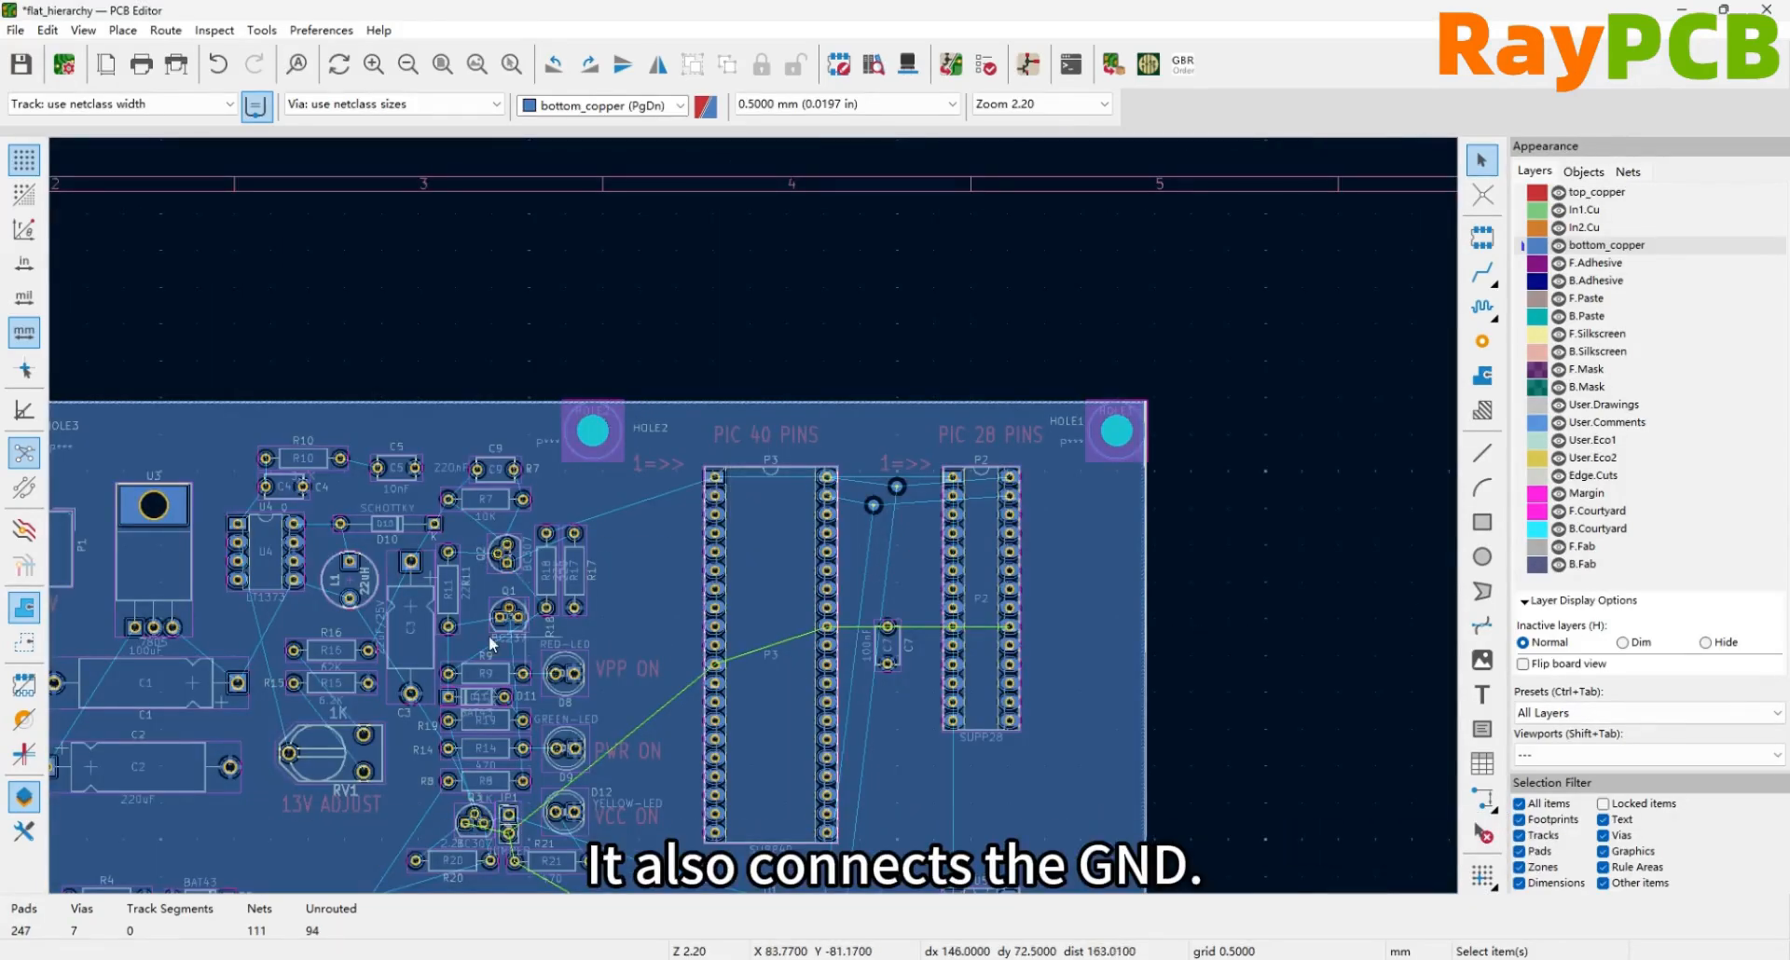
scroll(180, 648, up, 1)
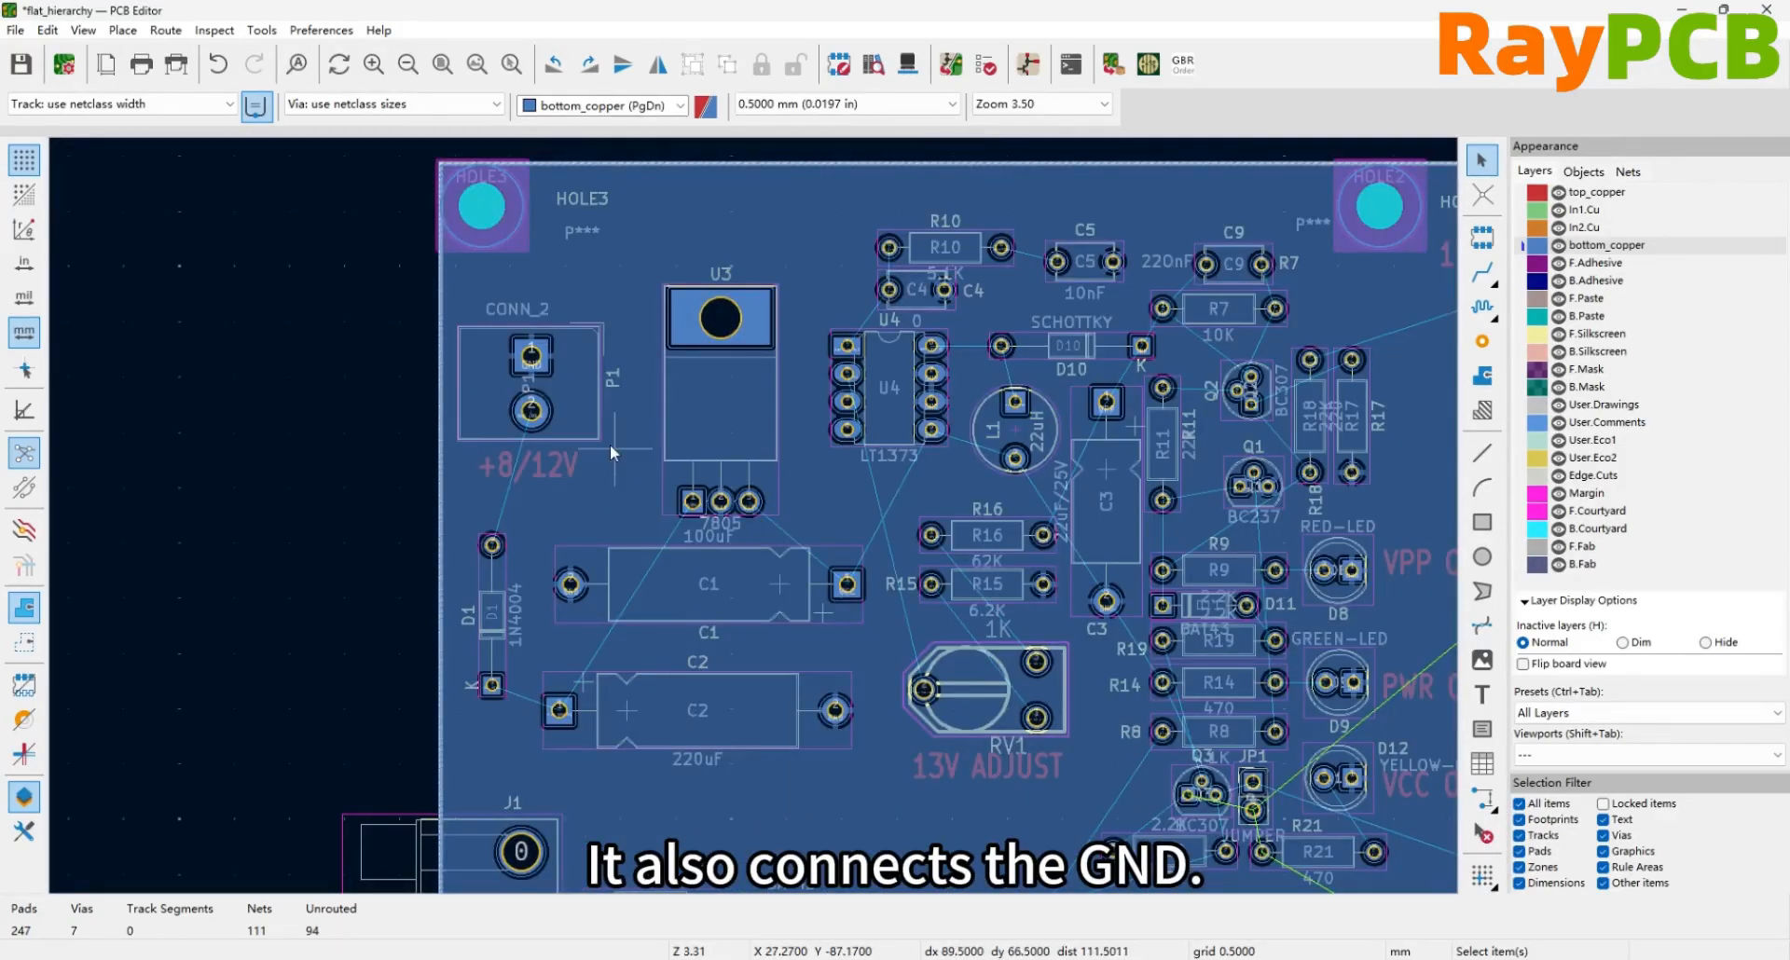
scroll(561, 344, up, 1)
scroll(756, 524, down, 5)
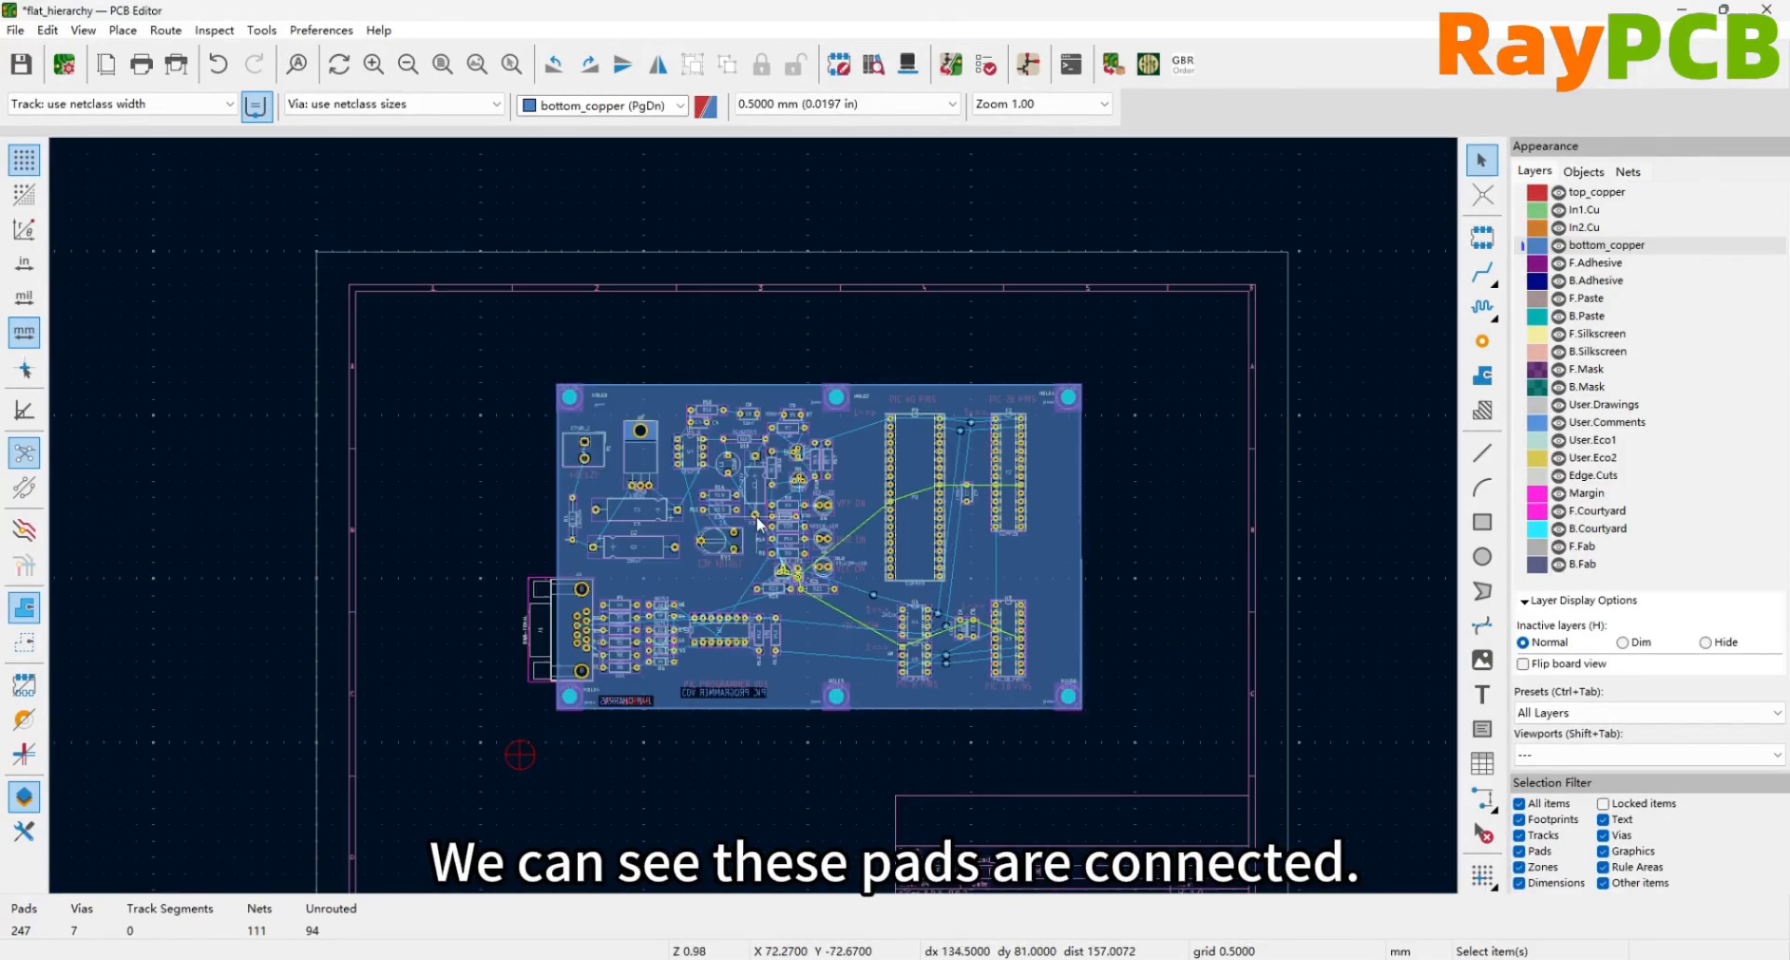
scroll(756, 520, up, 2)
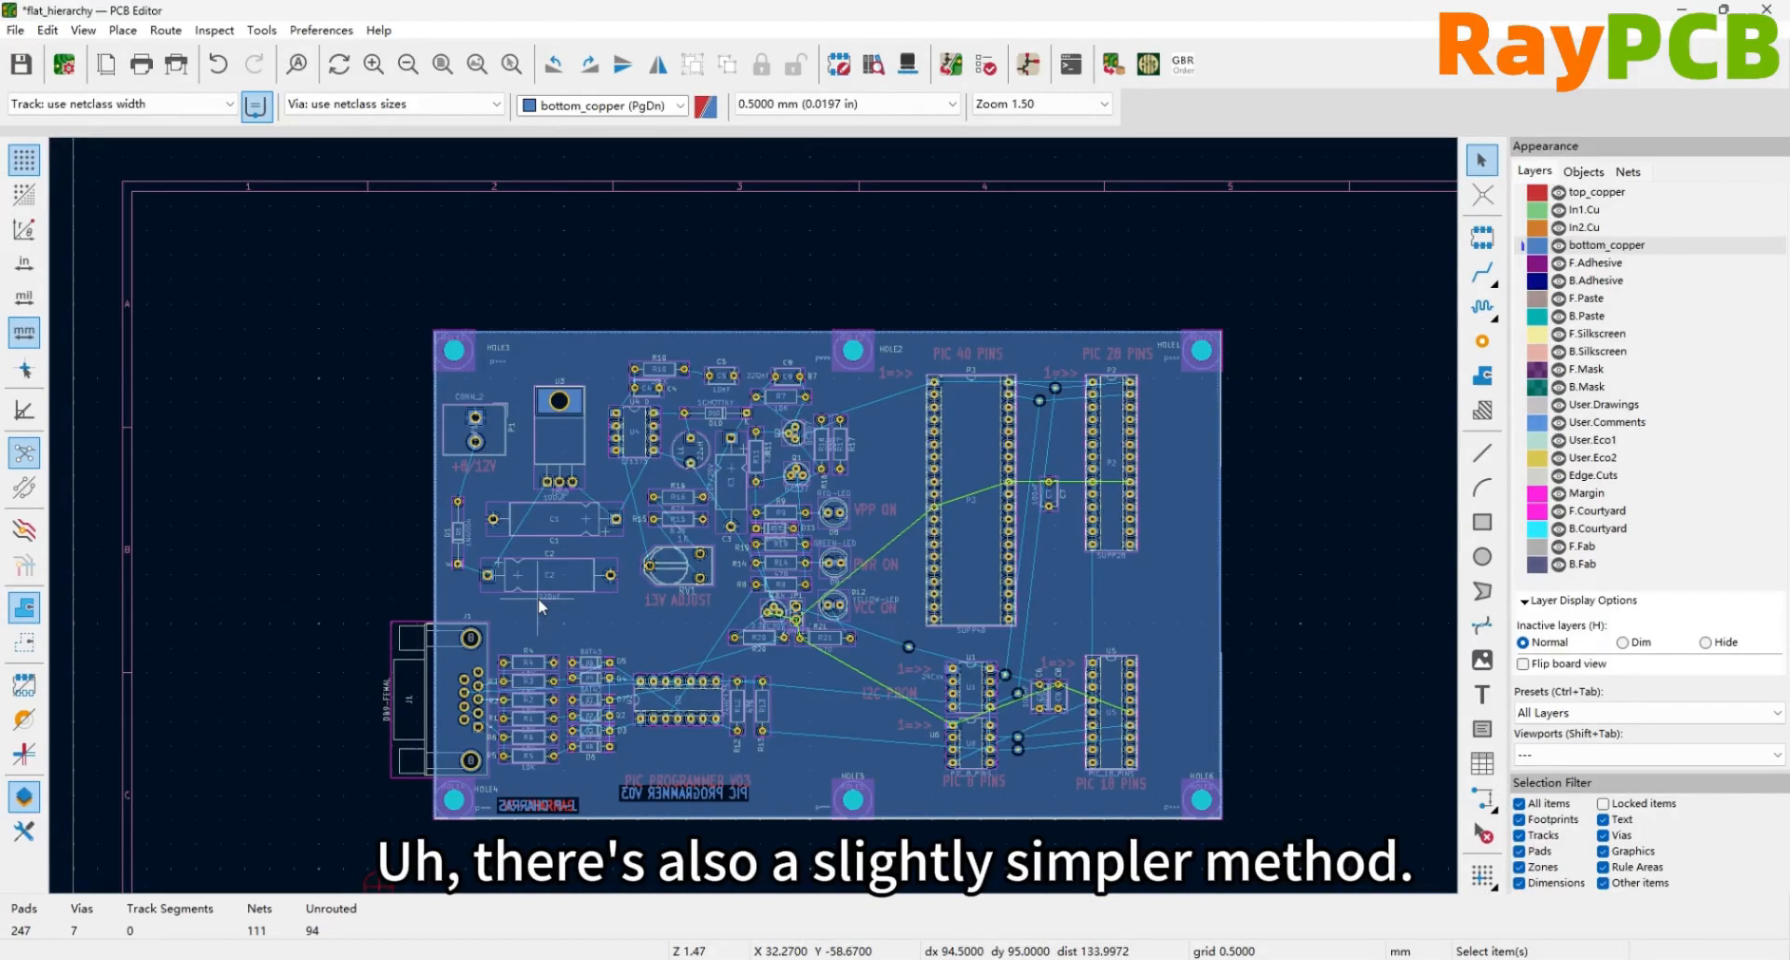
scroll(753, 513, down, 2)
scroll(761, 601, up, 2)
scroll(762, 602, down, 2)
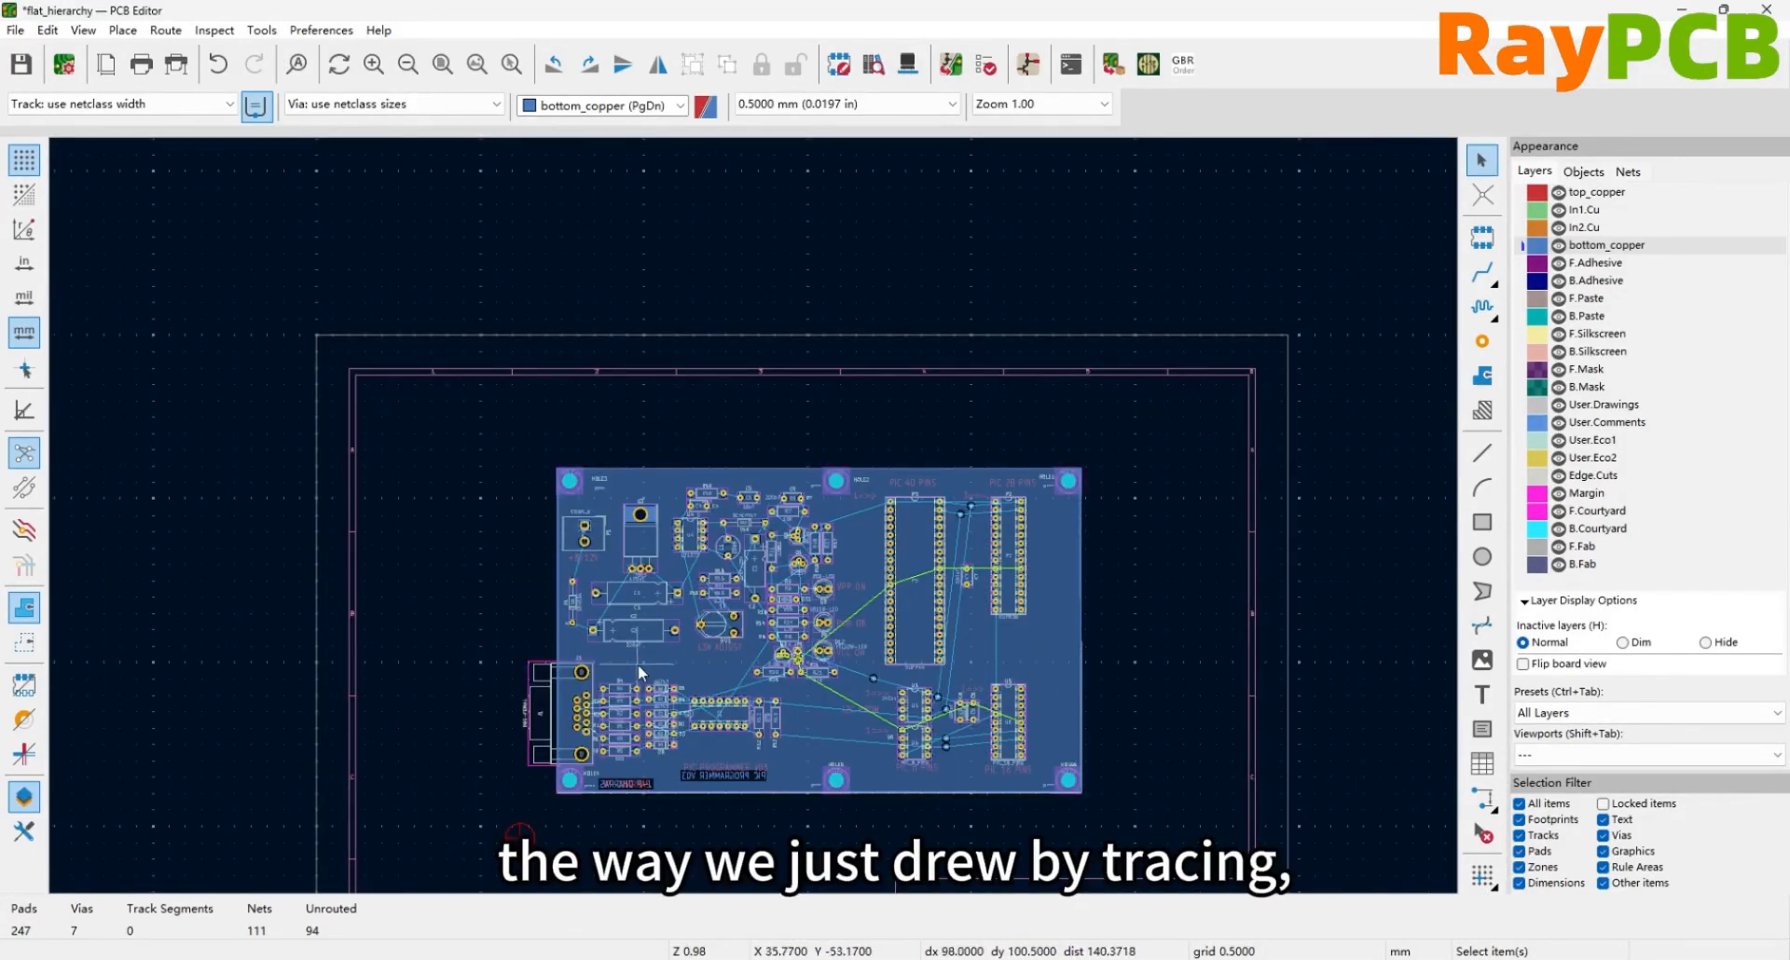
Delete the filled GND zone traced along the board outline
click(1067, 619)
click(1401, 405)
Start a new bottom_copper zone outside the board's lower-left corner and assign it to the GND net
click(1482, 376)
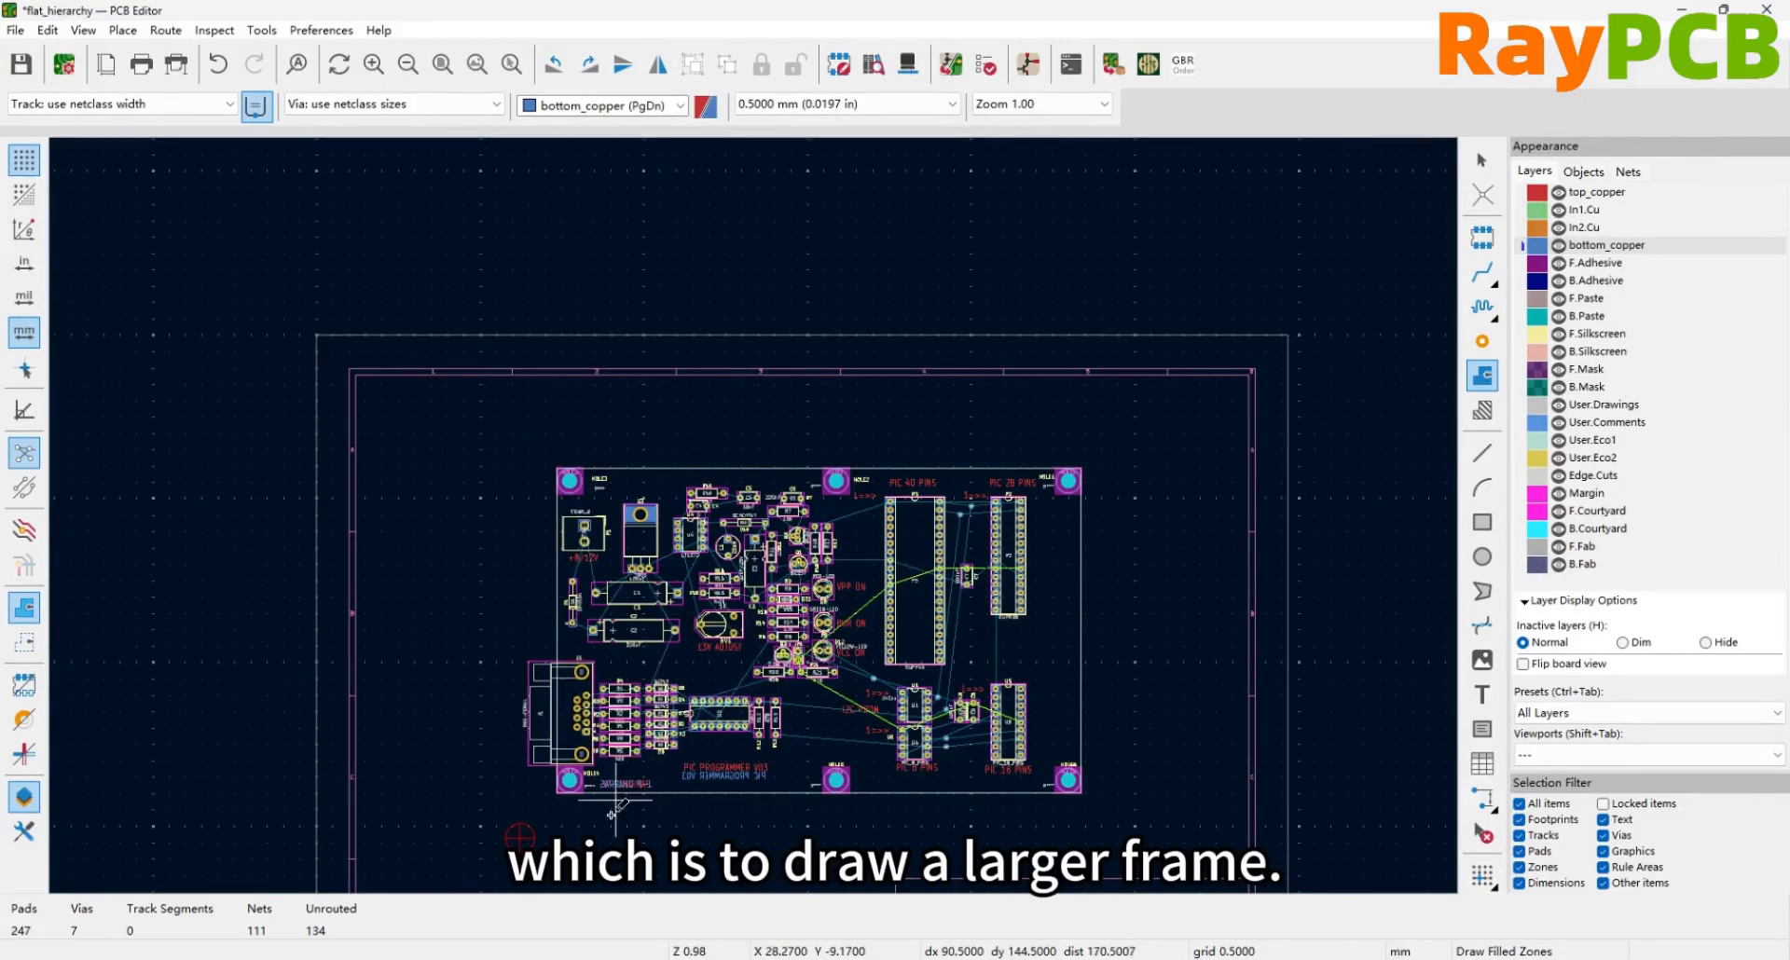
click(498, 844)
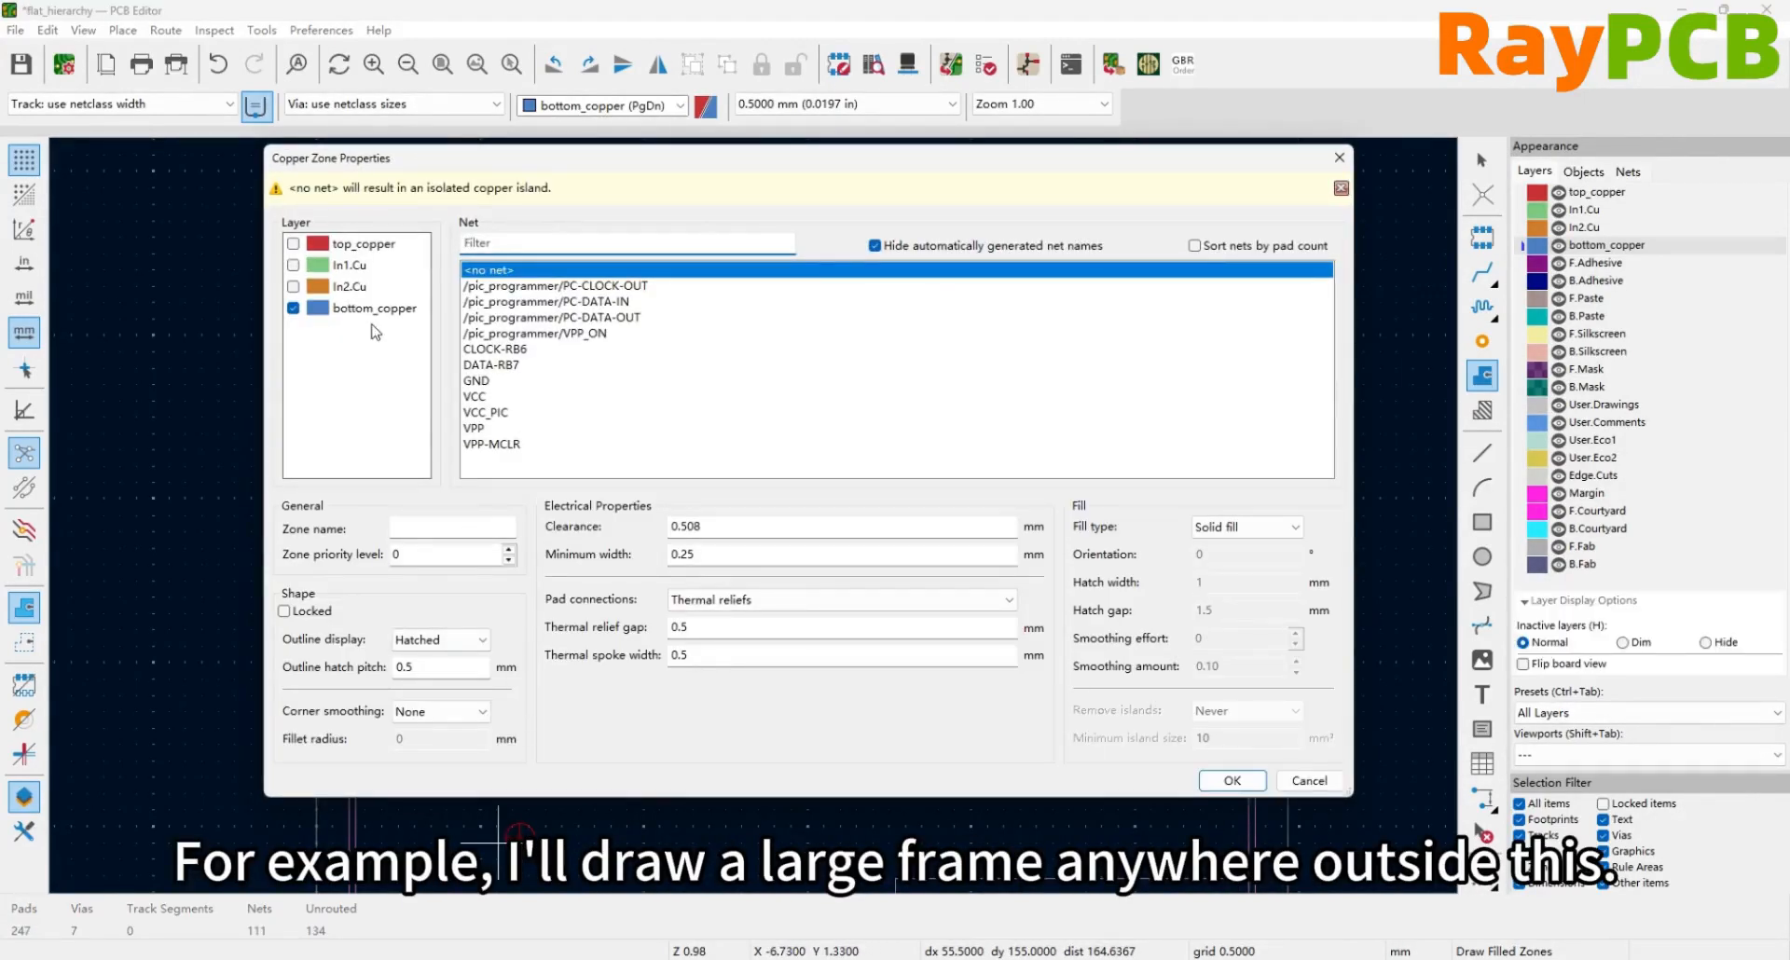
click(466, 382)
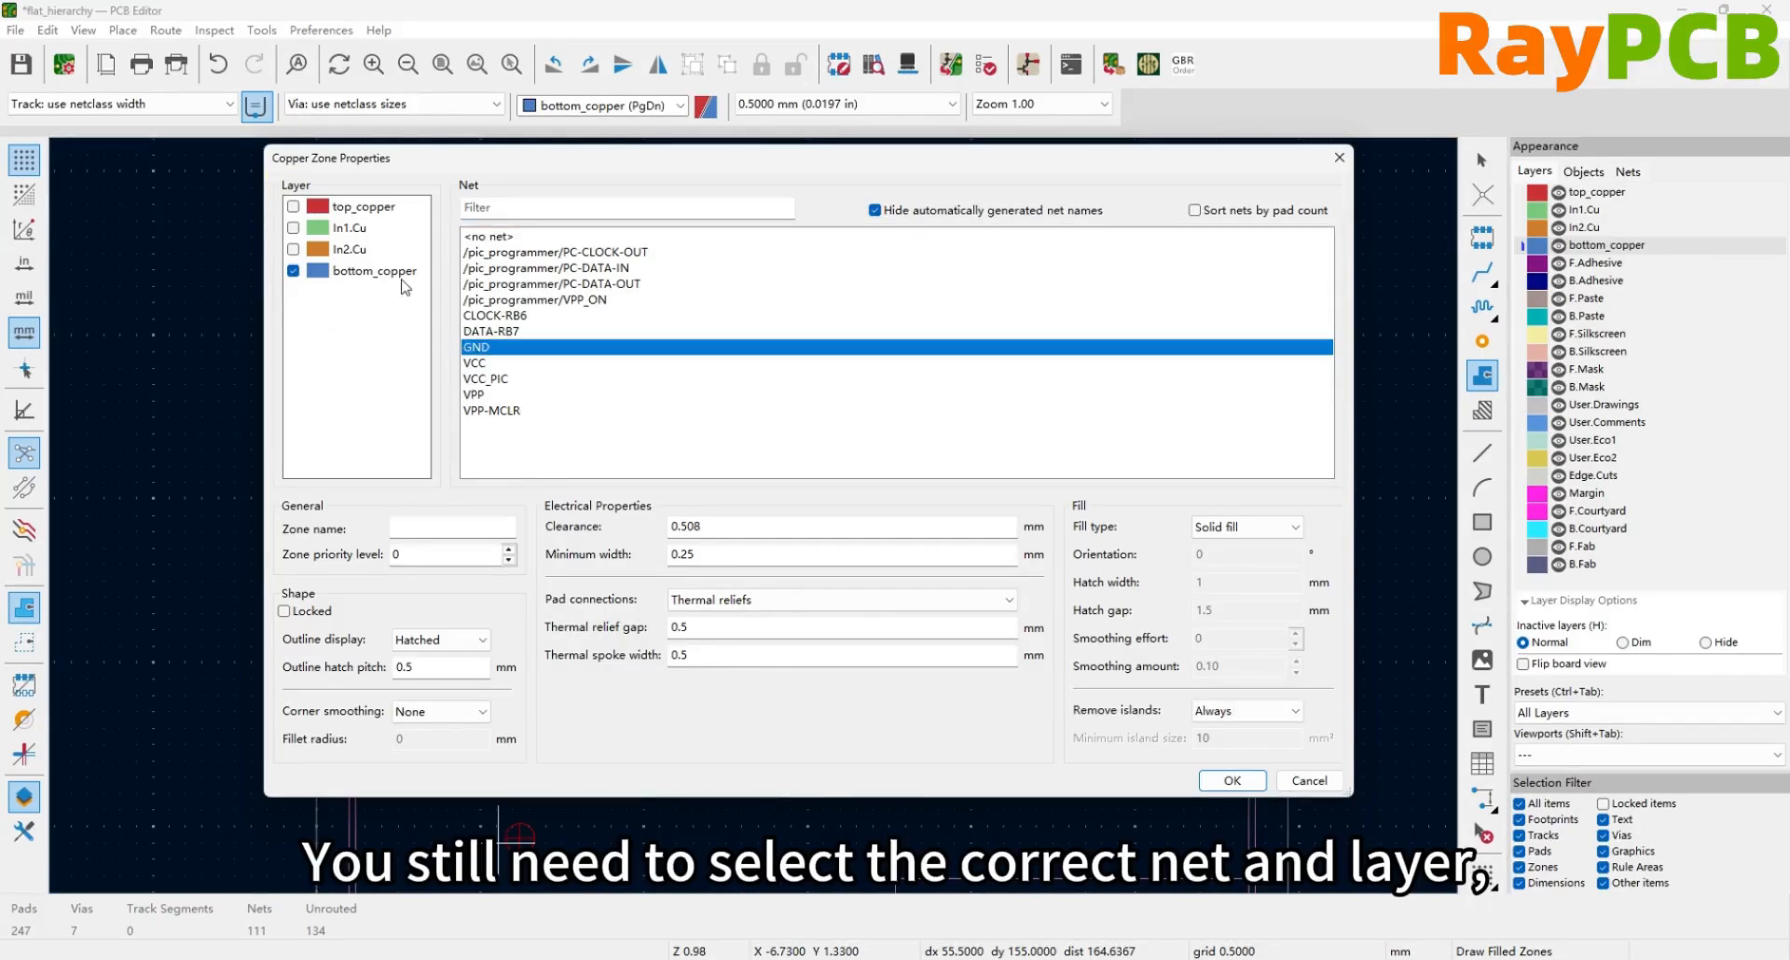
click(1232, 781)
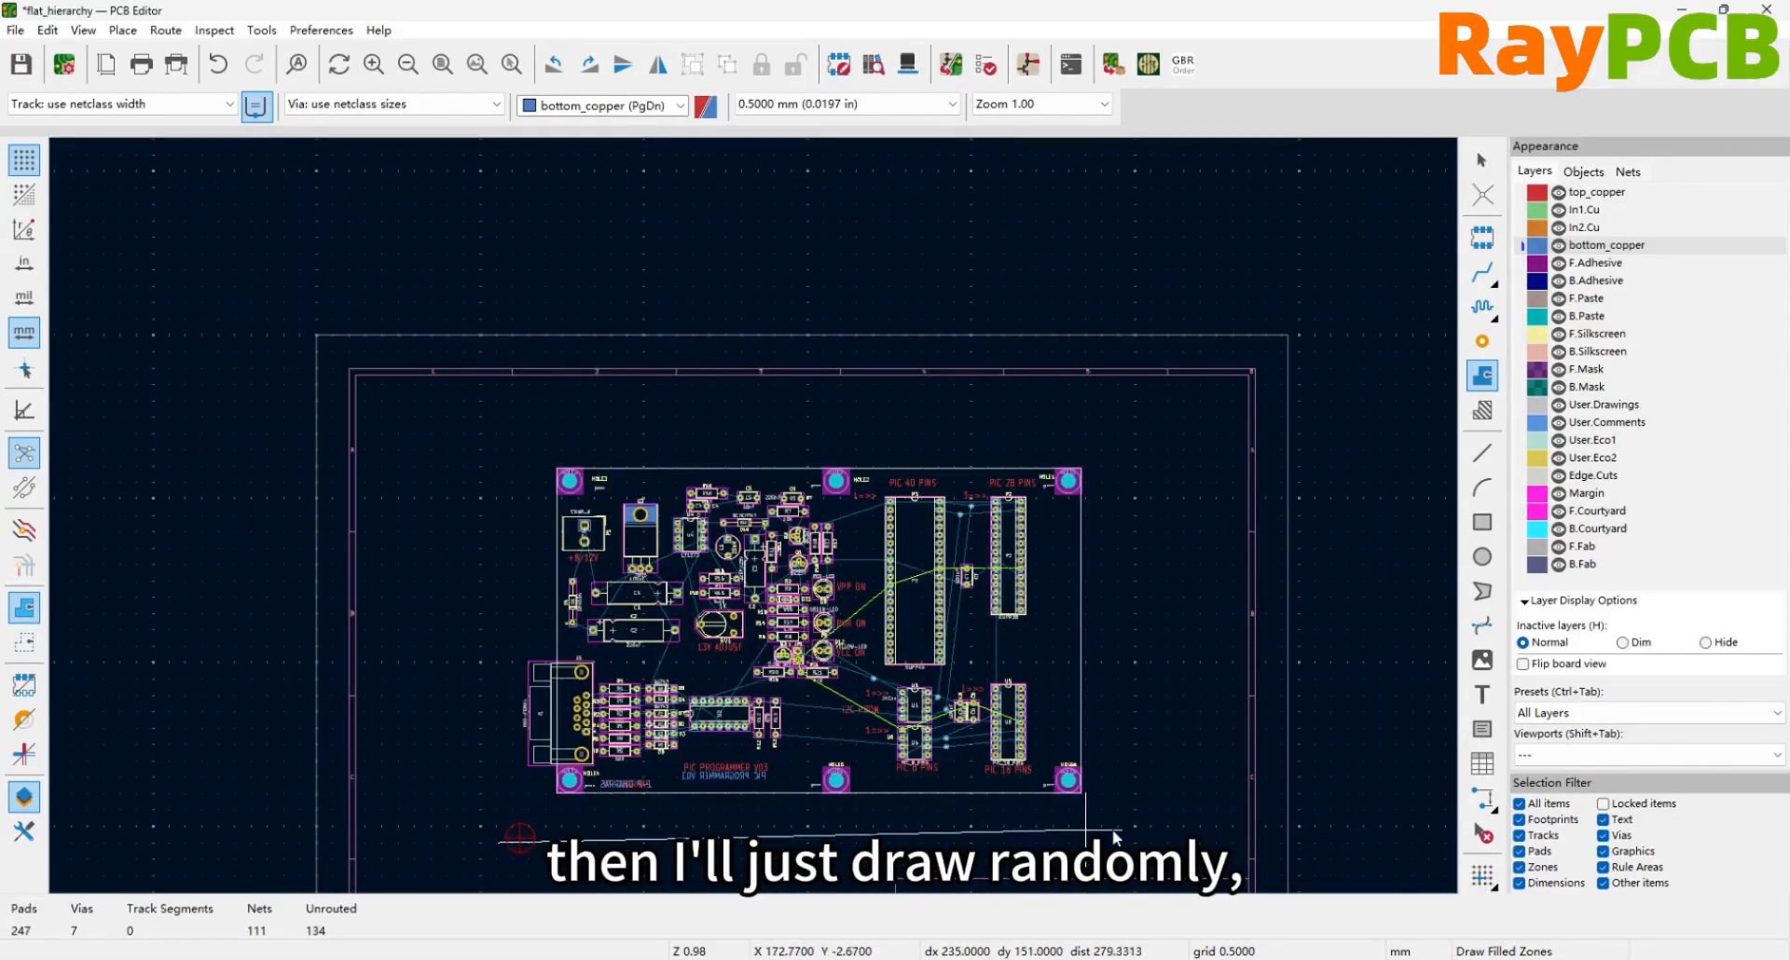
Finish the oversized GND zone outline around the whole board, fill it with copper and check that the fill stays within the board edges
click(1150, 825)
click(1144, 403)
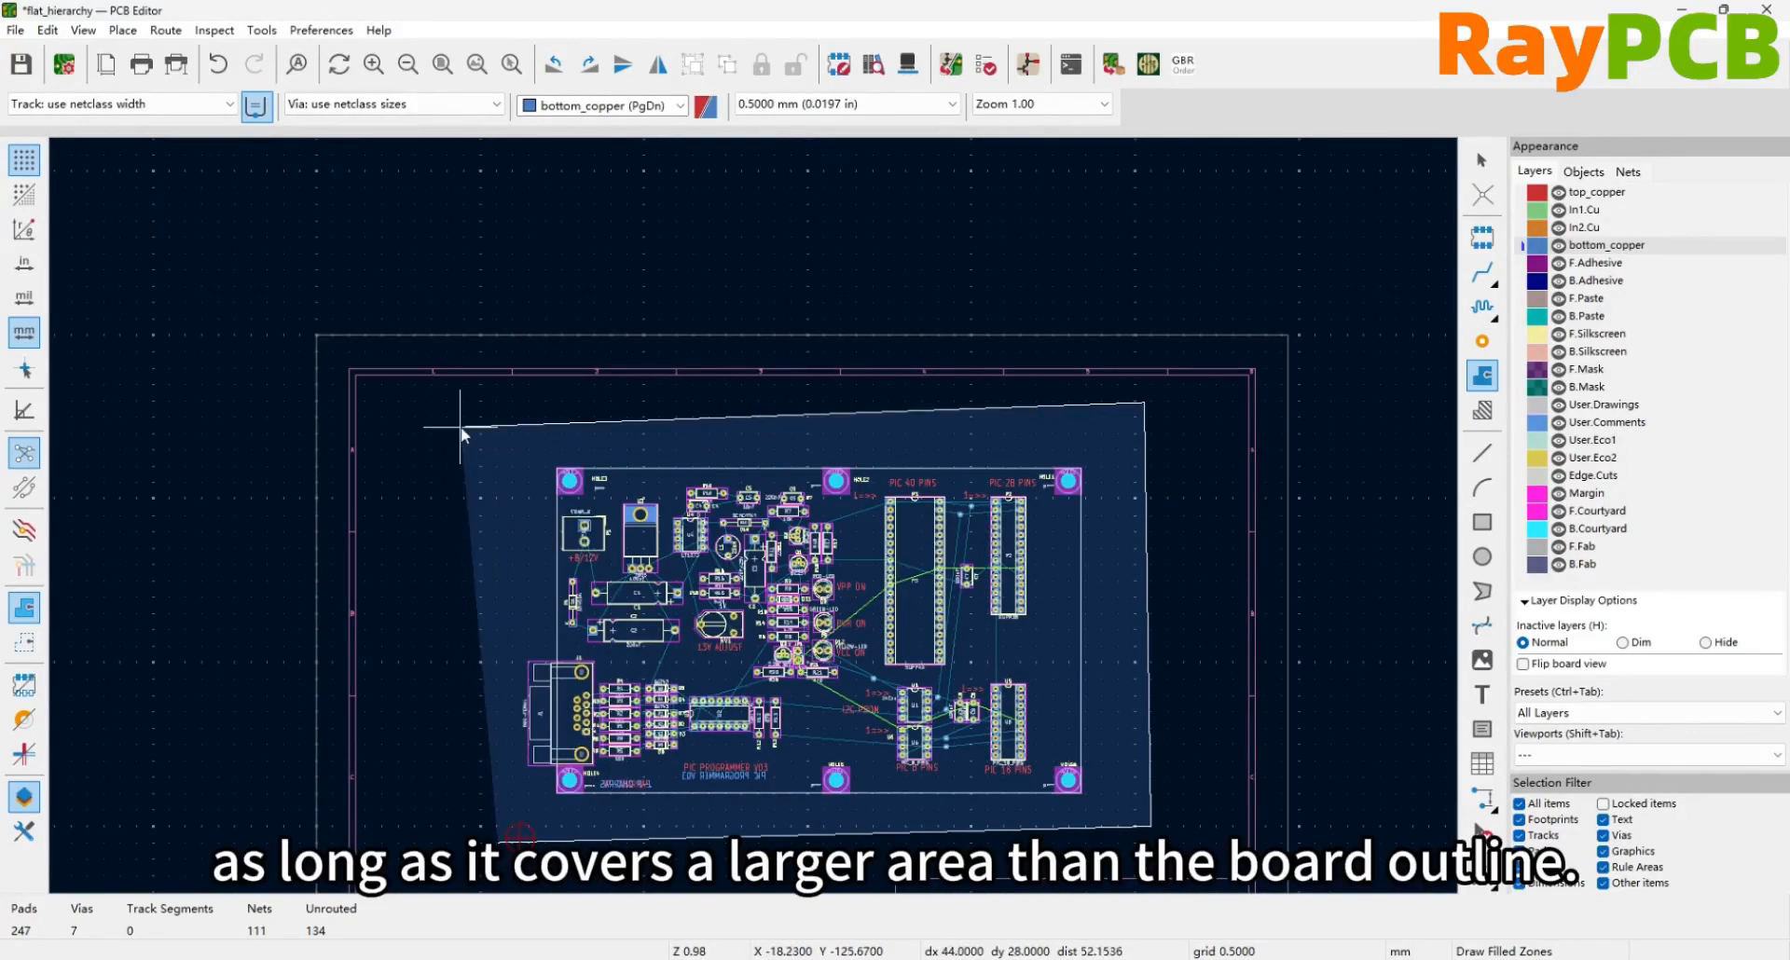
right_click(465, 451)
click(508, 495)
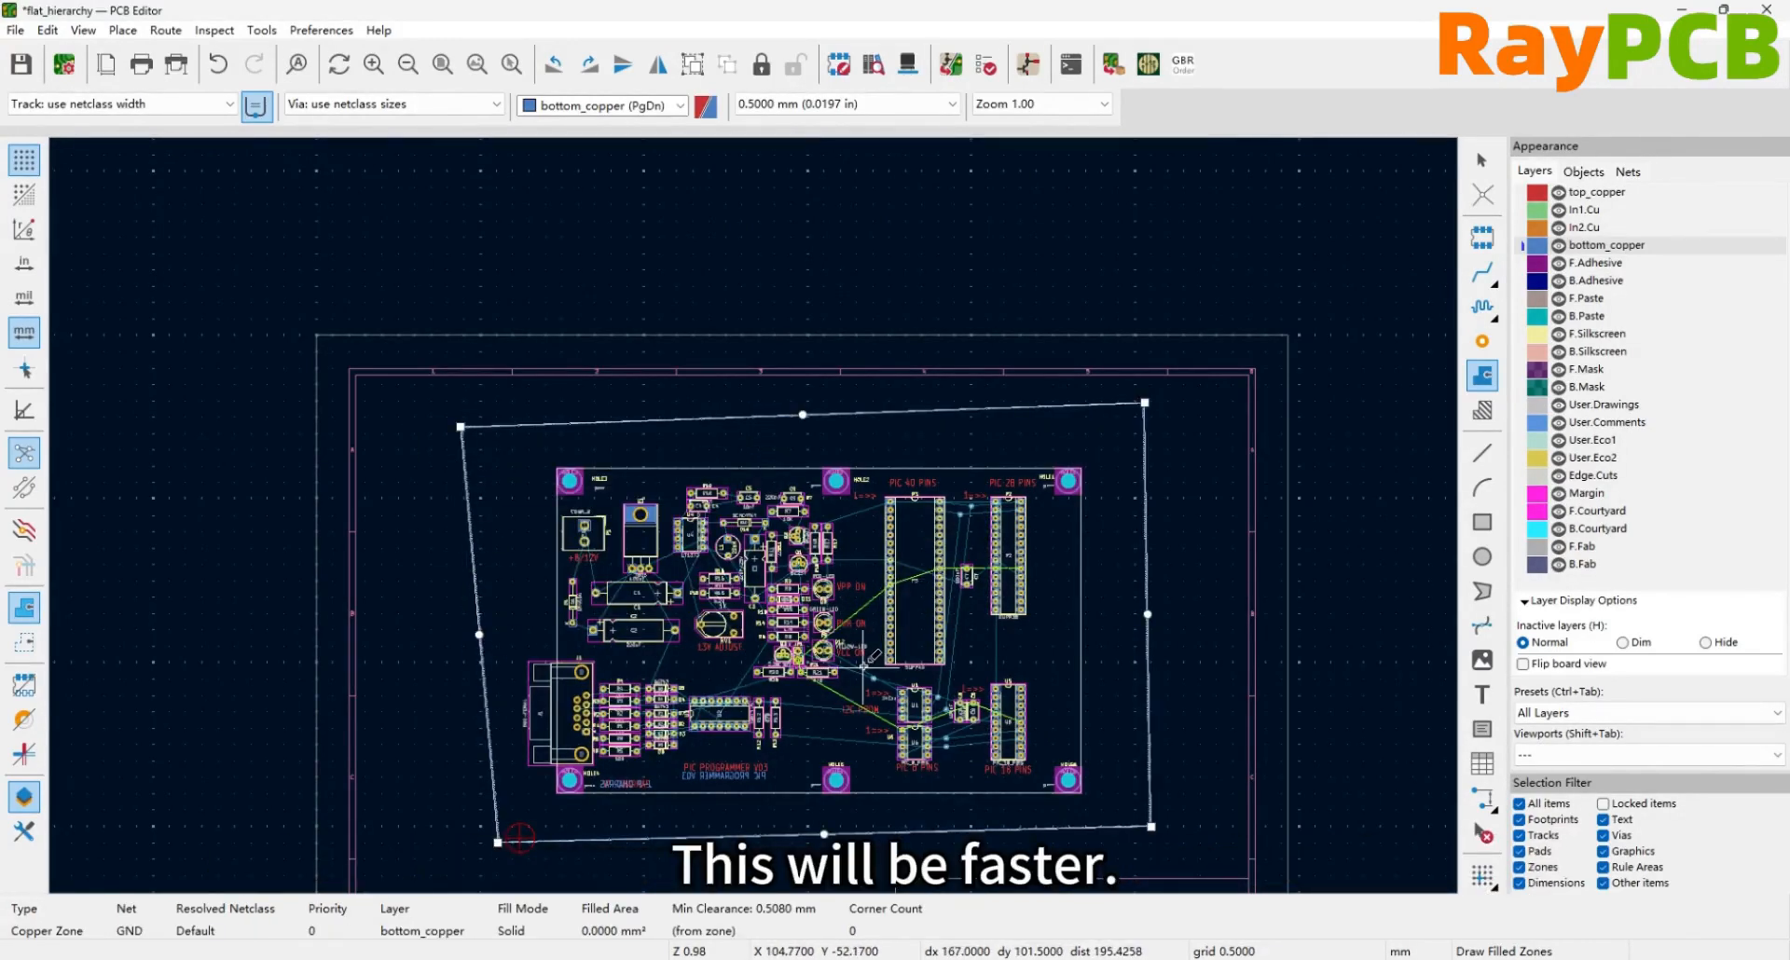
key(b)
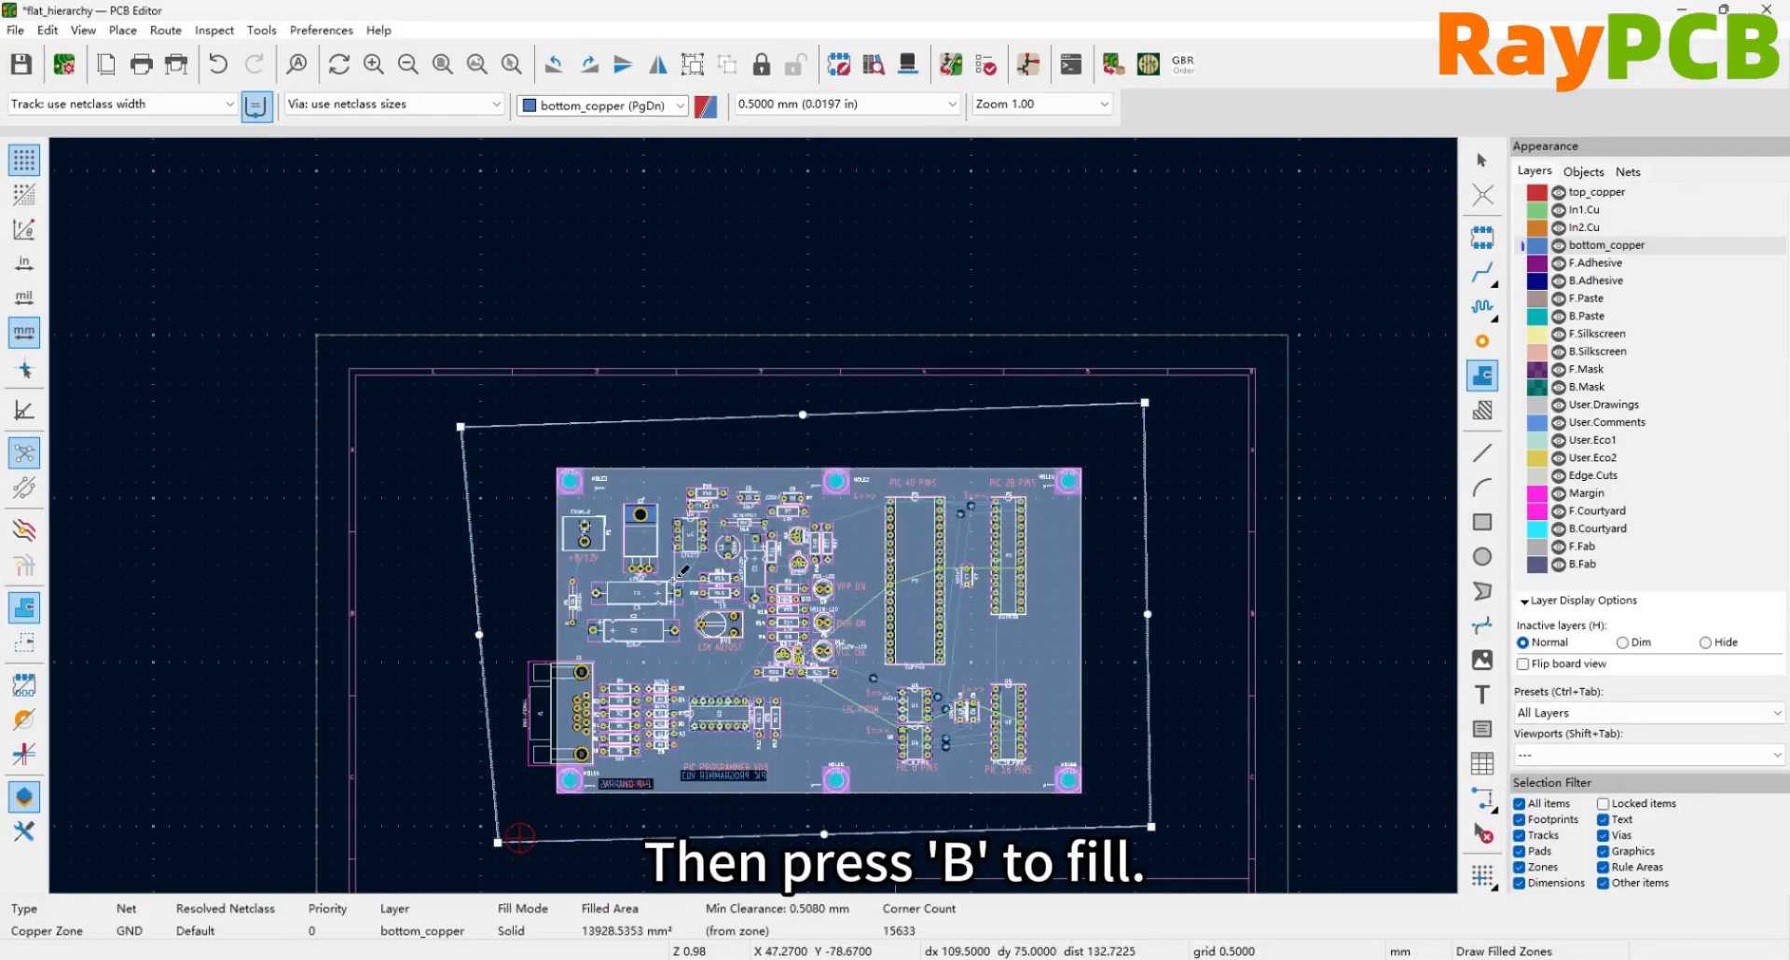
scroll(681, 559, up, 2)
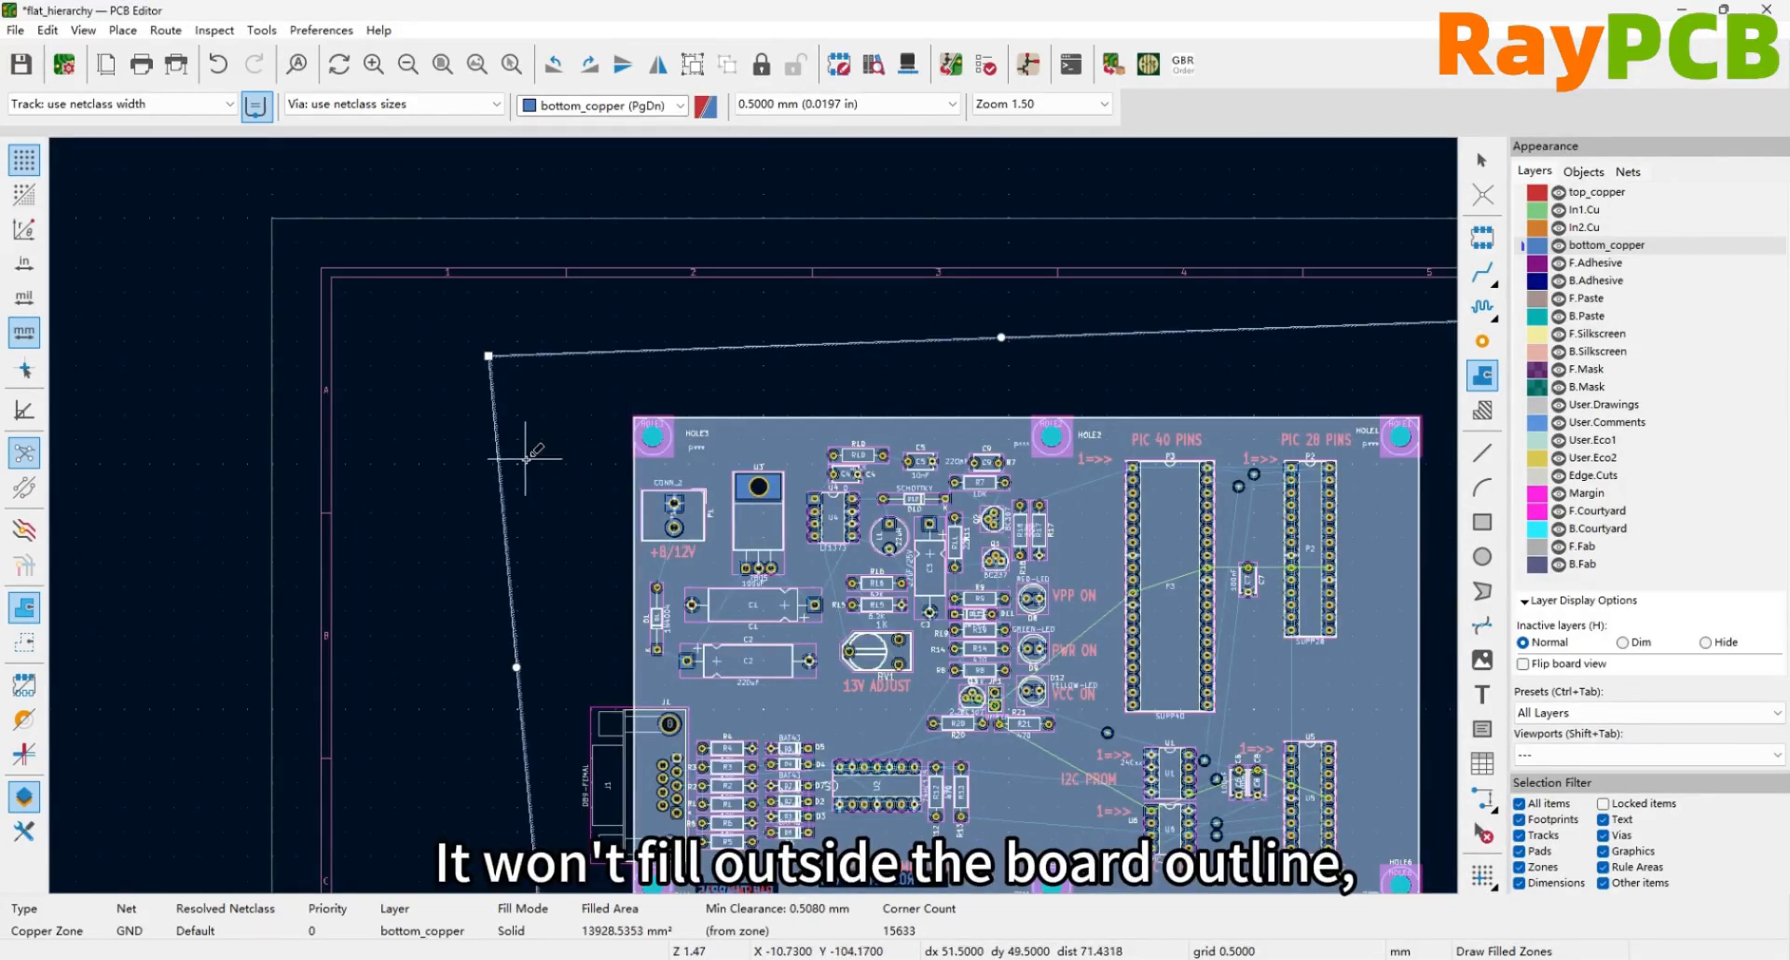
scroll(553, 483, down, 1)
scroll(1245, 681, up, 1)
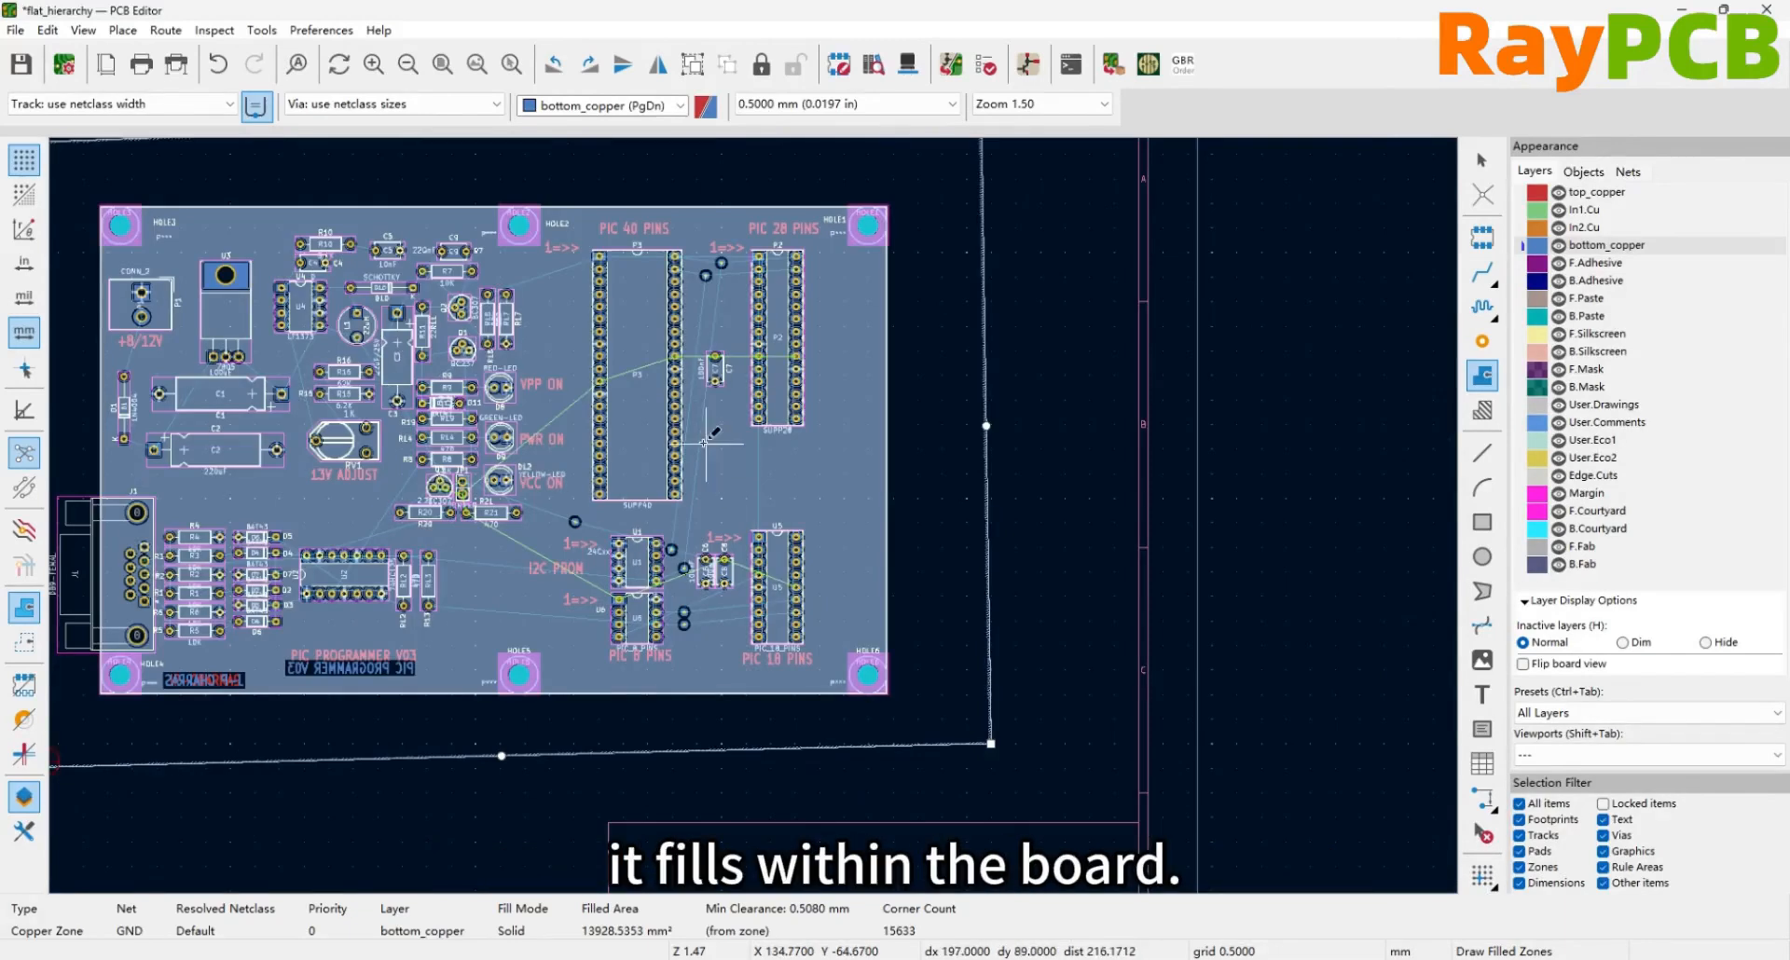
scroll(706, 444, down, 2)
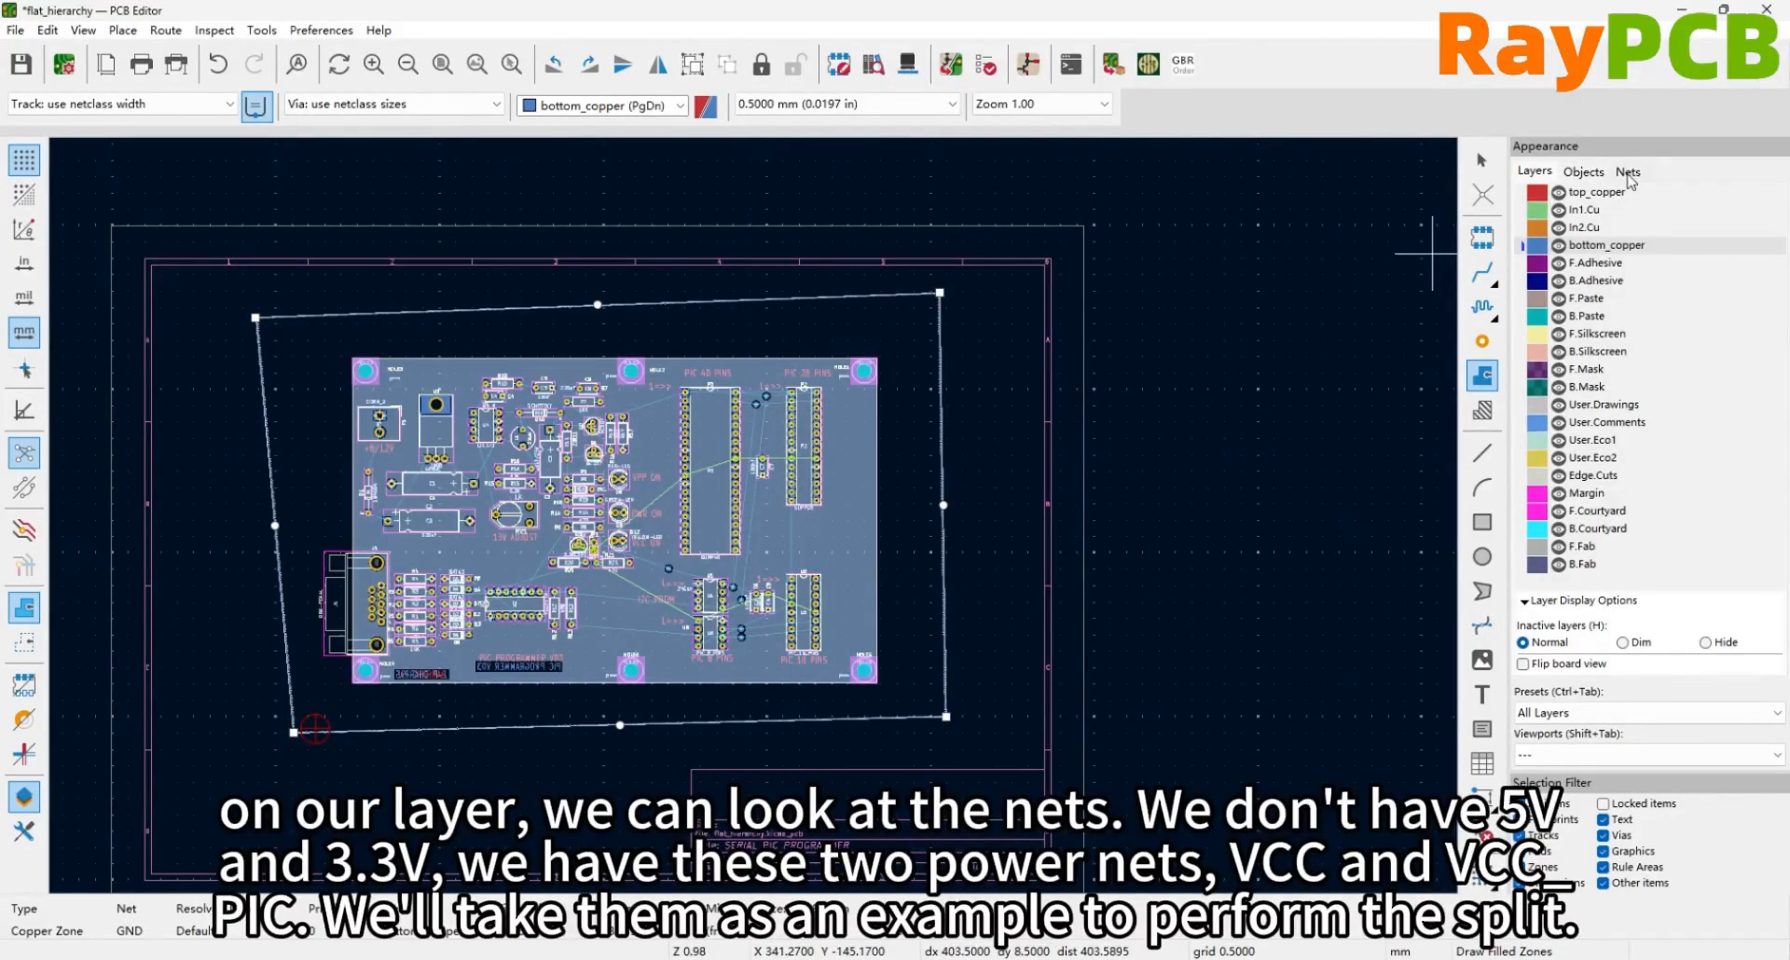
Look through the board's net list for the power nets VCC and VCC_PIC and return to the layer list
click(1628, 173)
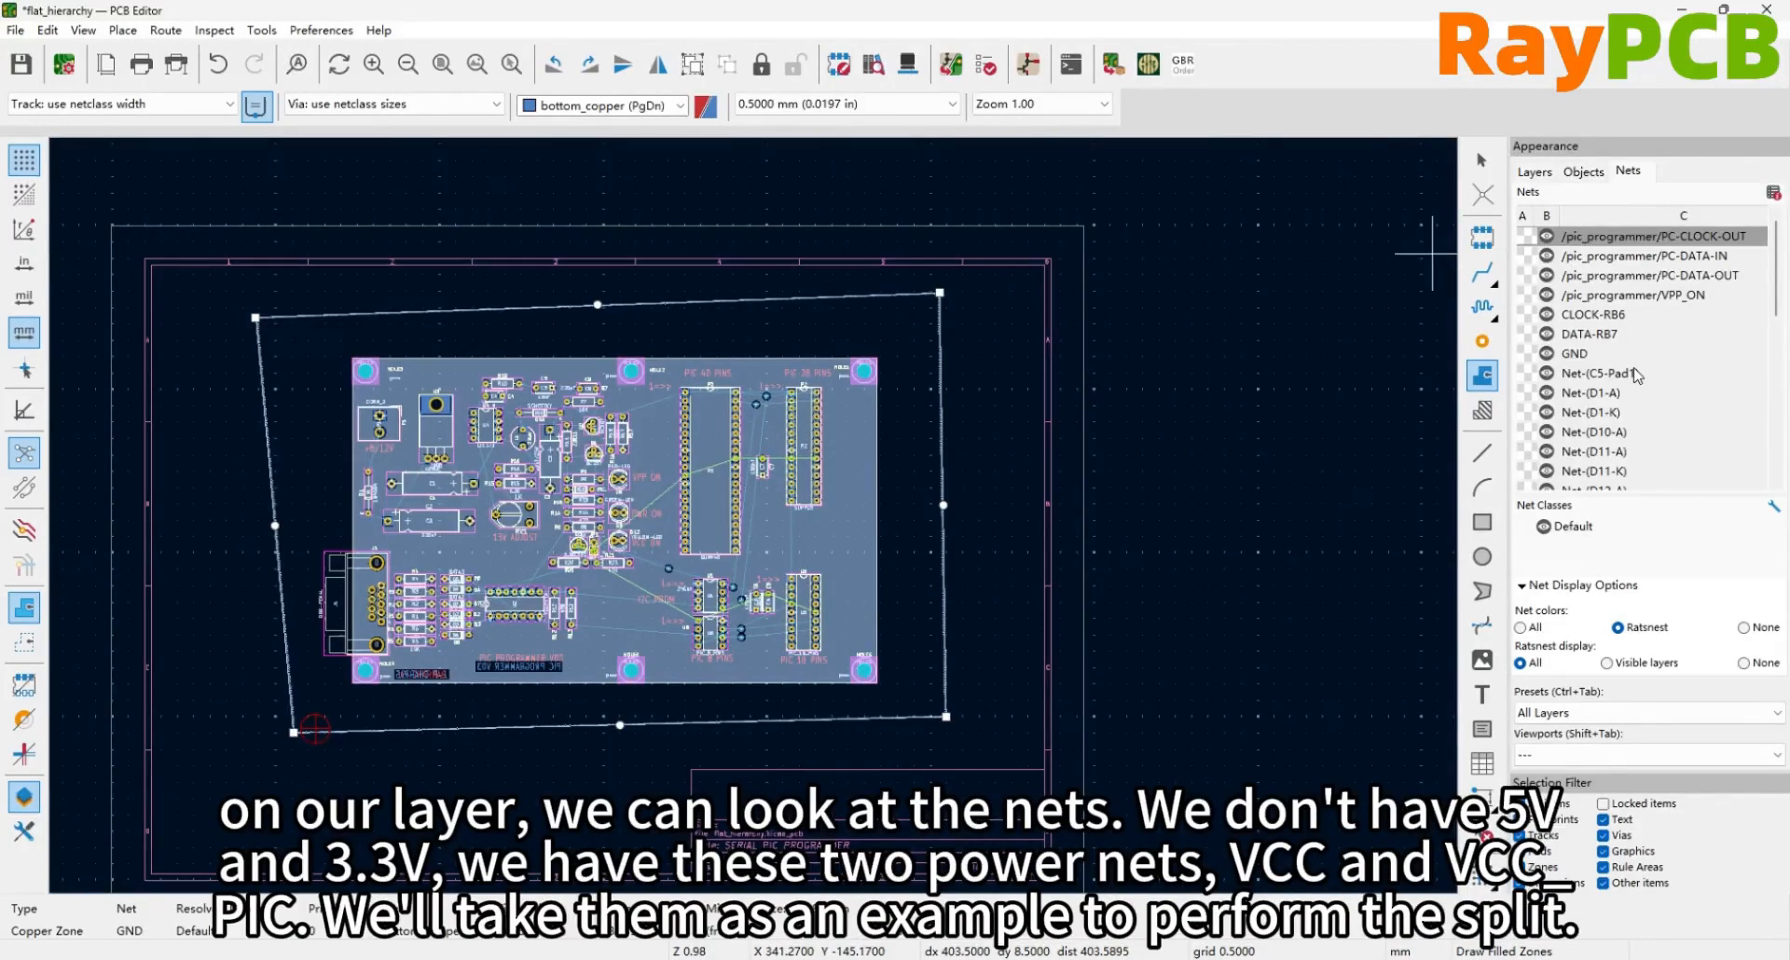
scroll(1648, 358, down, 1)
scroll(1647, 358, down, 10)
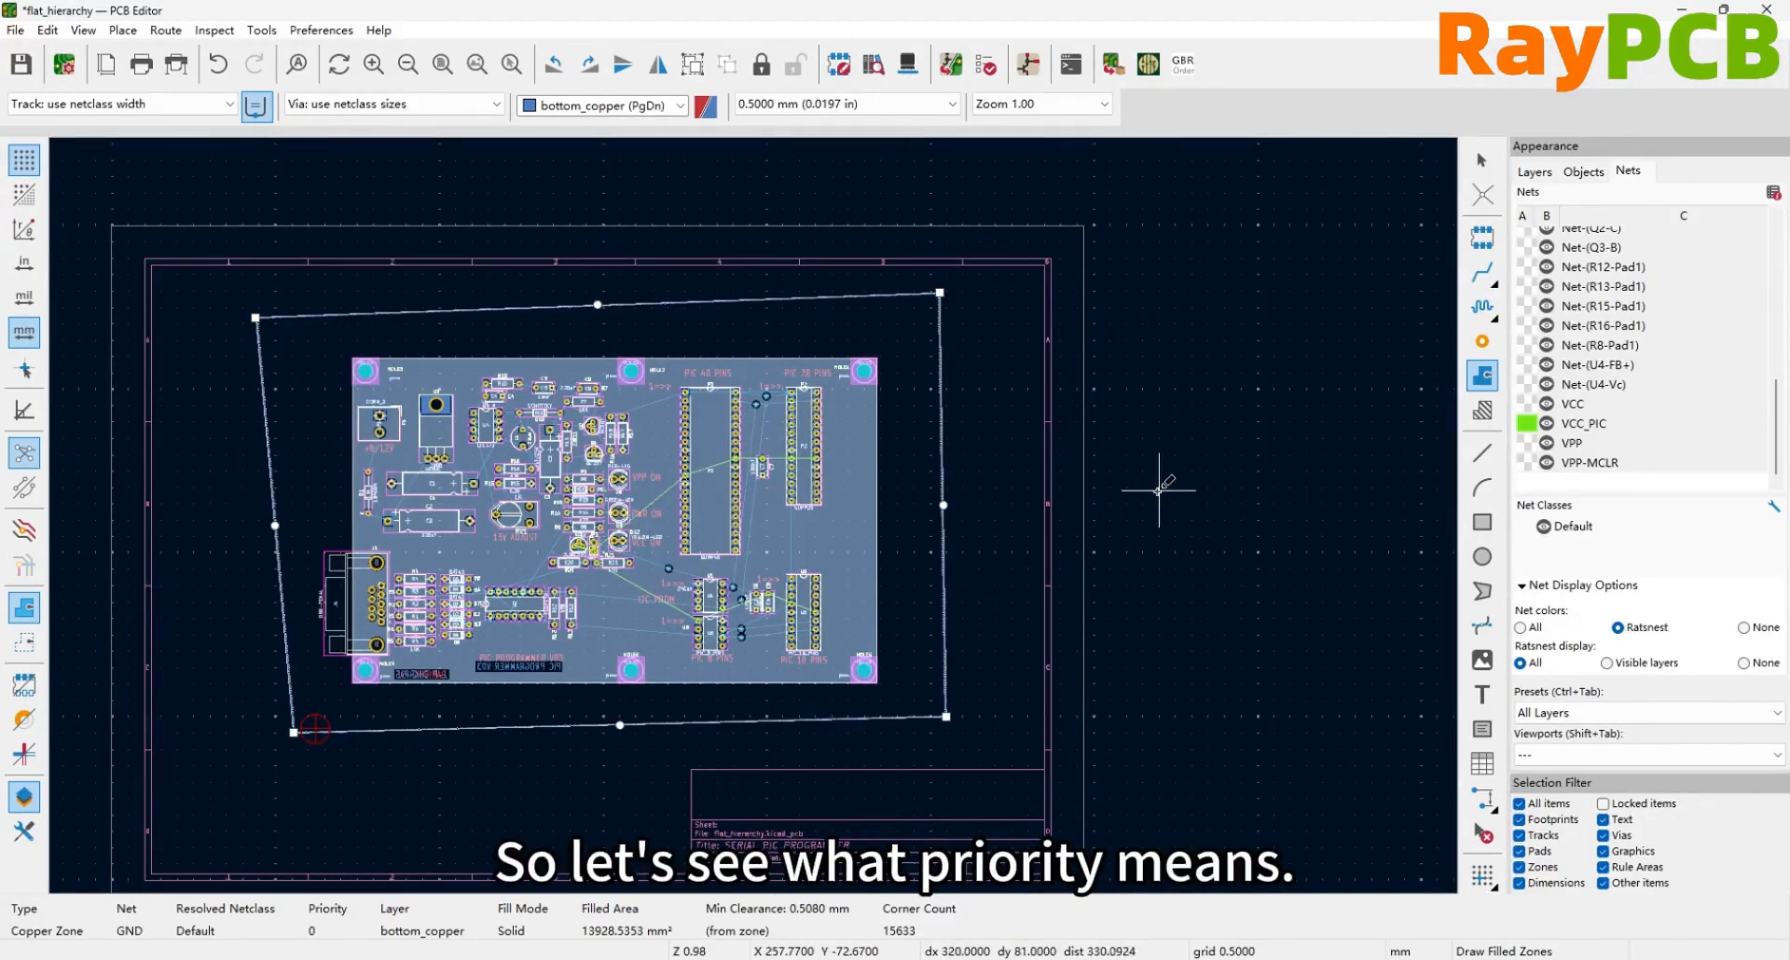
click(1534, 172)
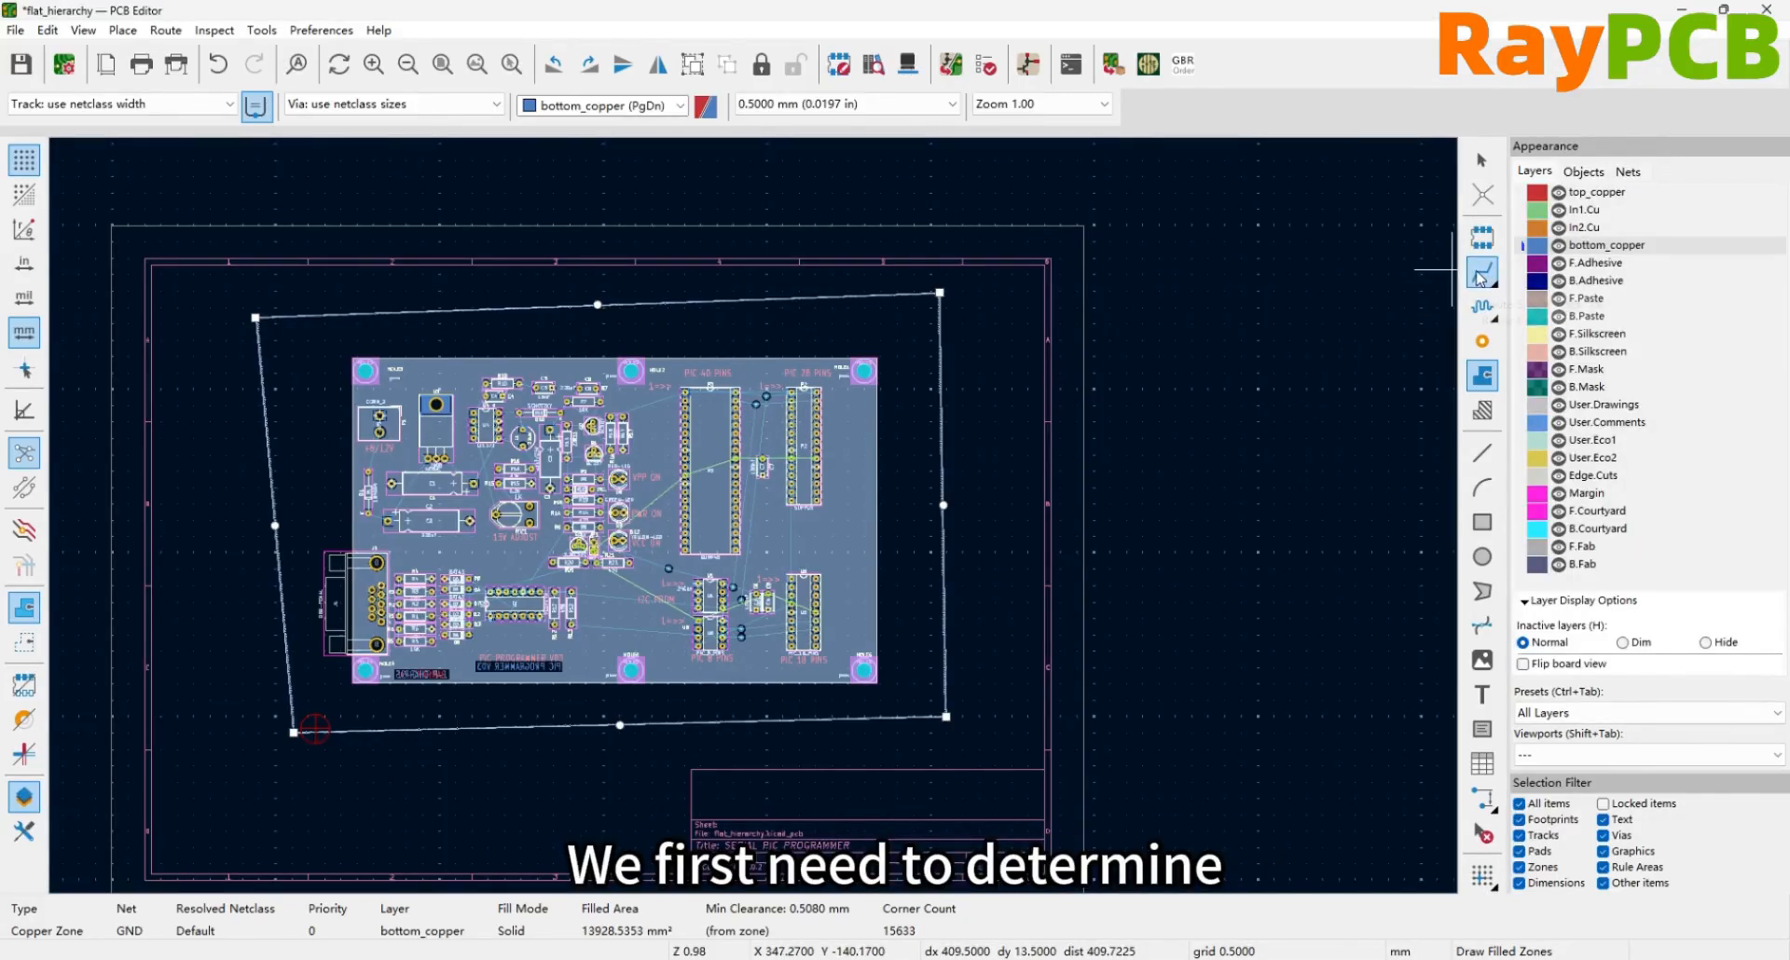
Highlight the VCC net by starting a track from a diode's VCC pad, examine where its pads lie, and cancel the track
click(1481, 273)
scroll(721, 532, up, 3)
scroll(721, 532, up, 2)
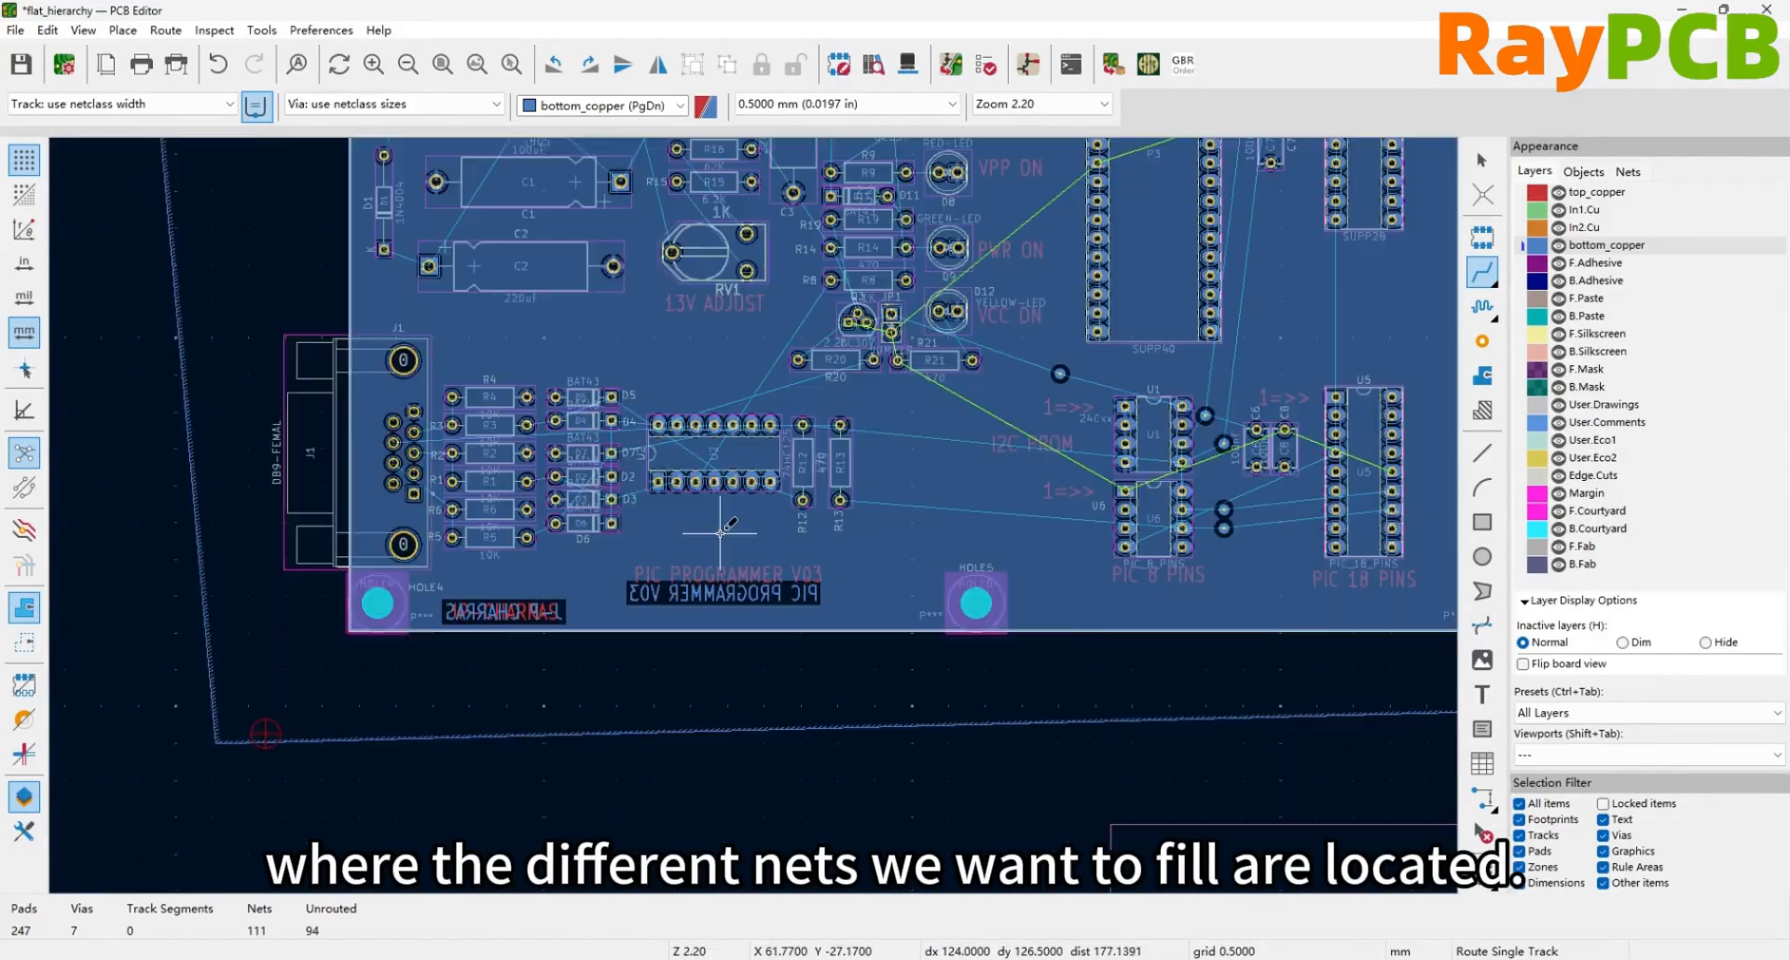
scroll(721, 533, up, 3)
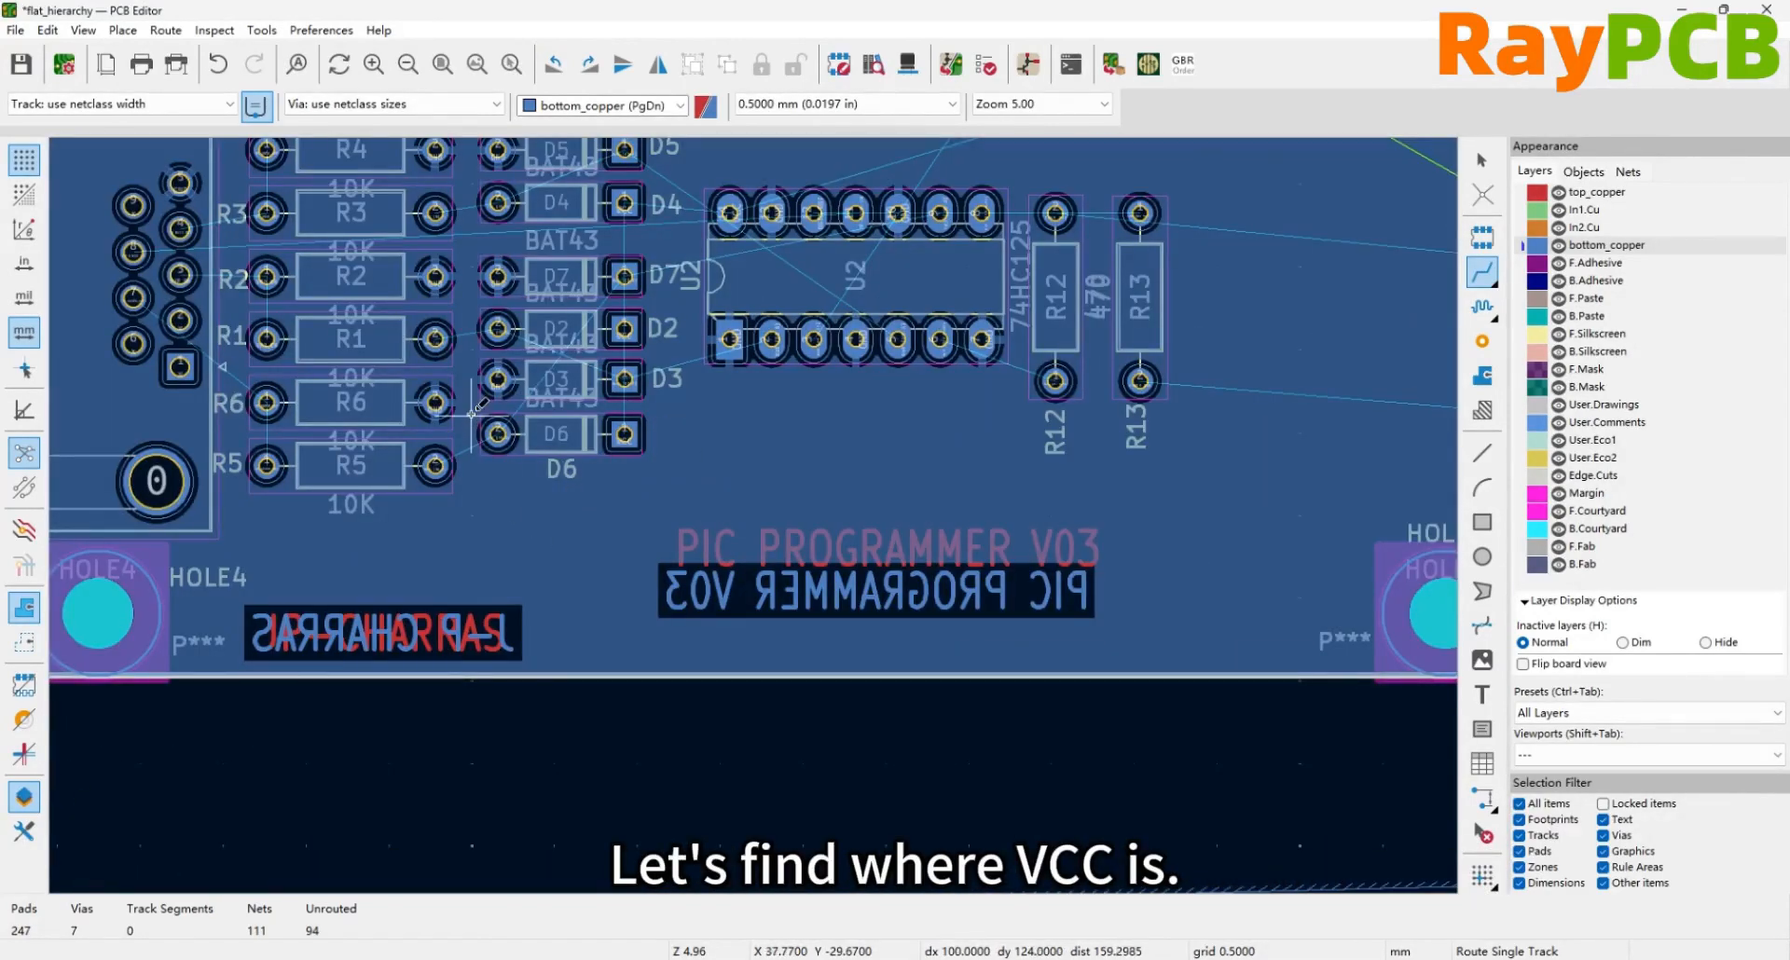
scroll(756, 516, up, 5)
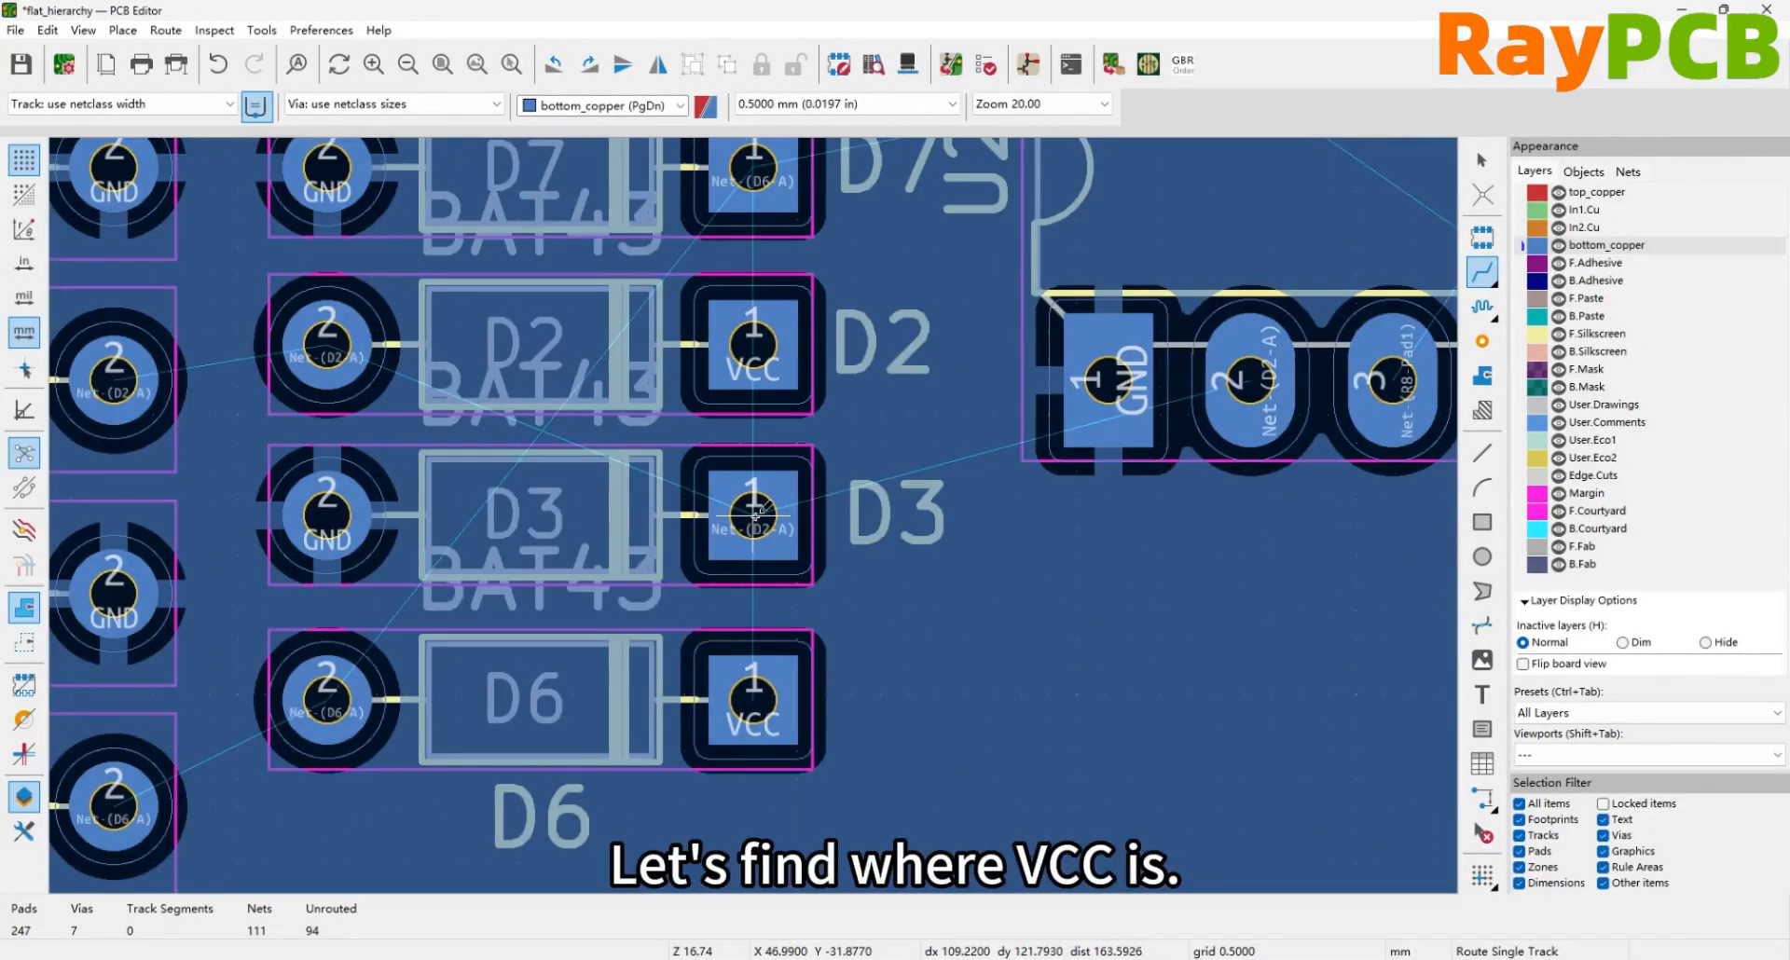
click(756, 515)
scroll(755, 516, down, 6)
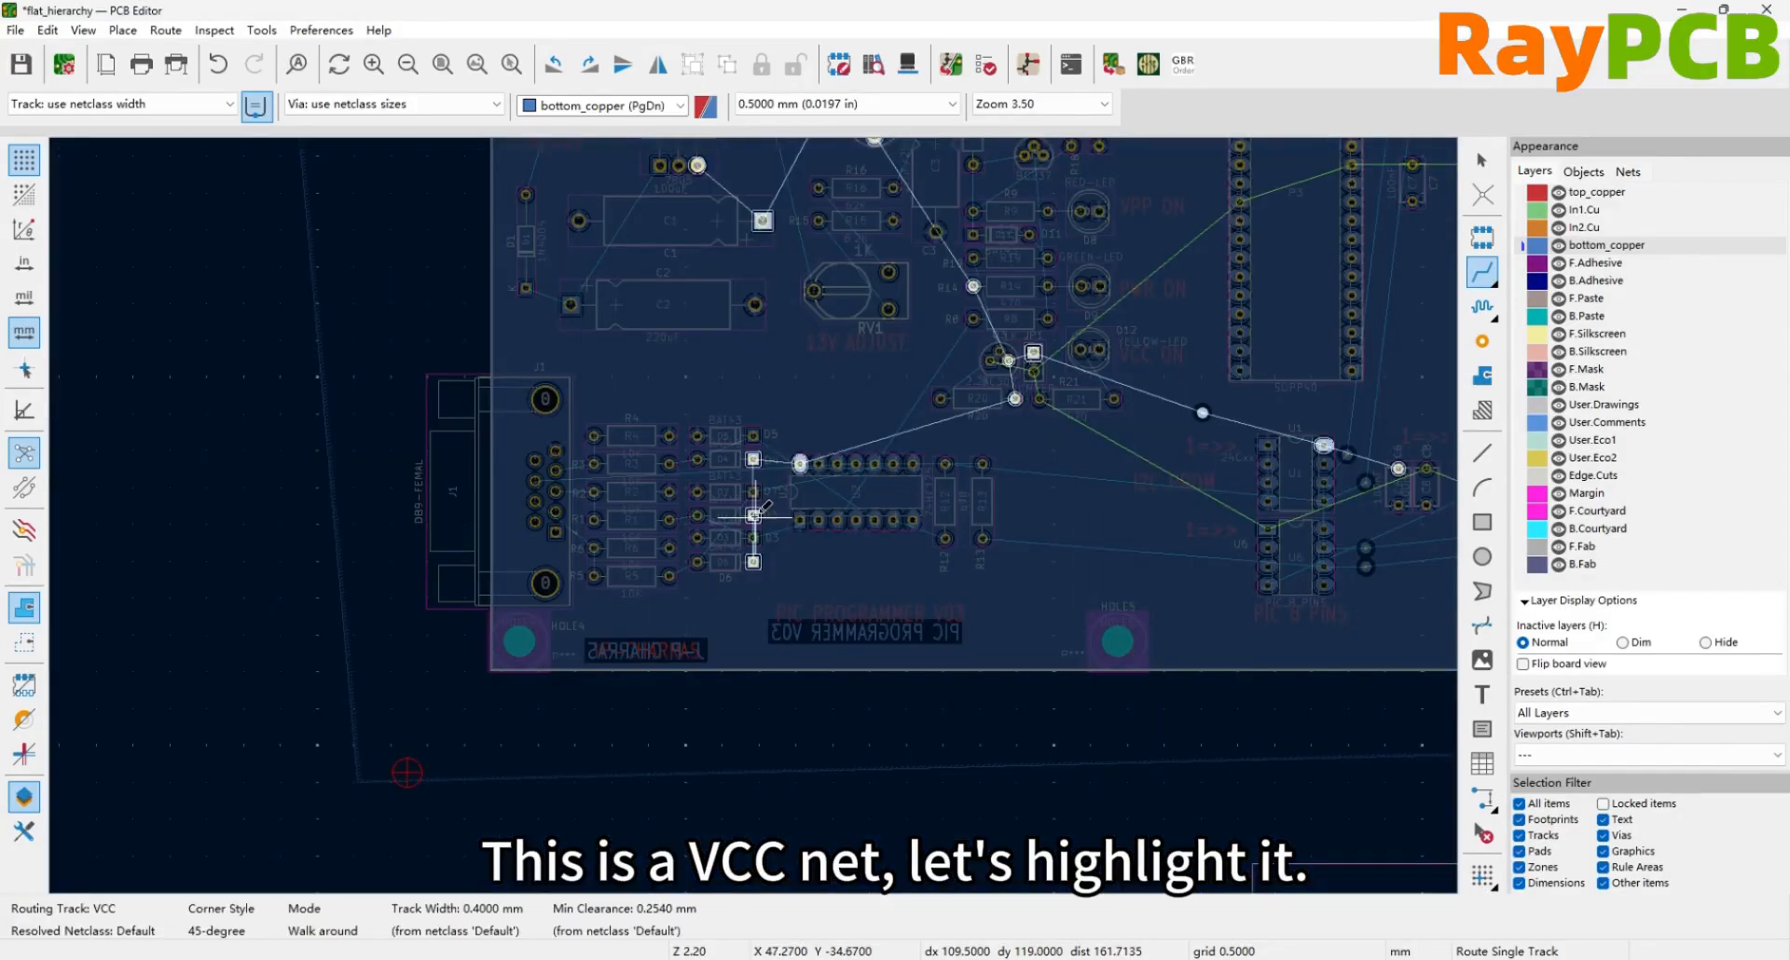
scroll(757, 513, down, 3)
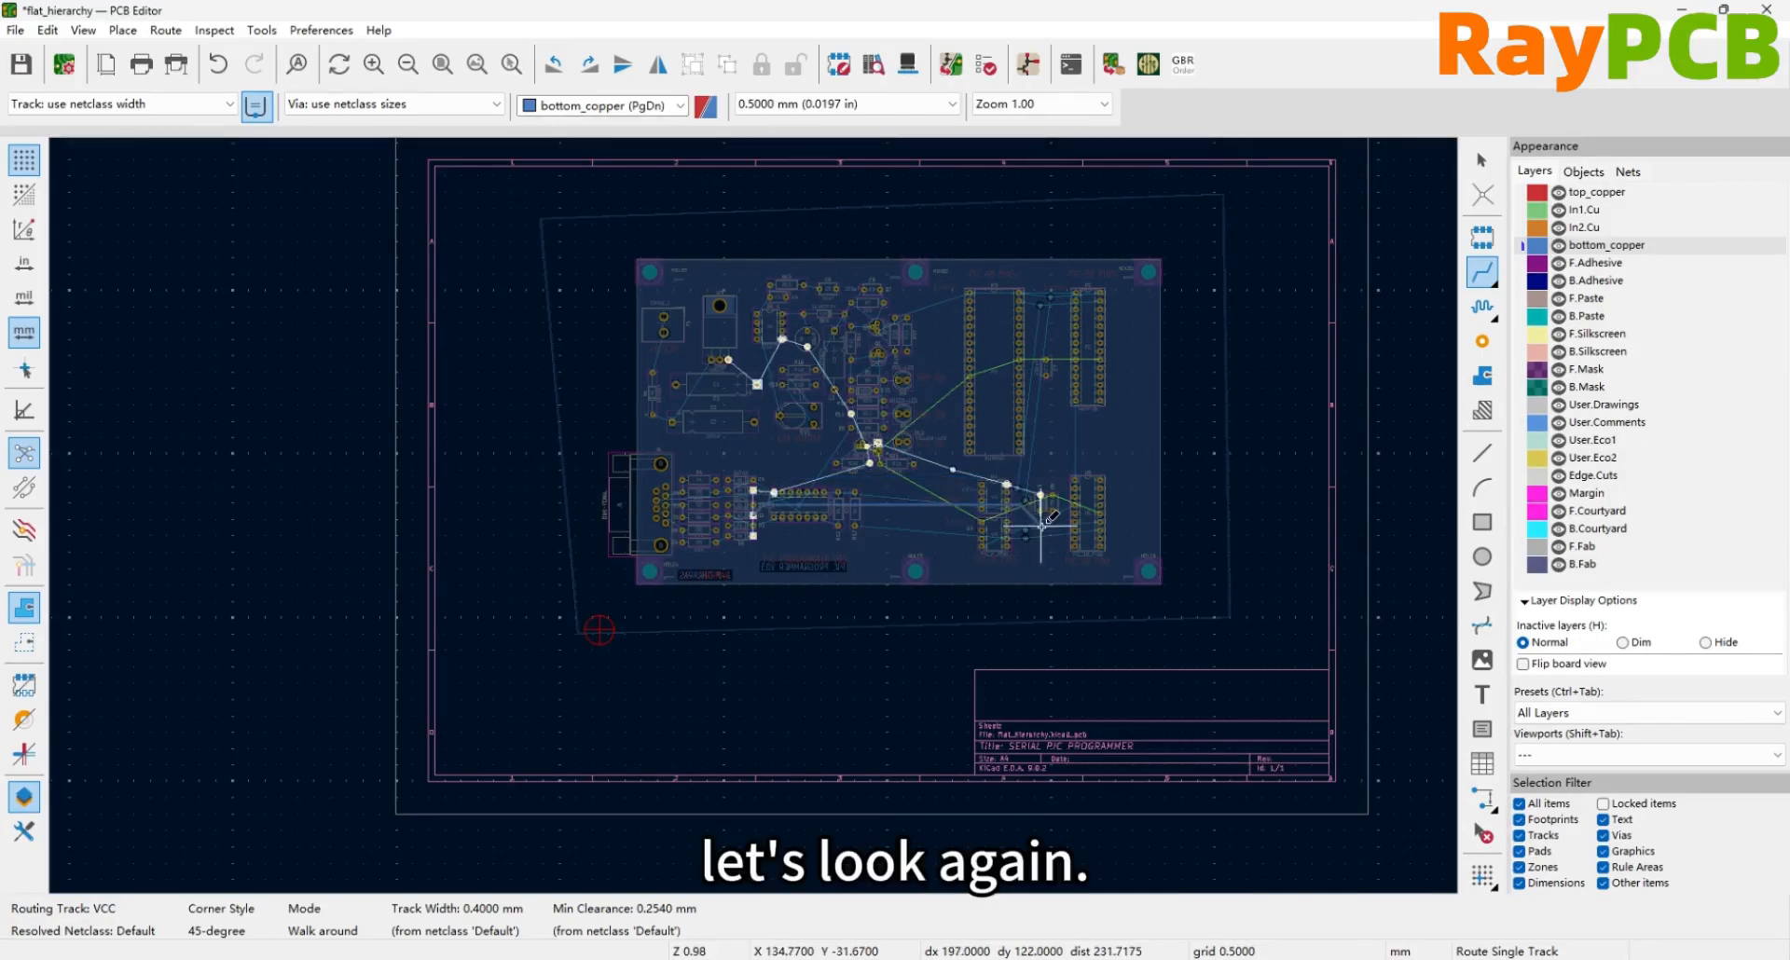
right_click(1046, 522)
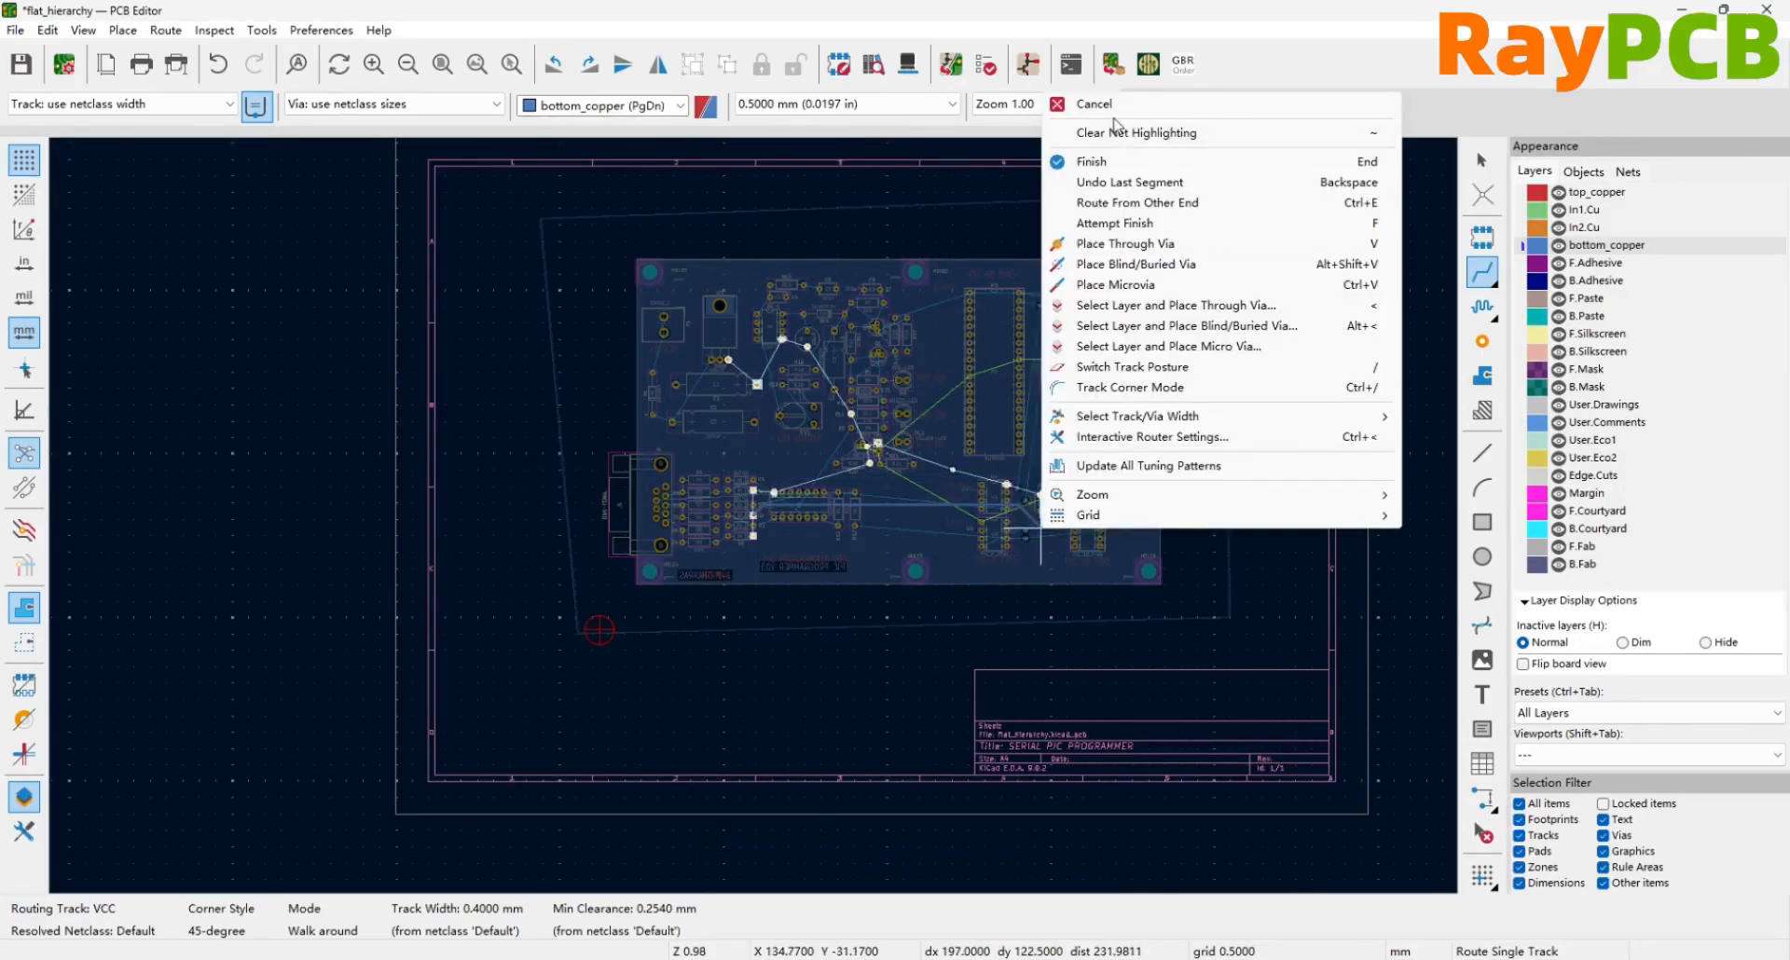
click(1096, 105)
Highlight the VCC_PIC net by starting a track from a pad of the 40-pin socket, examine its spread, and cancel the track
scroll(755, 514, up, 3)
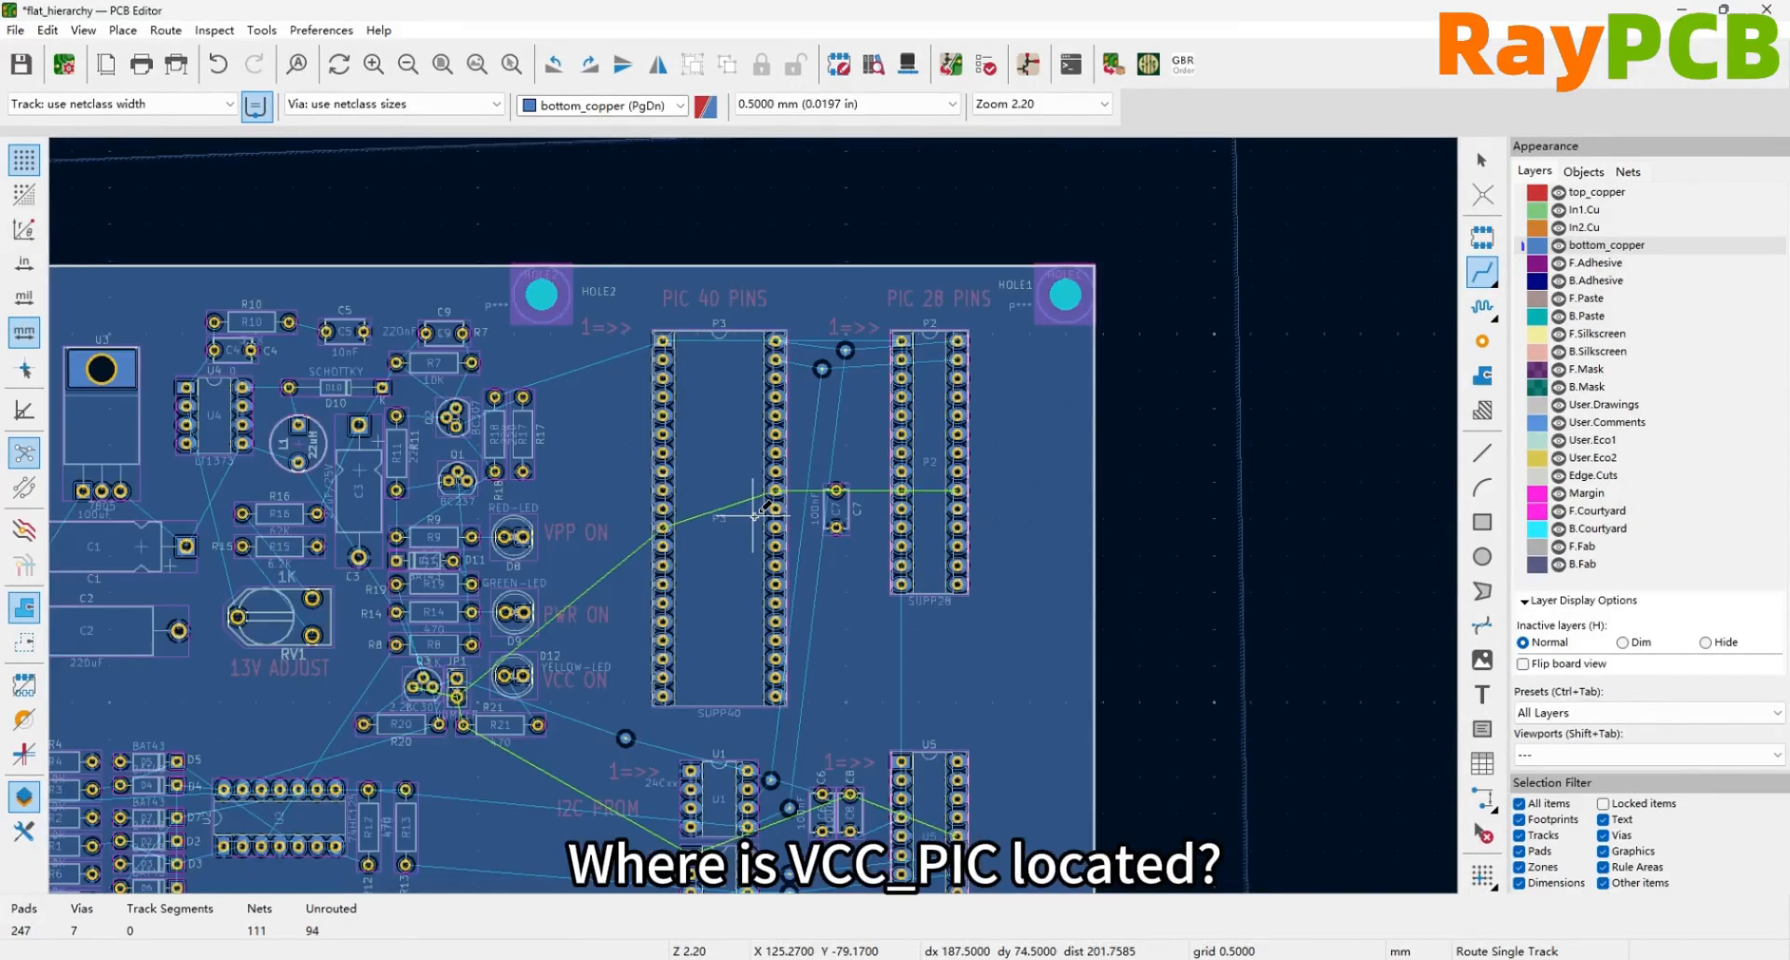
scroll(753, 515, up, 2)
click(741, 409)
scroll(741, 410, down, 5)
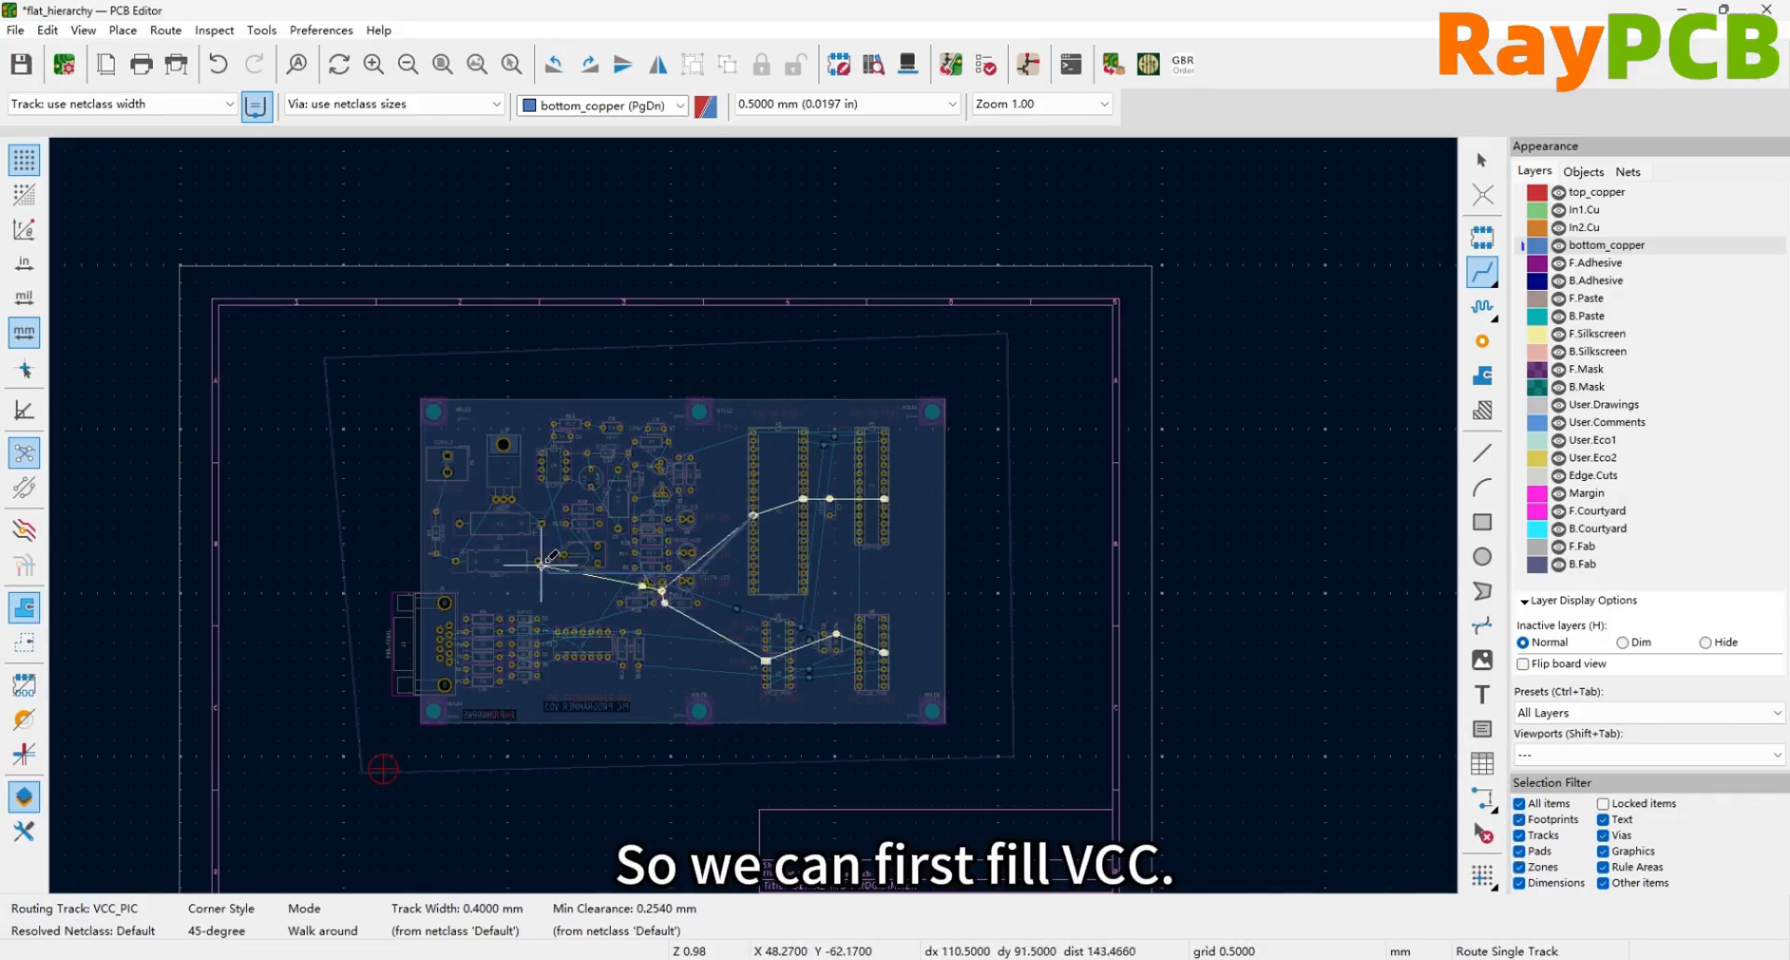
right_click(659, 601)
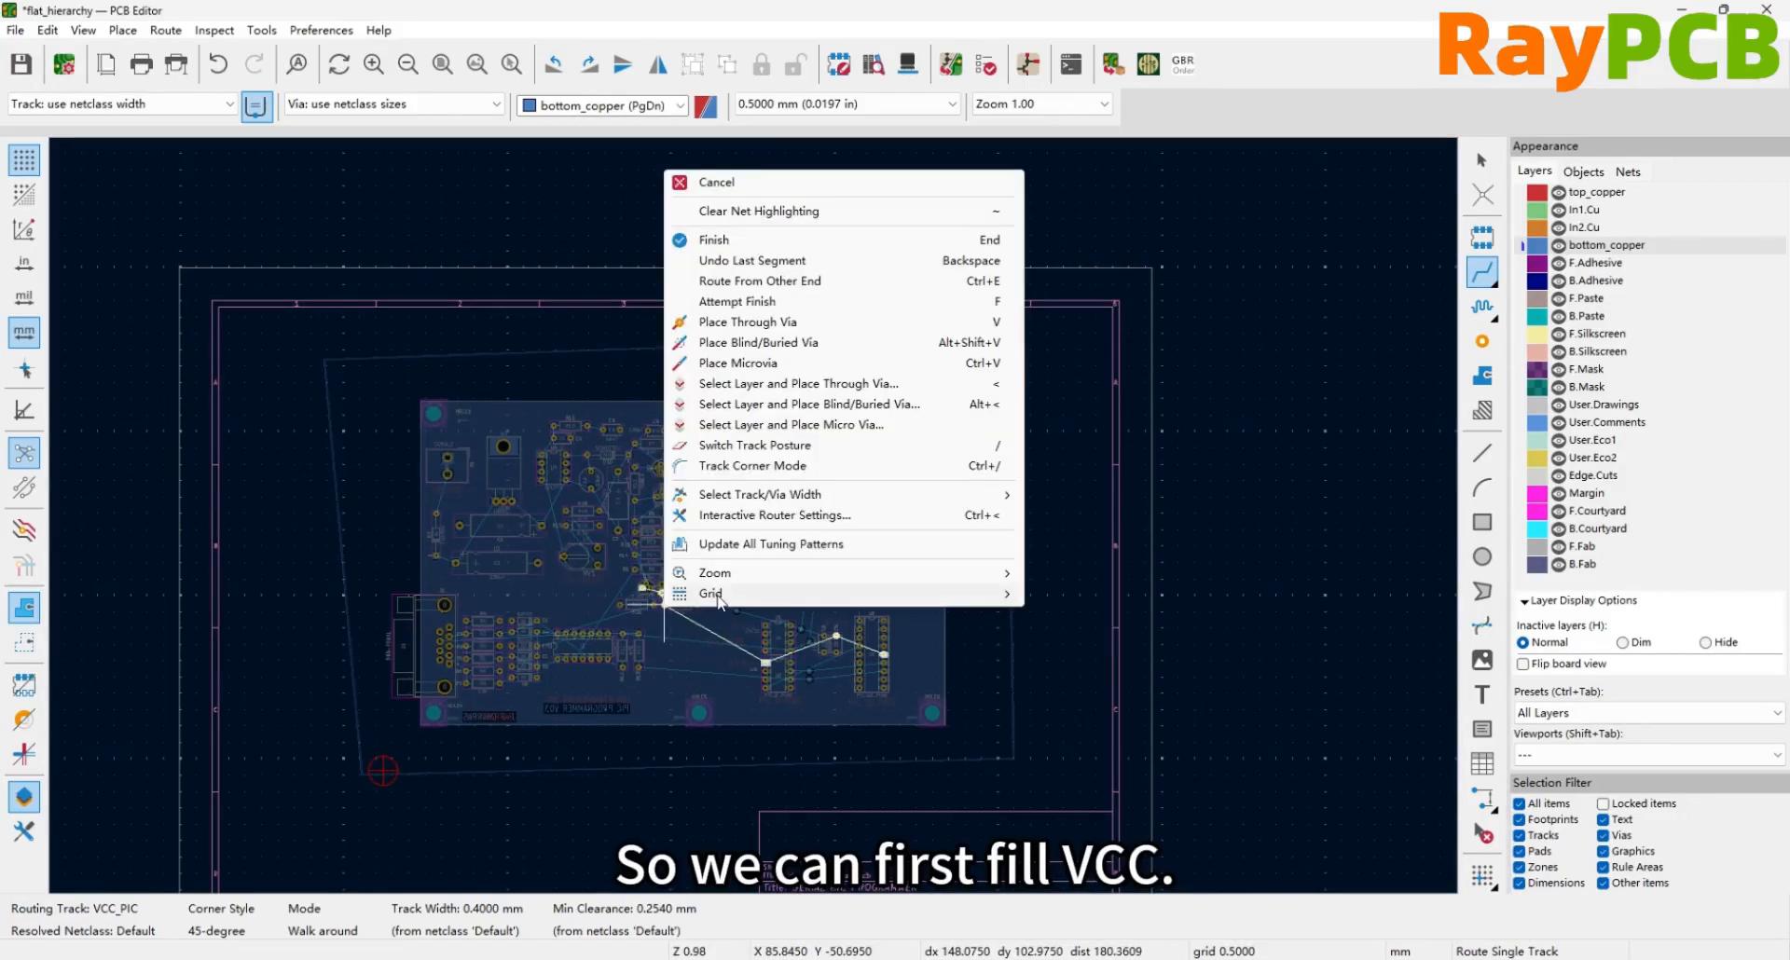
click(690, 68)
Start a filled zone at the board's upper-left corner on In1.Cu only, assigned to VCC with priority level 0
click(1483, 374)
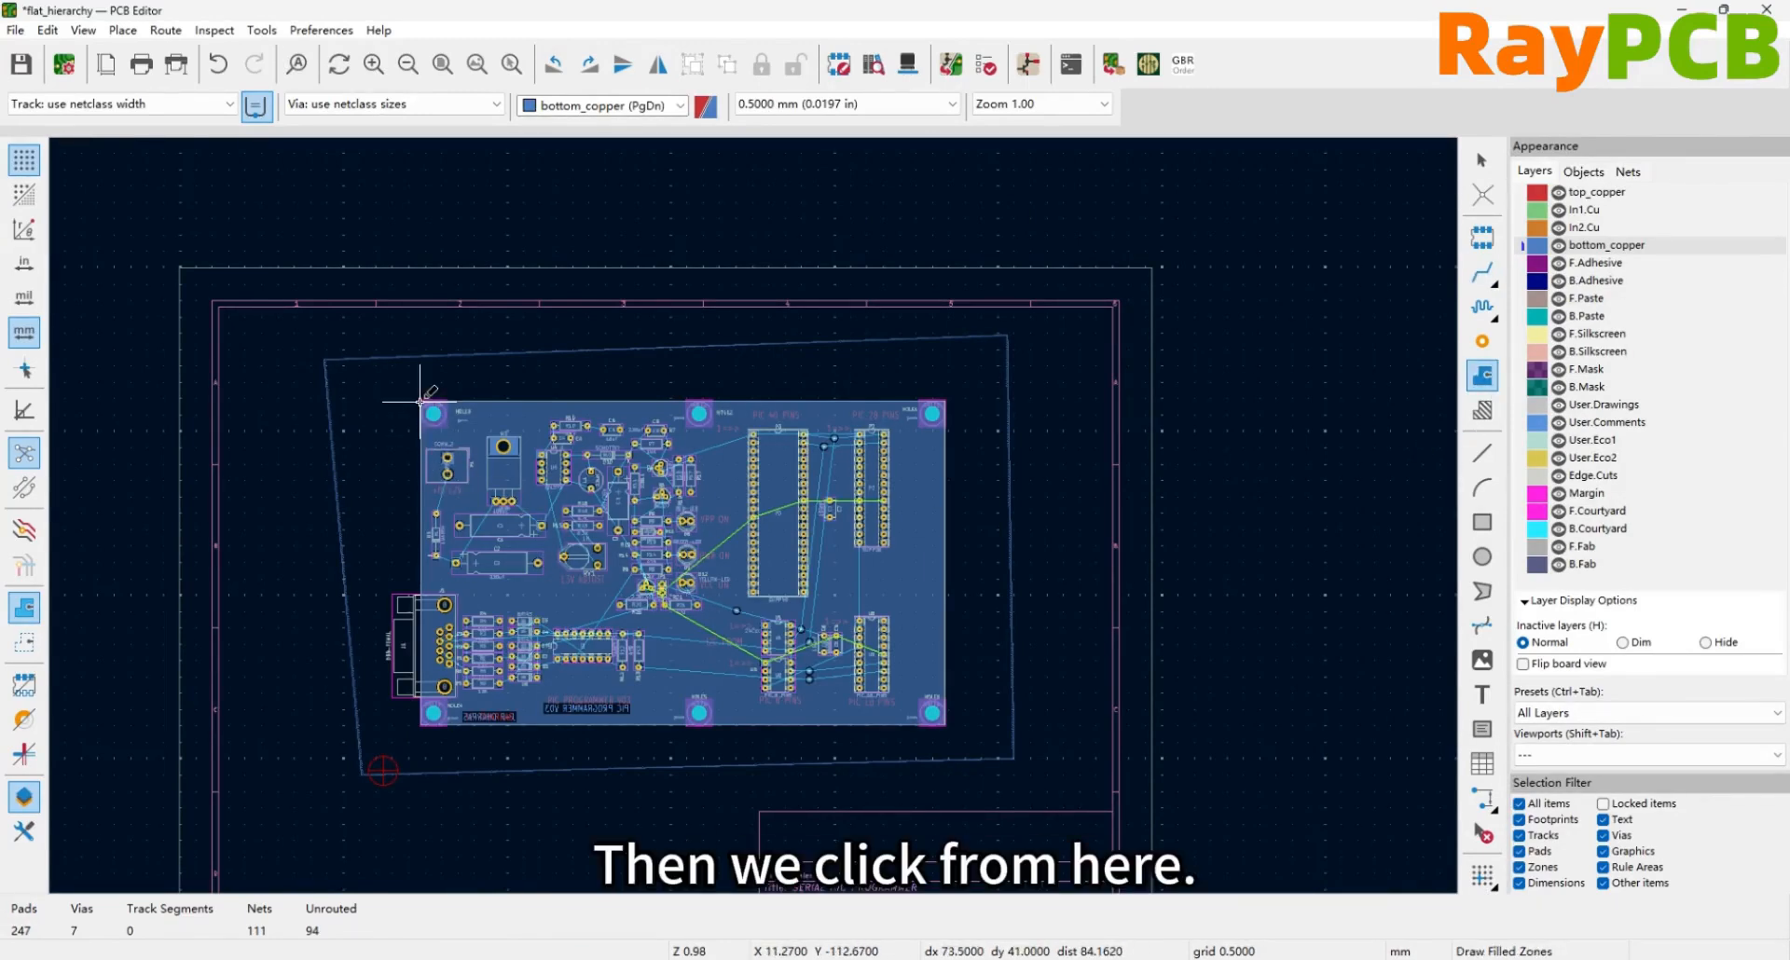
click(420, 402)
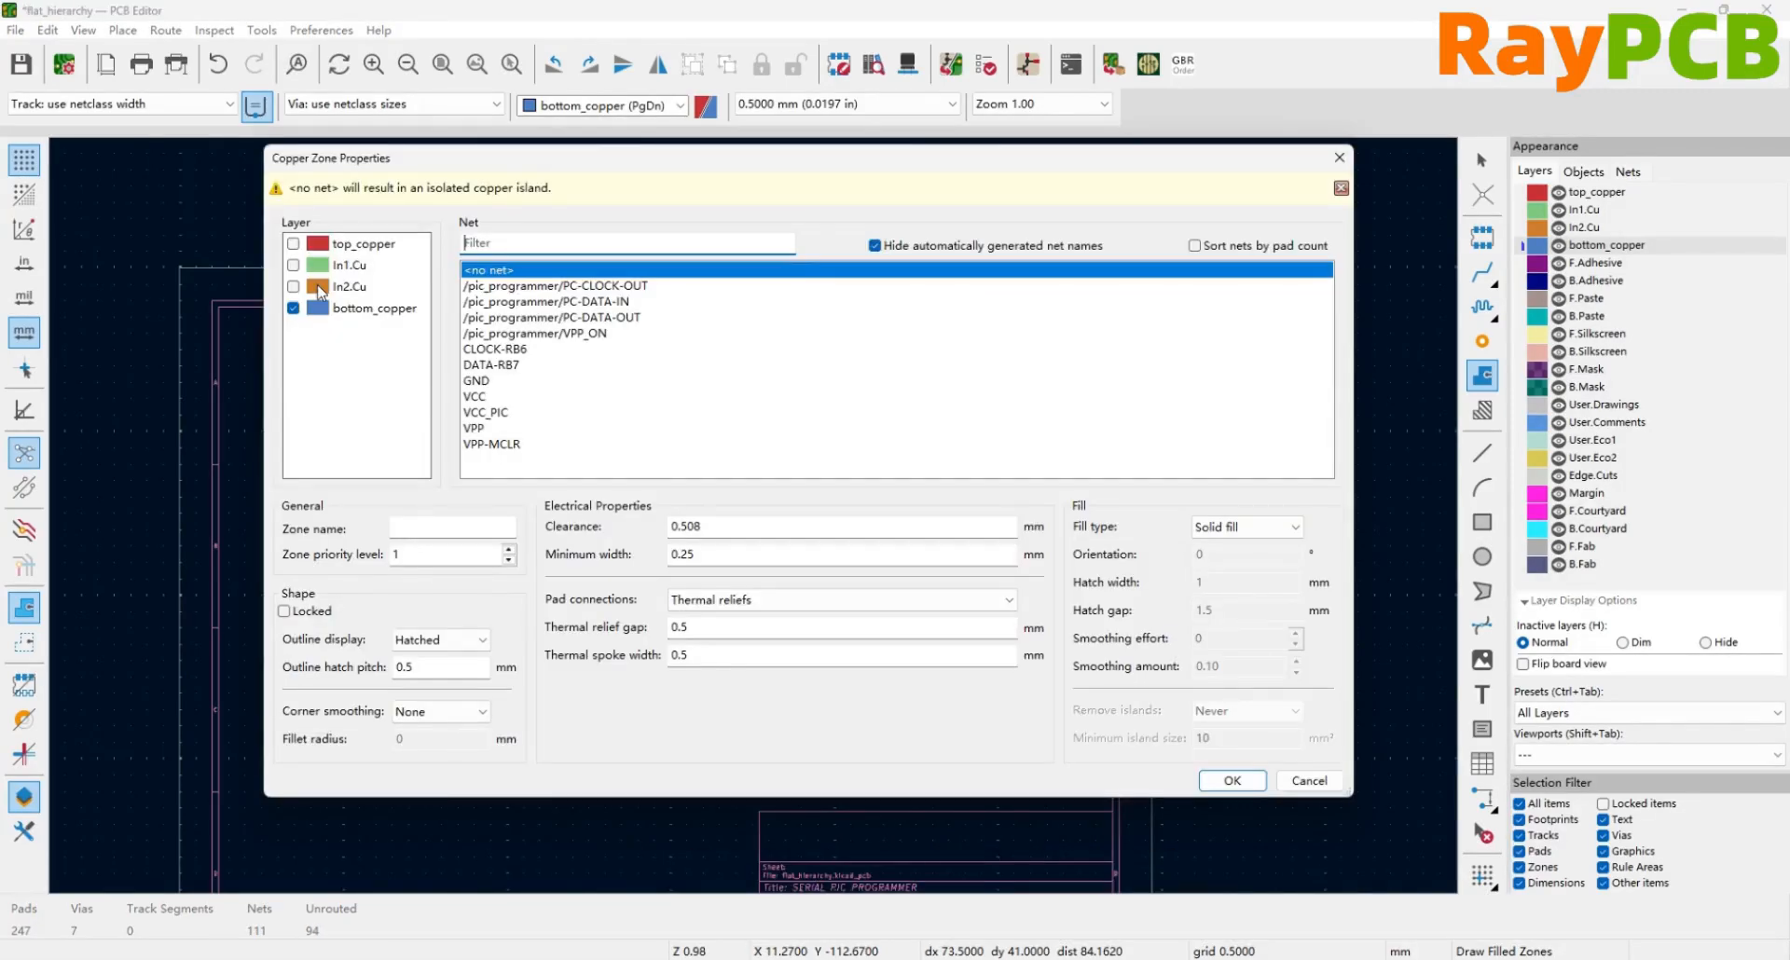
click(293, 265)
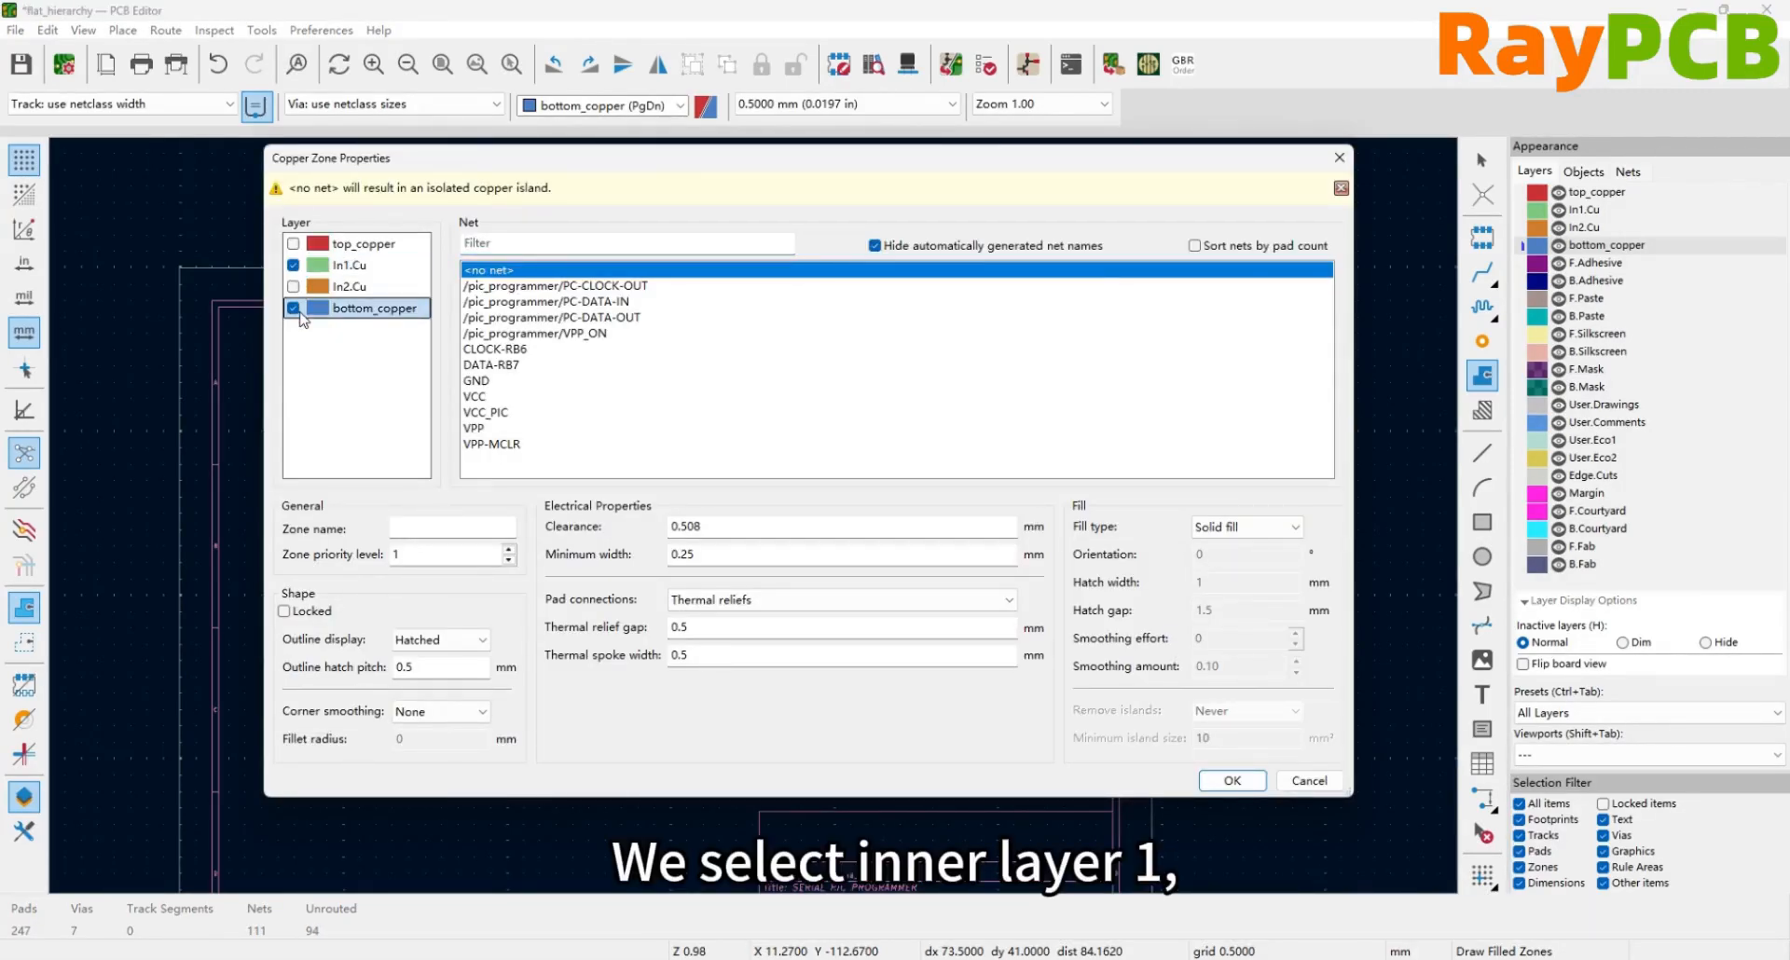
click(481, 399)
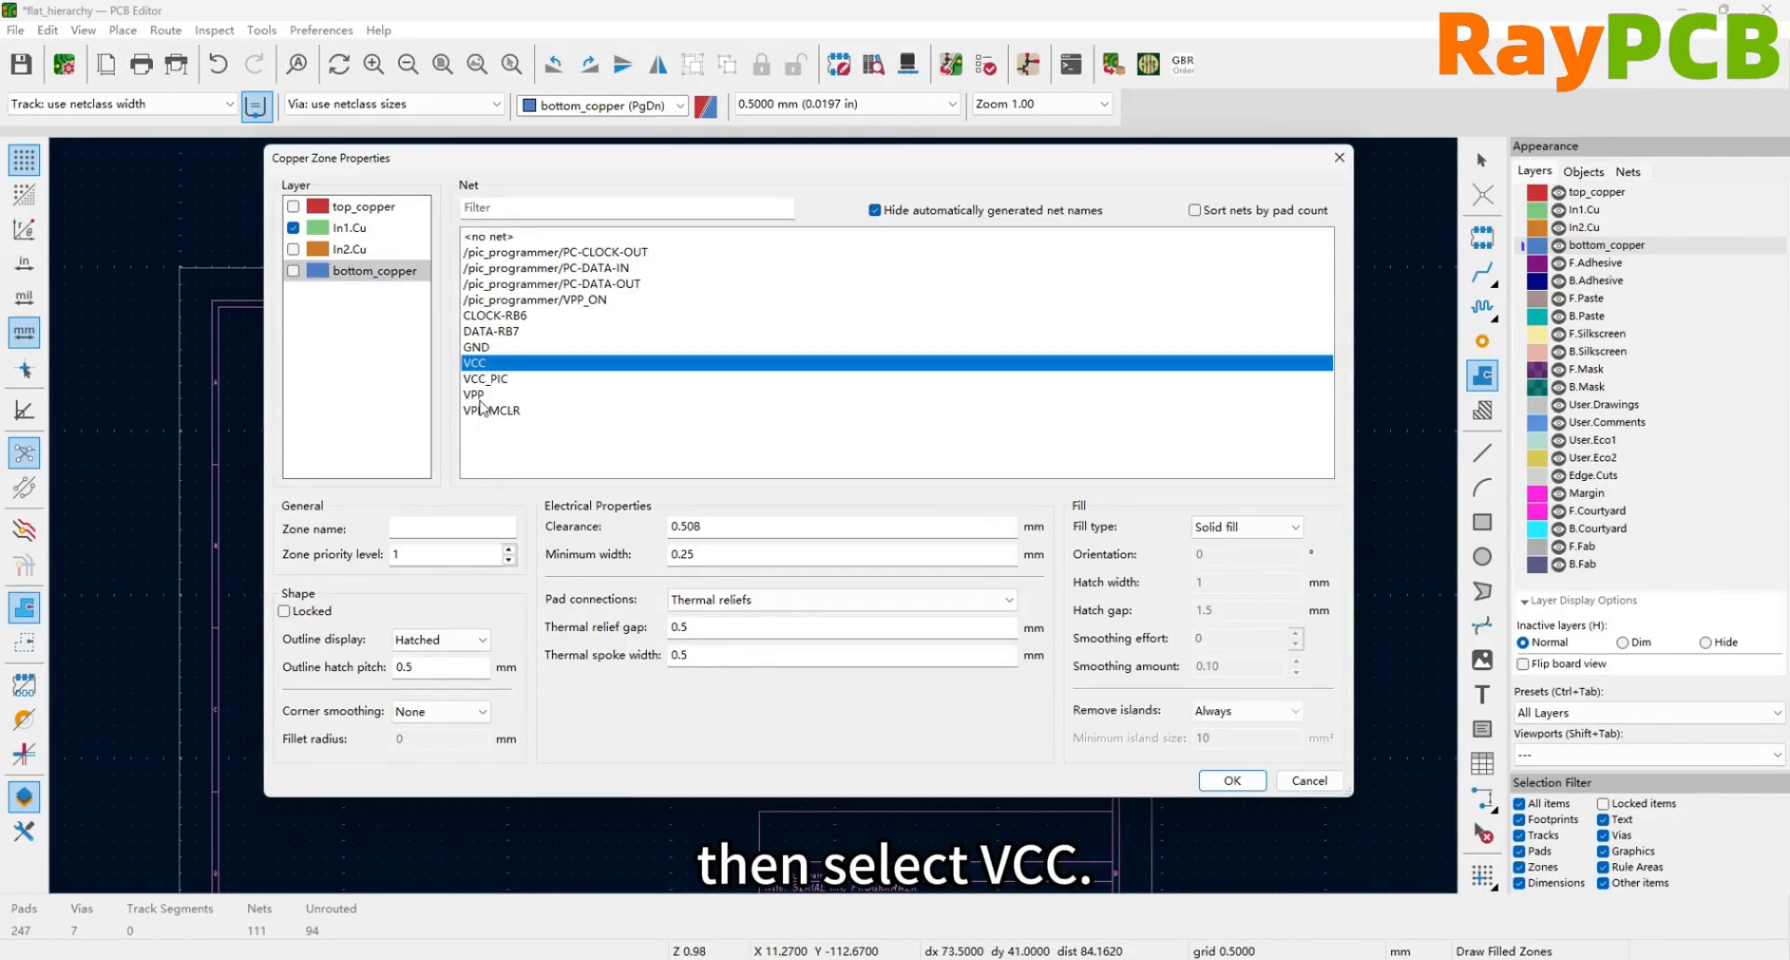
click(394, 556)
text(0)
click(1221, 783)
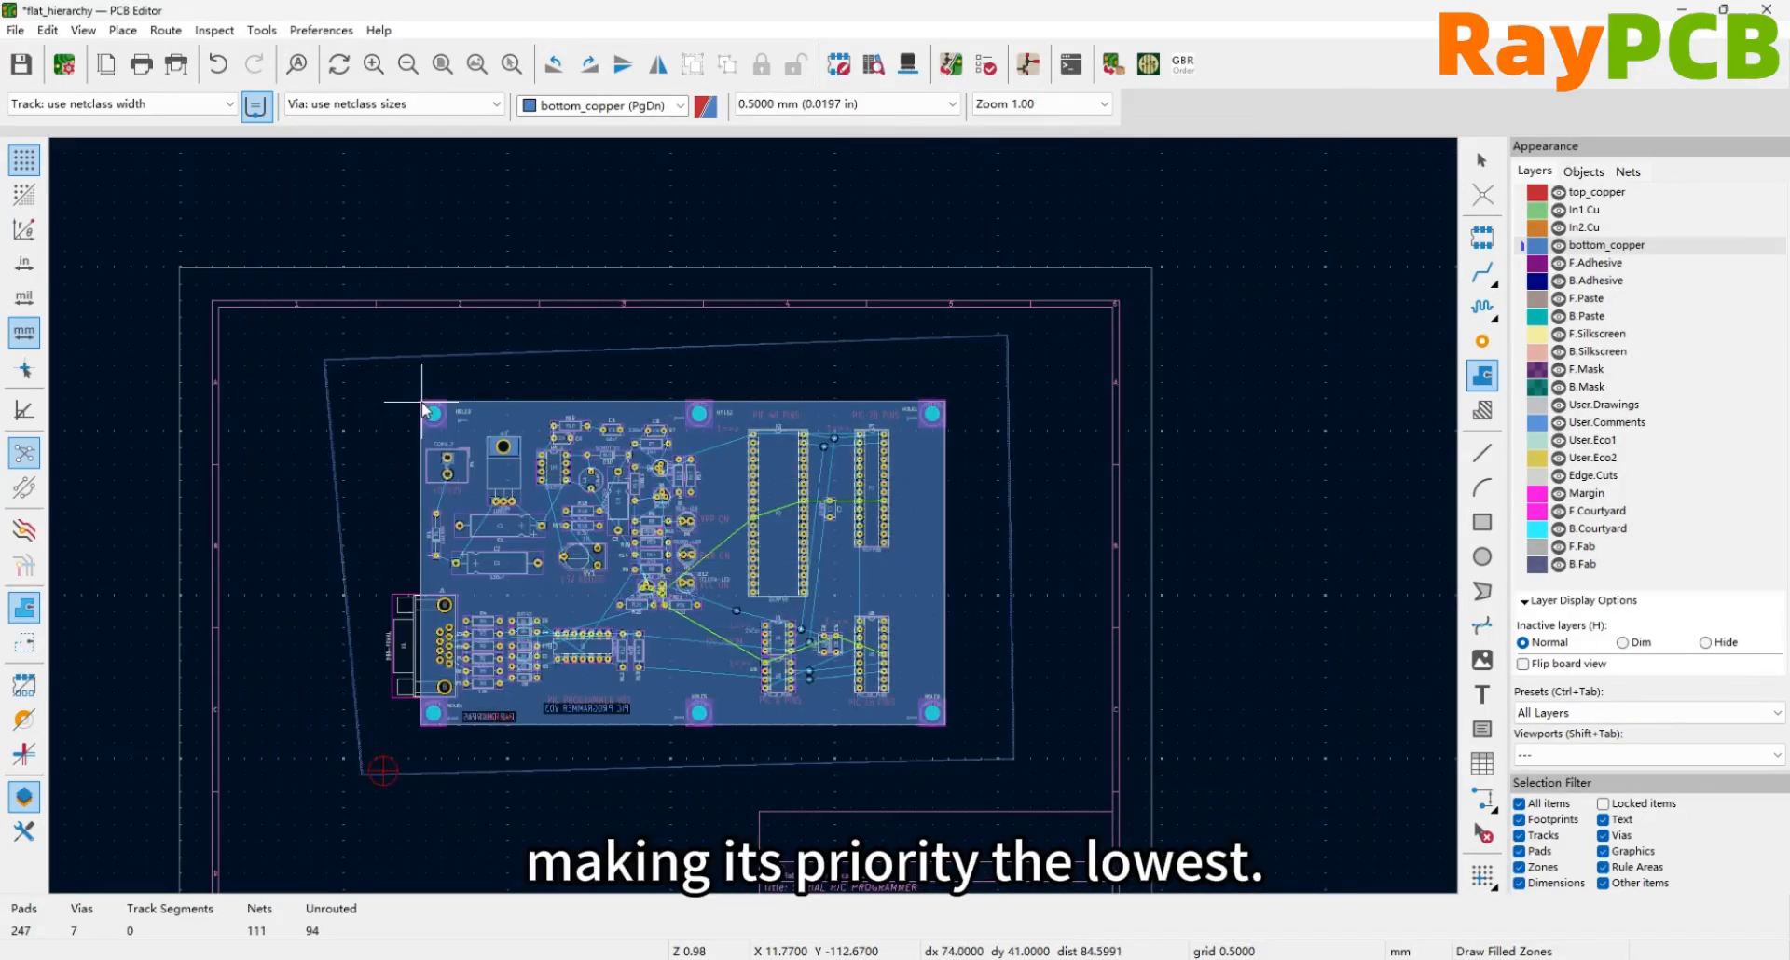
Outline the VCC zone over the left part of the board, with a narrow arm reaching the capacitors beside the 18-pin socket, and close it
click(697, 403)
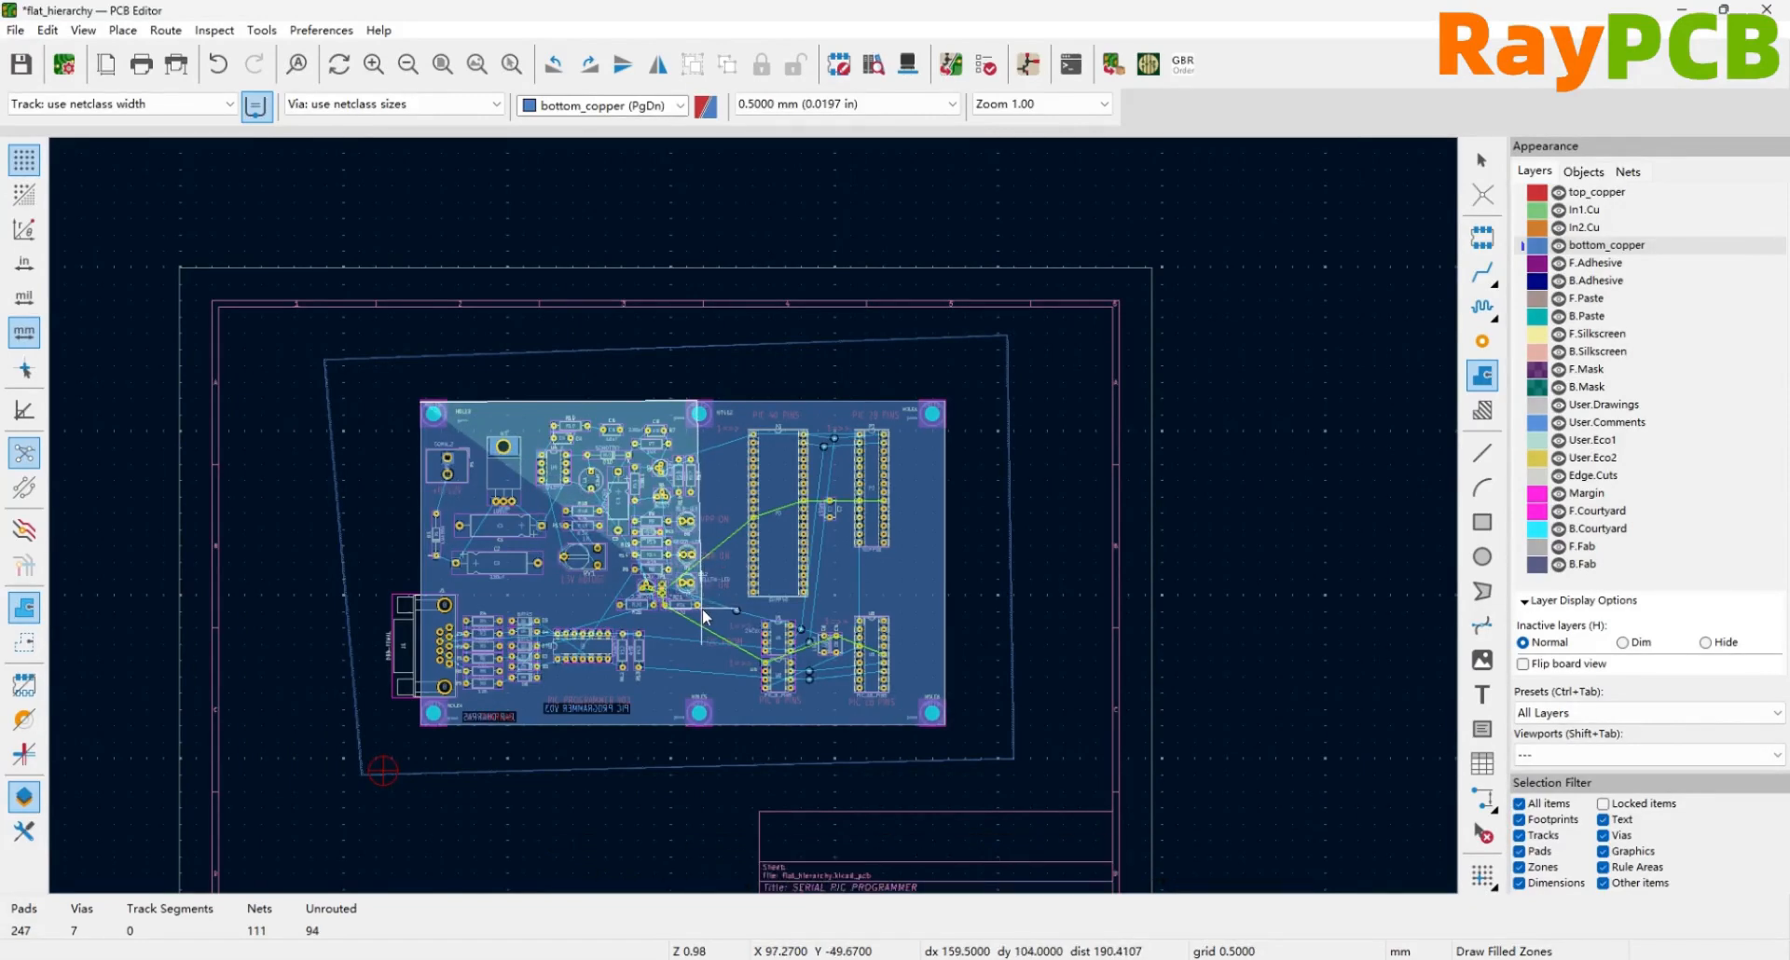
click(702, 618)
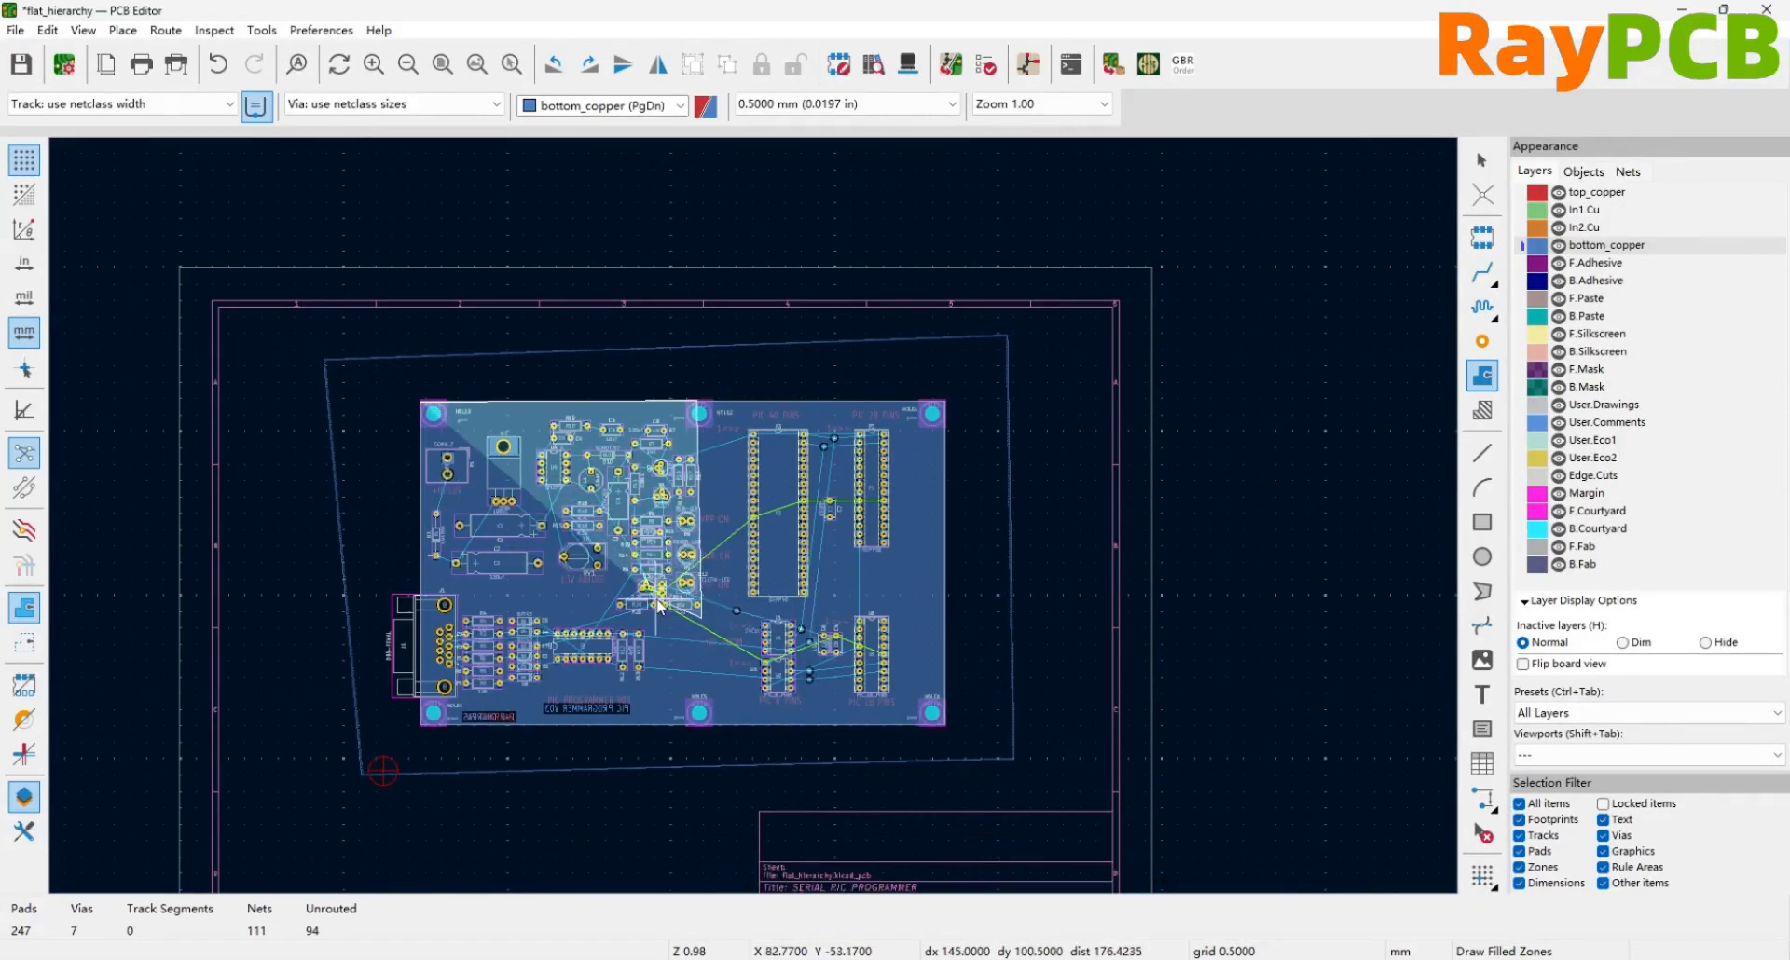
click(830, 653)
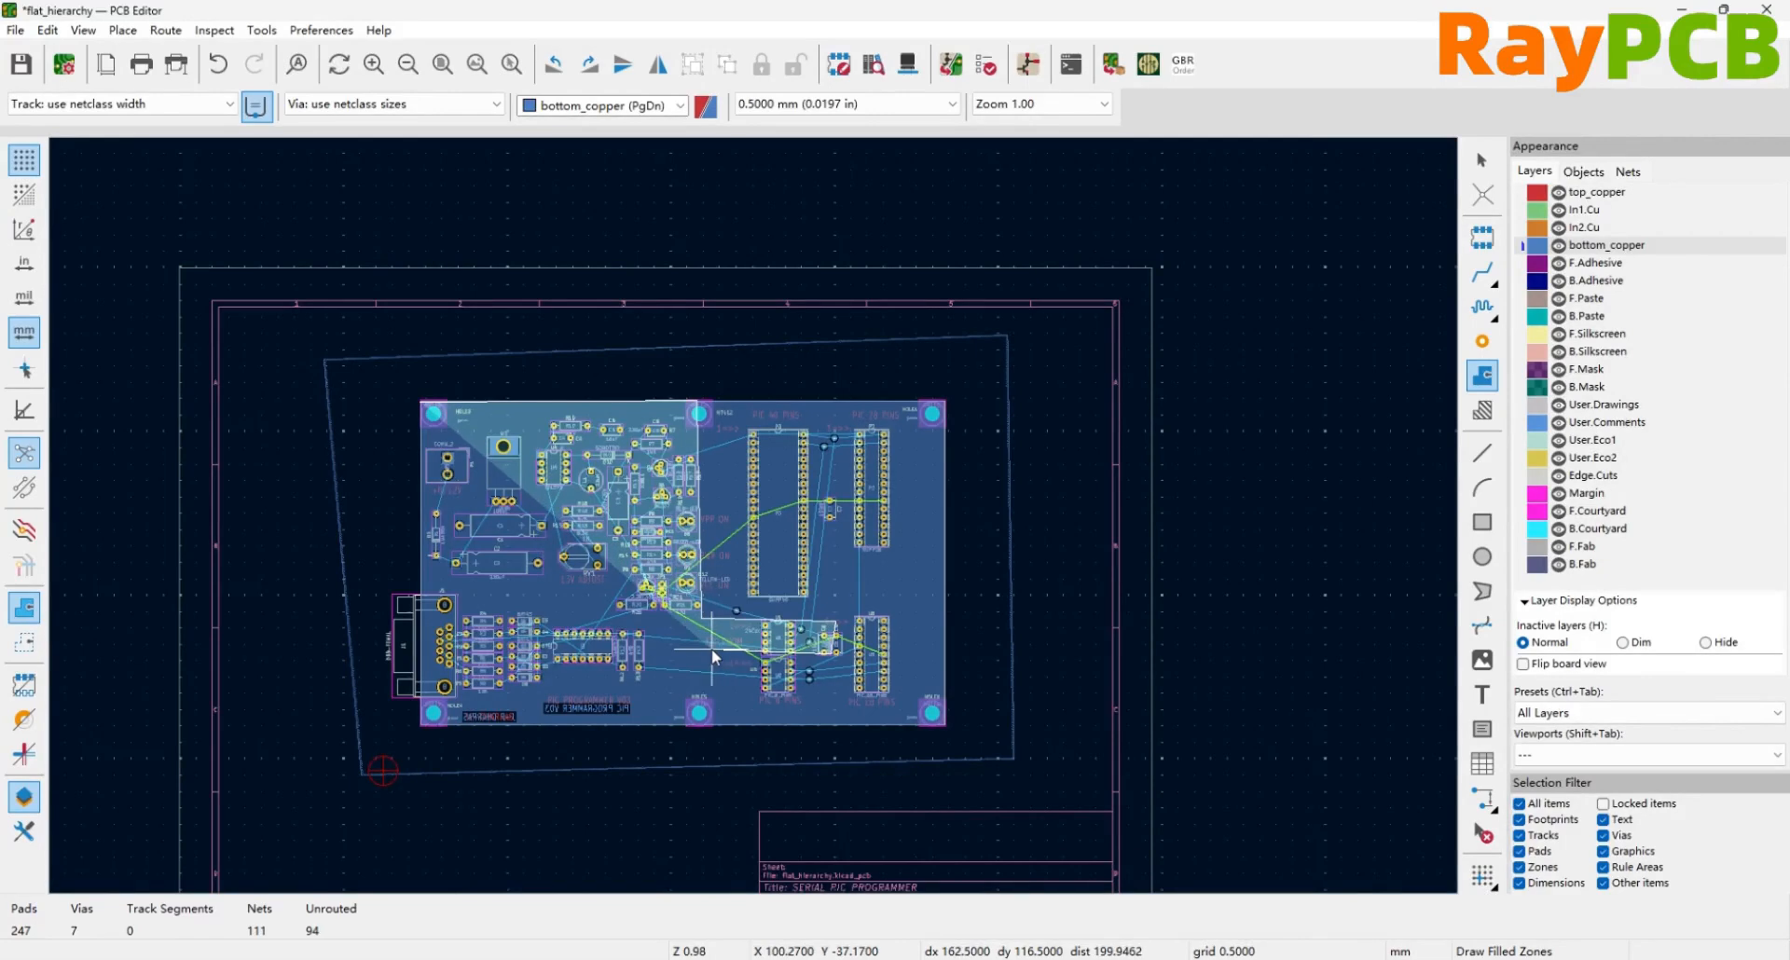
click(672, 641)
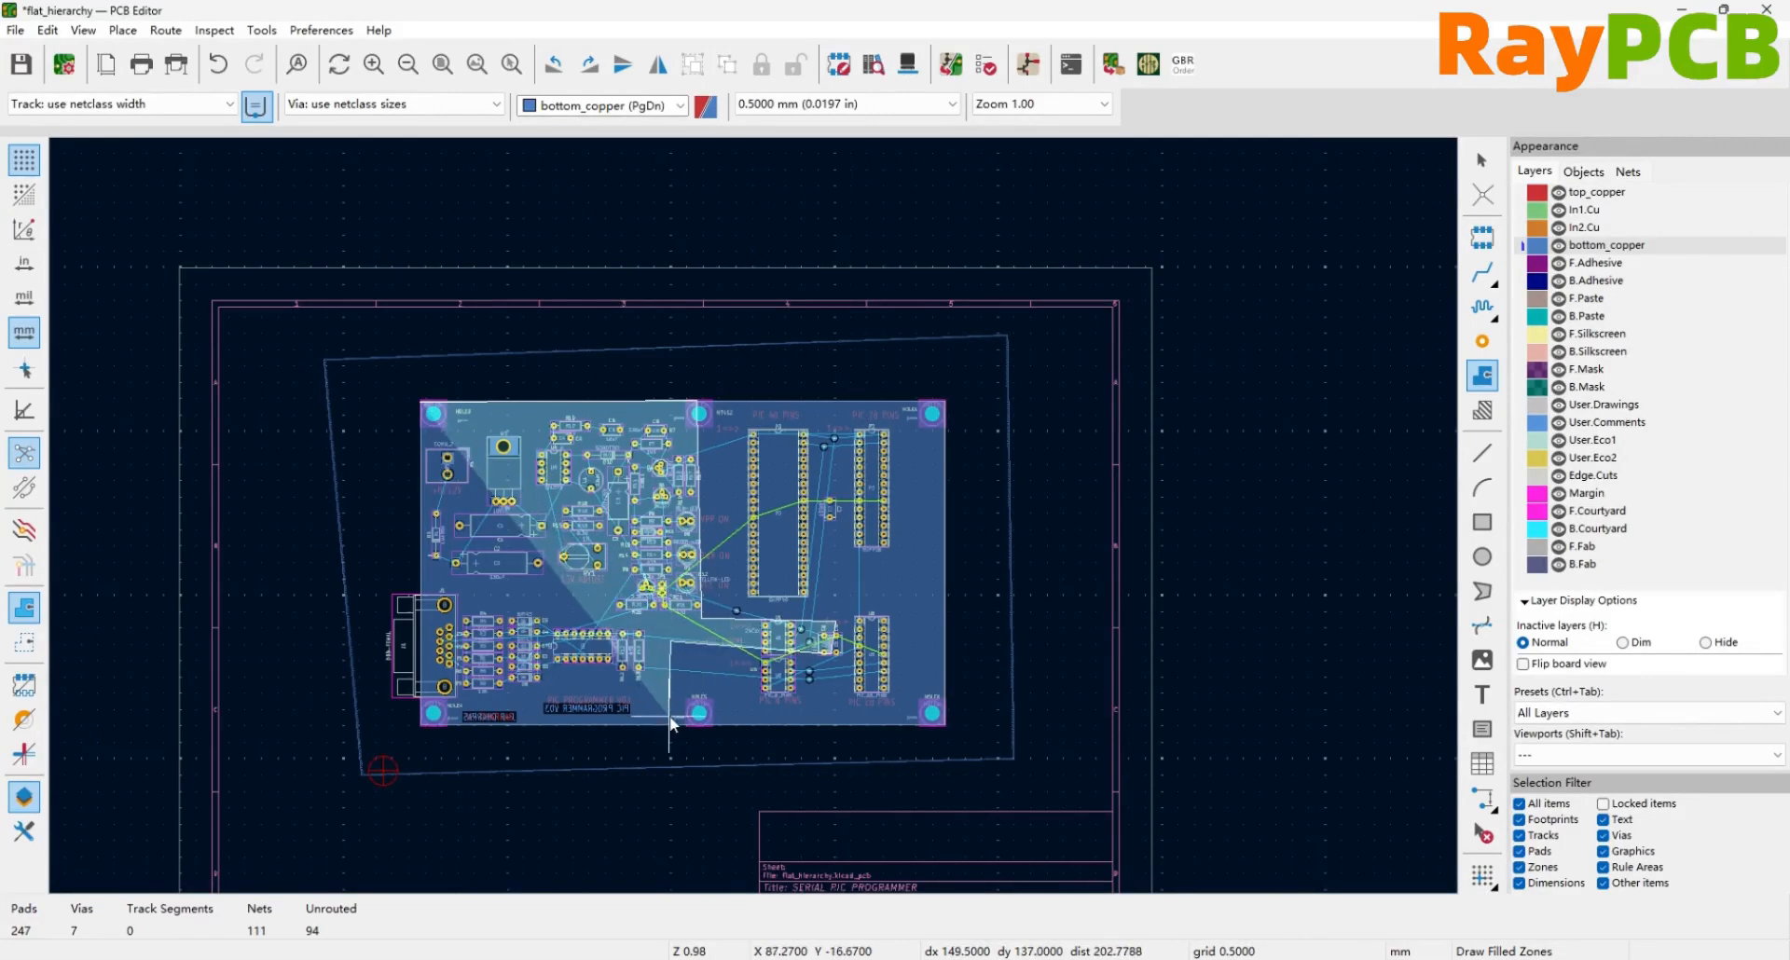
click(679, 731)
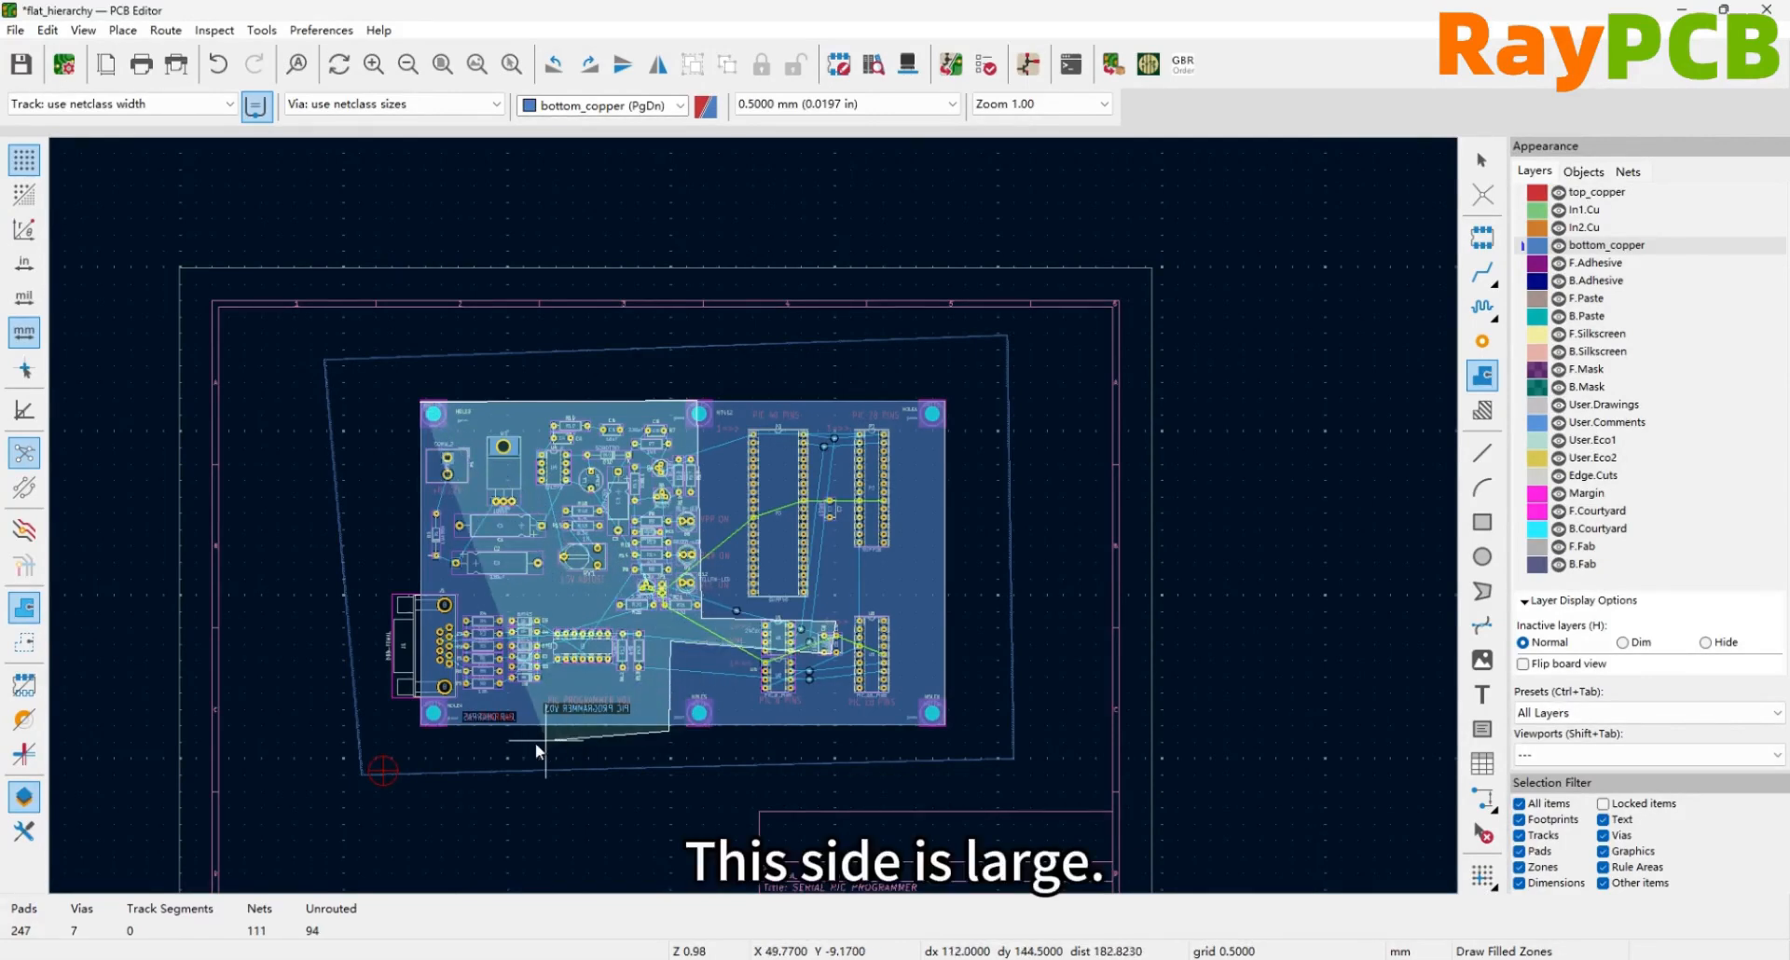
right_click(408, 747)
click(448, 786)
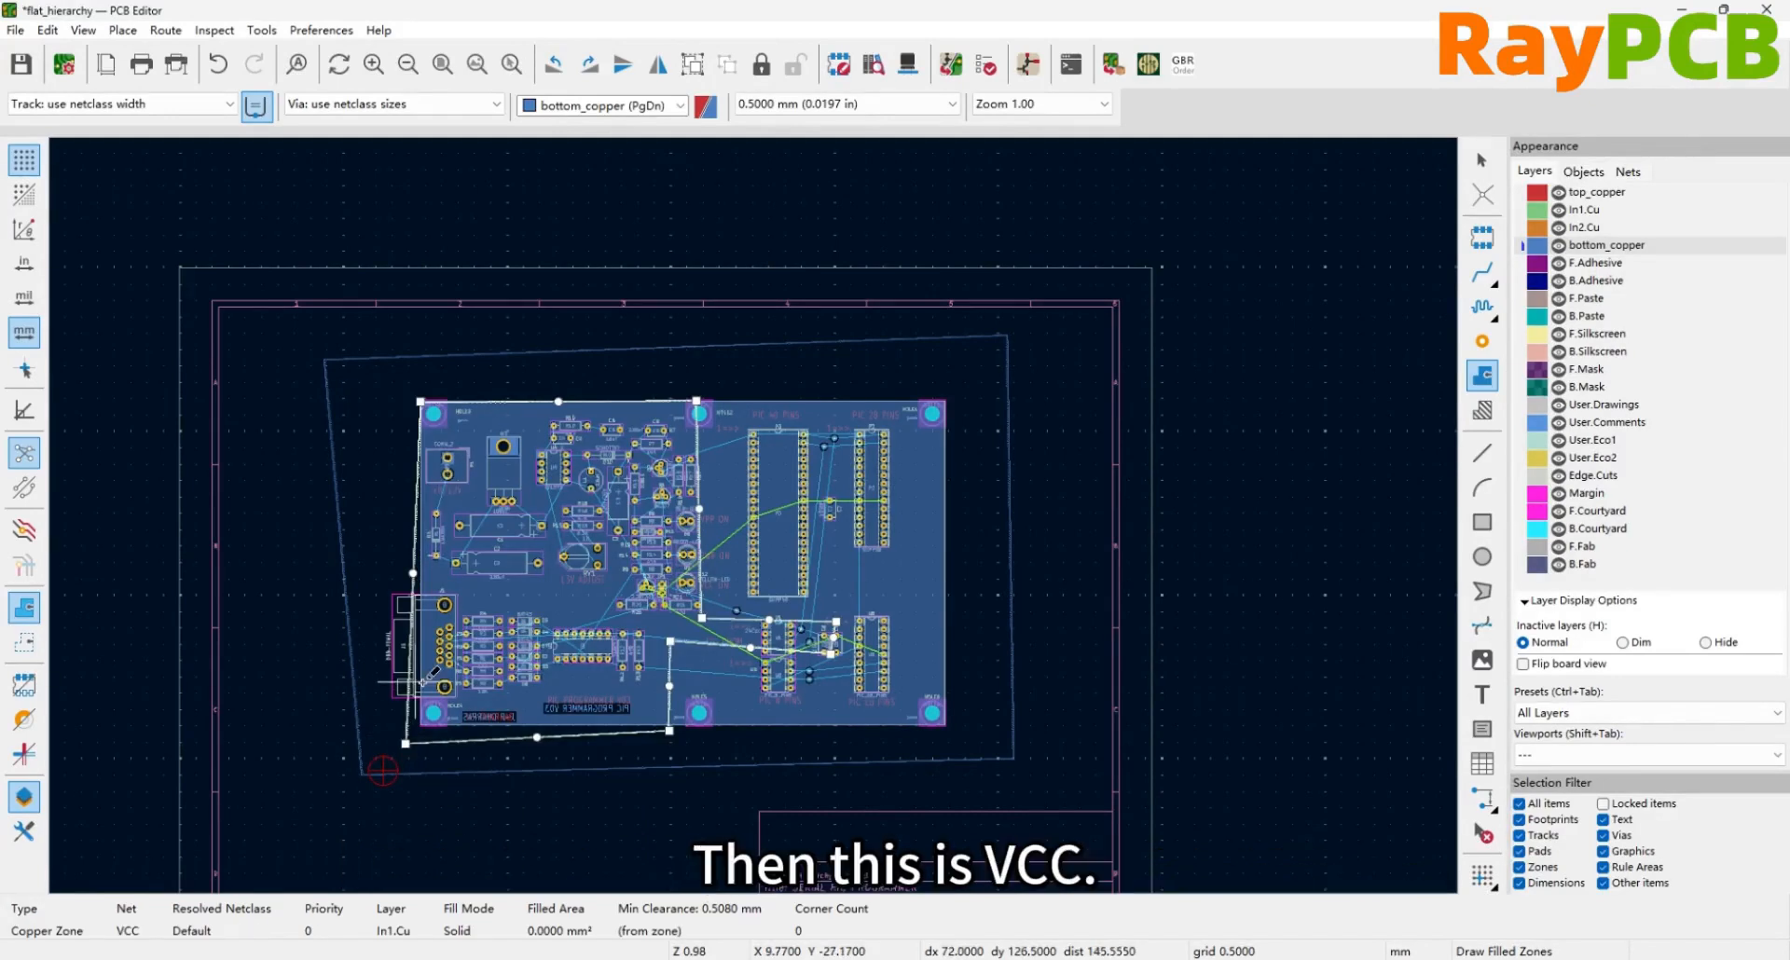
scroll(757, 645, up, 2)
scroll(754, 515, down, 2)
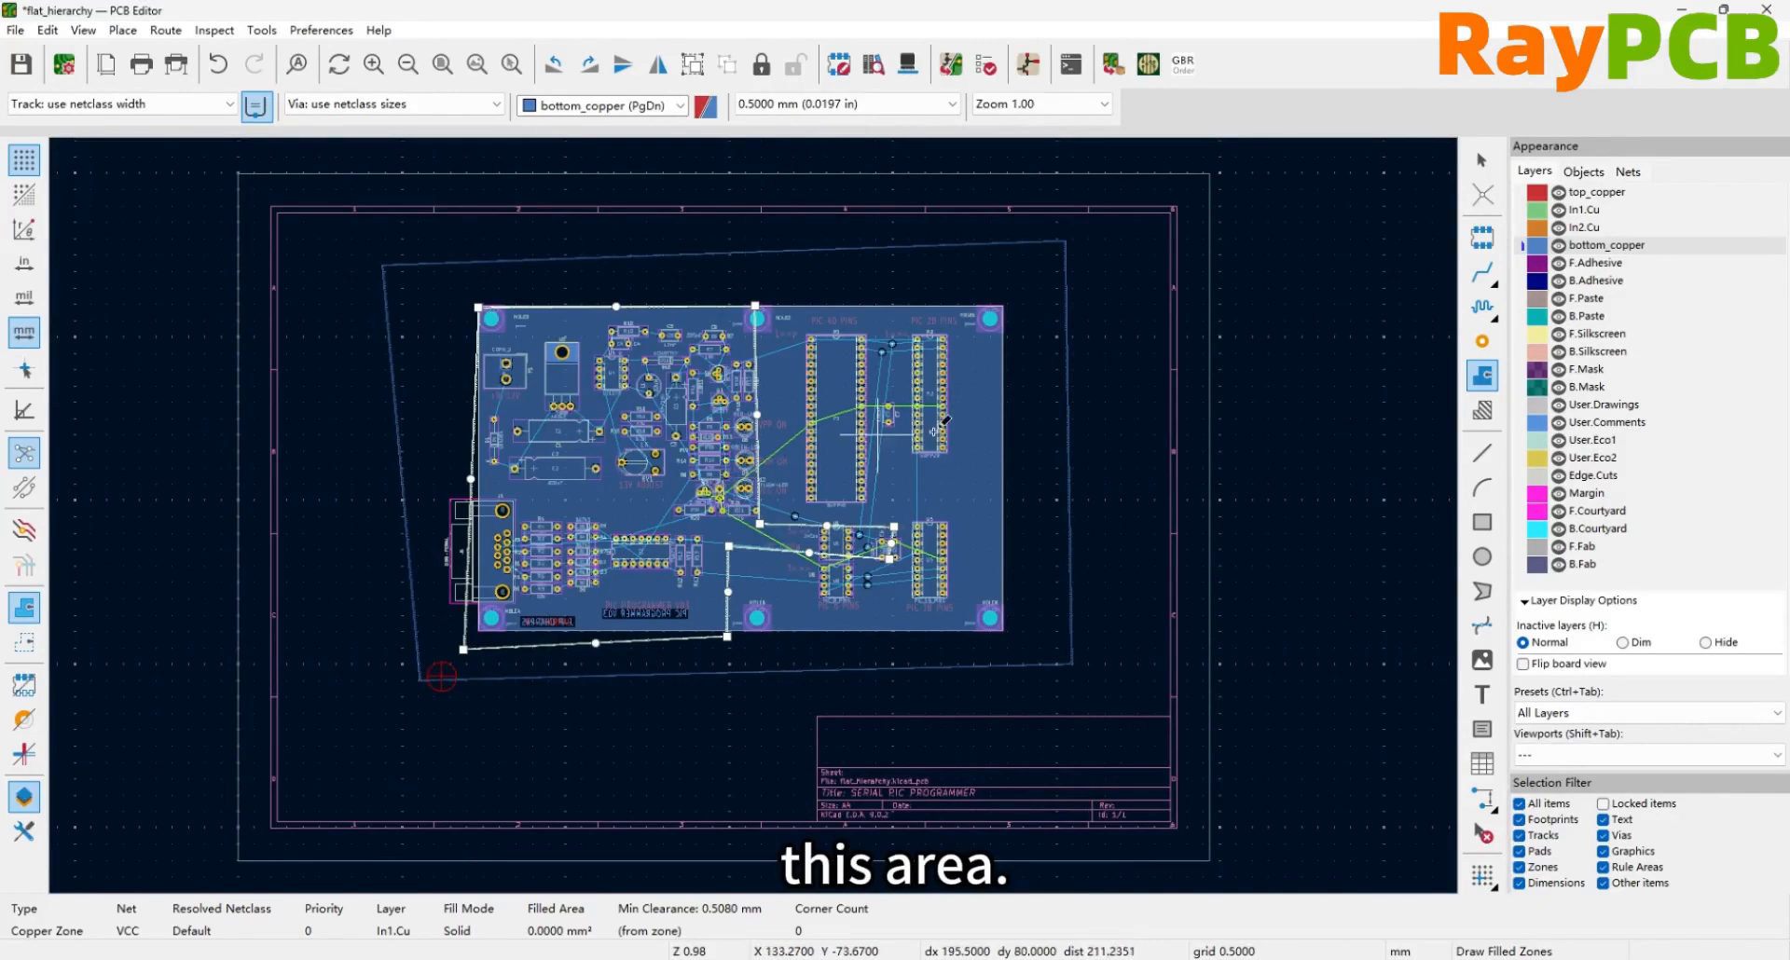
Start a filled zone near the board's centre on In1.Cu only, assigned to VCC_PIC with priority level 1
click(702, 399)
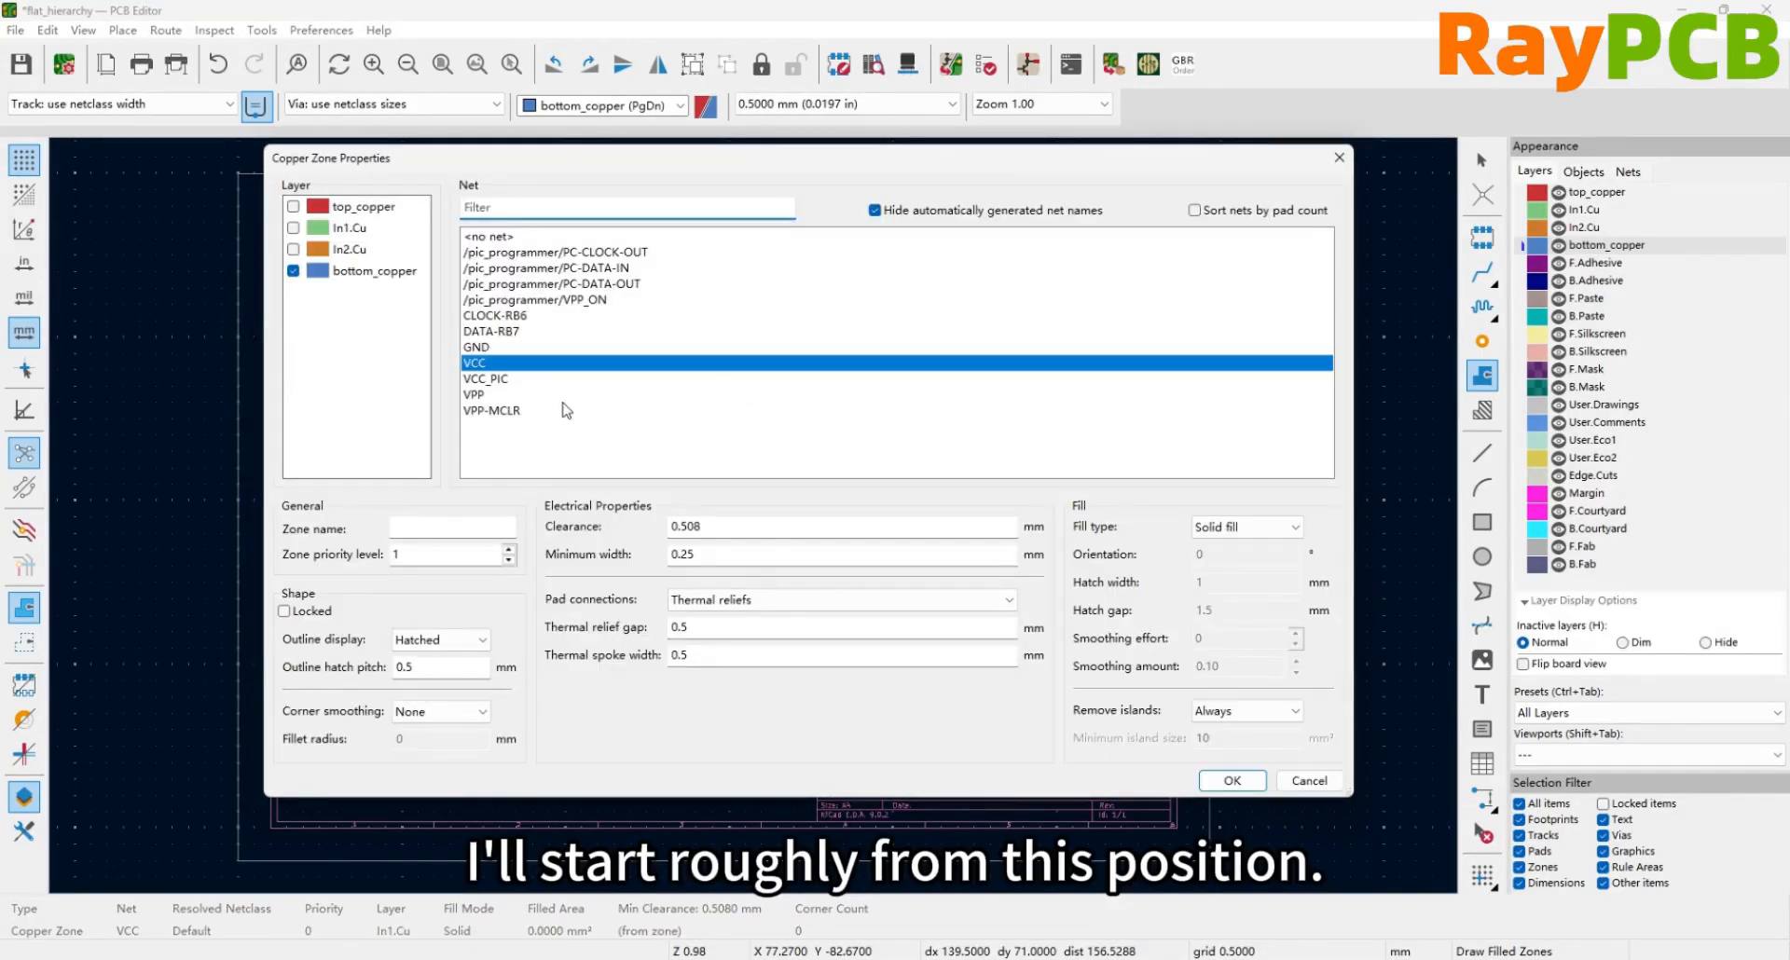
click(503, 378)
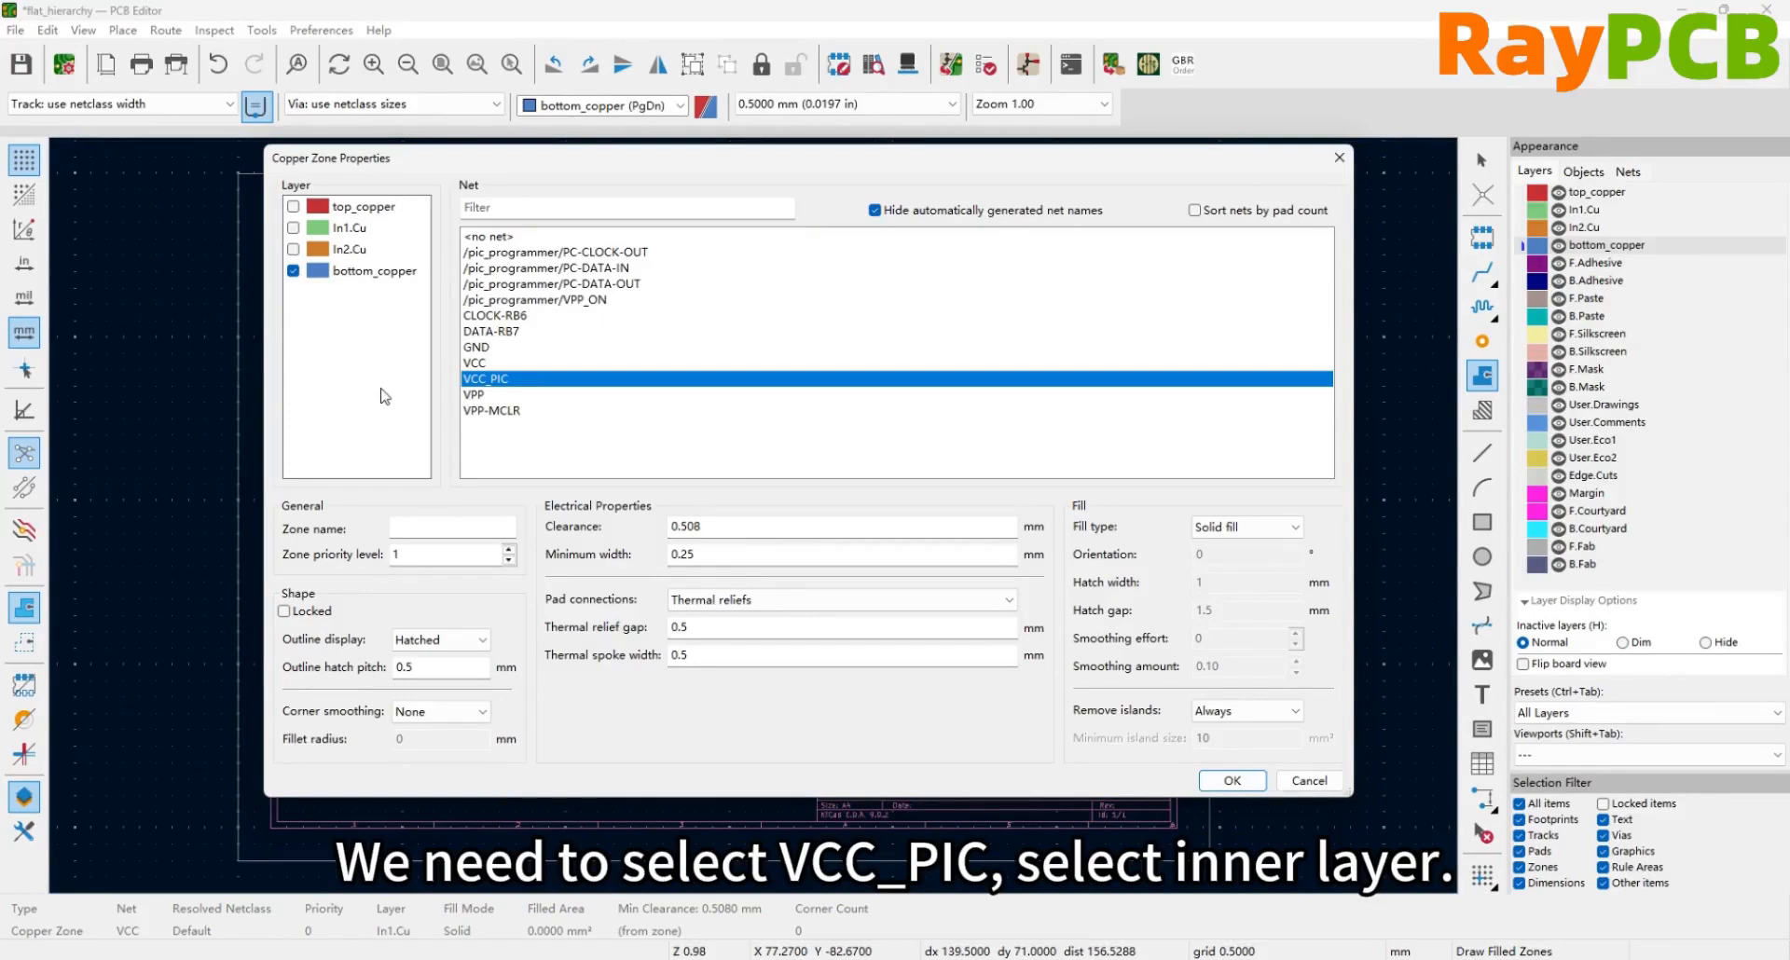
click(293, 228)
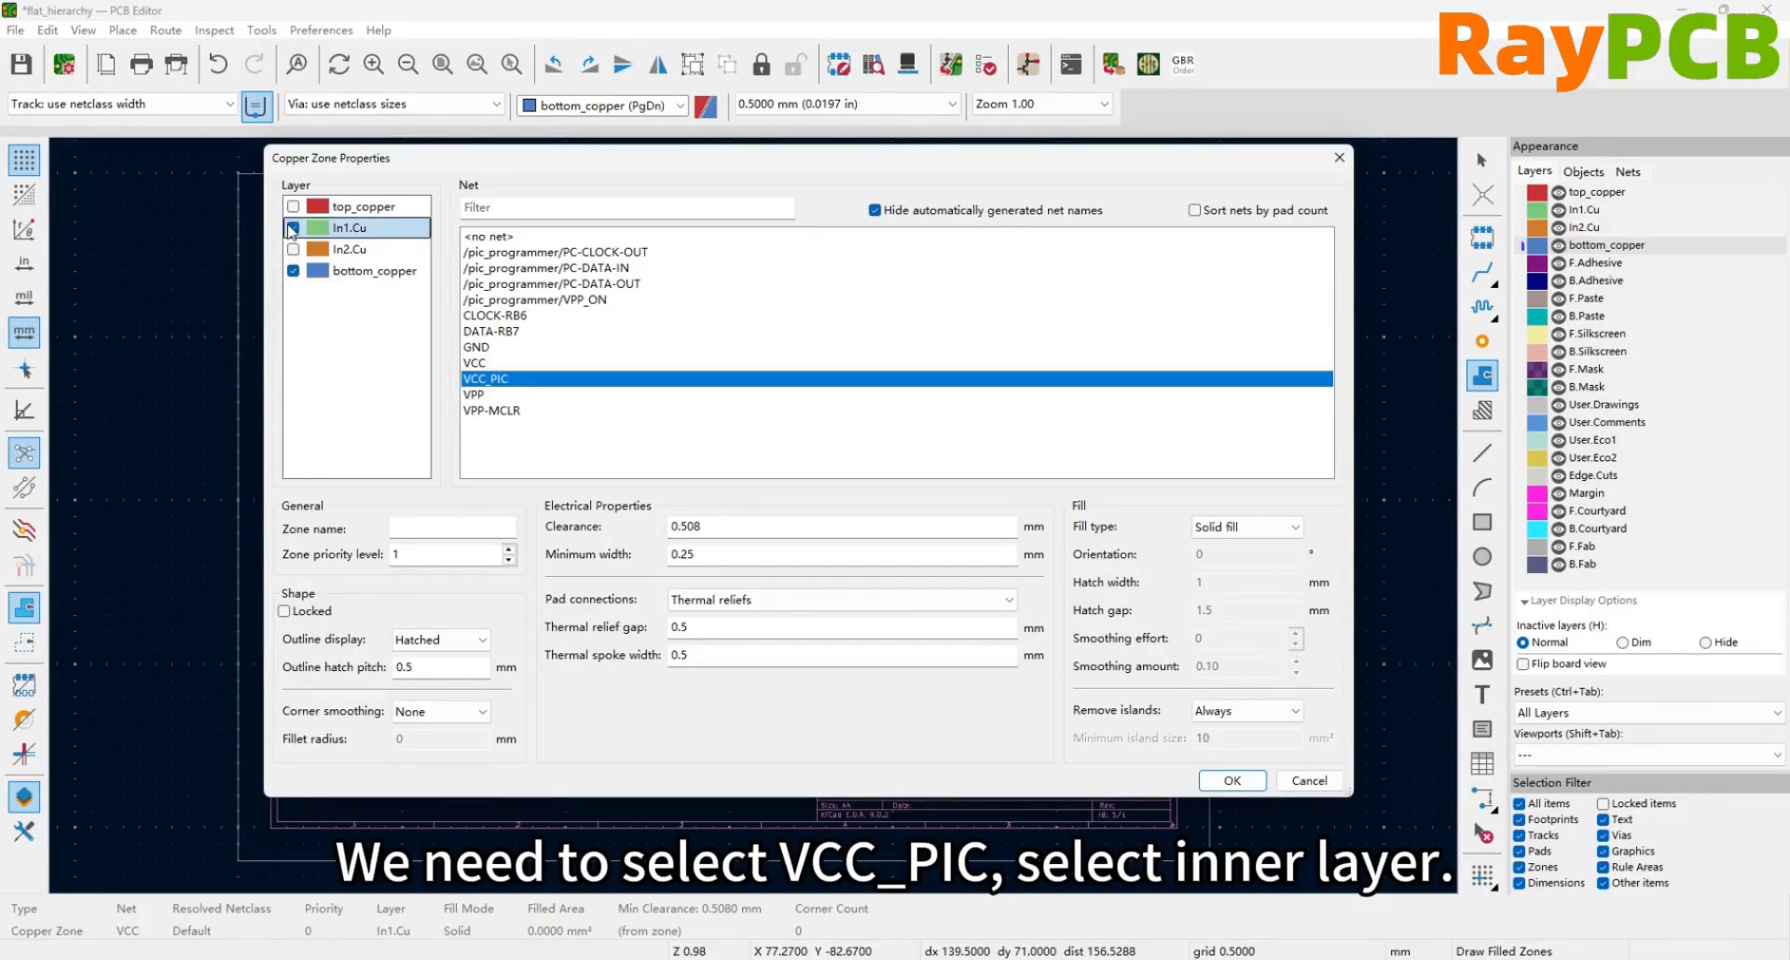
click(294, 272)
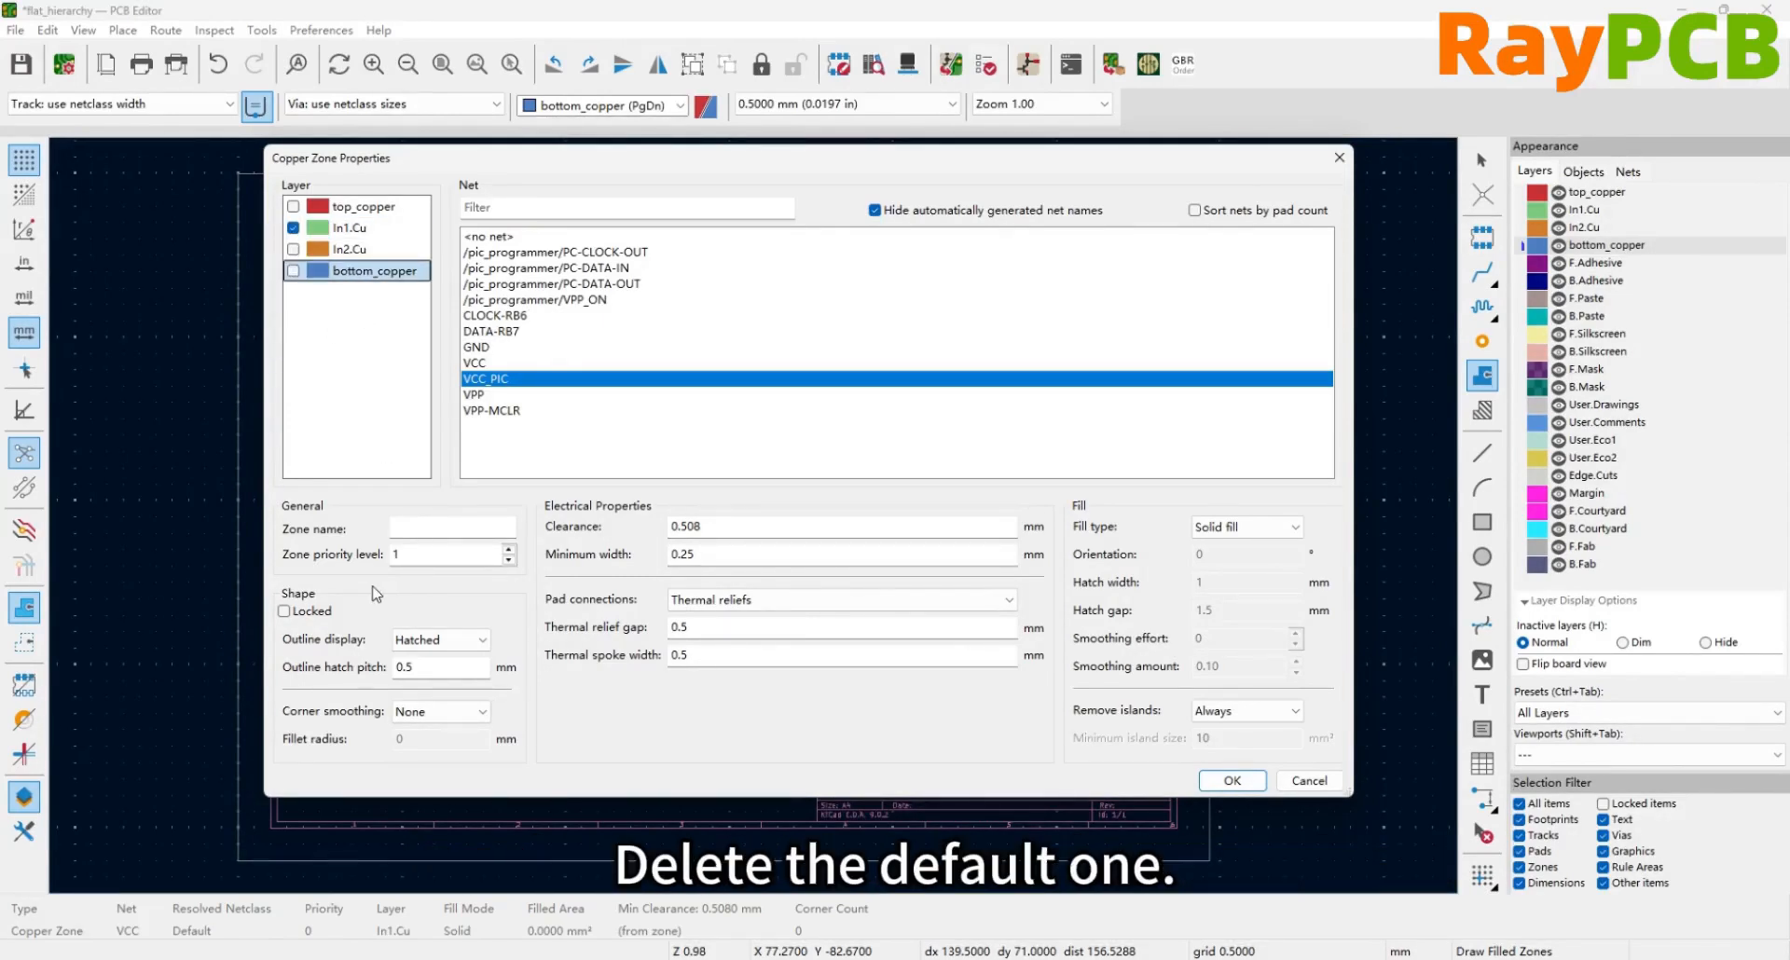
click(429, 562)
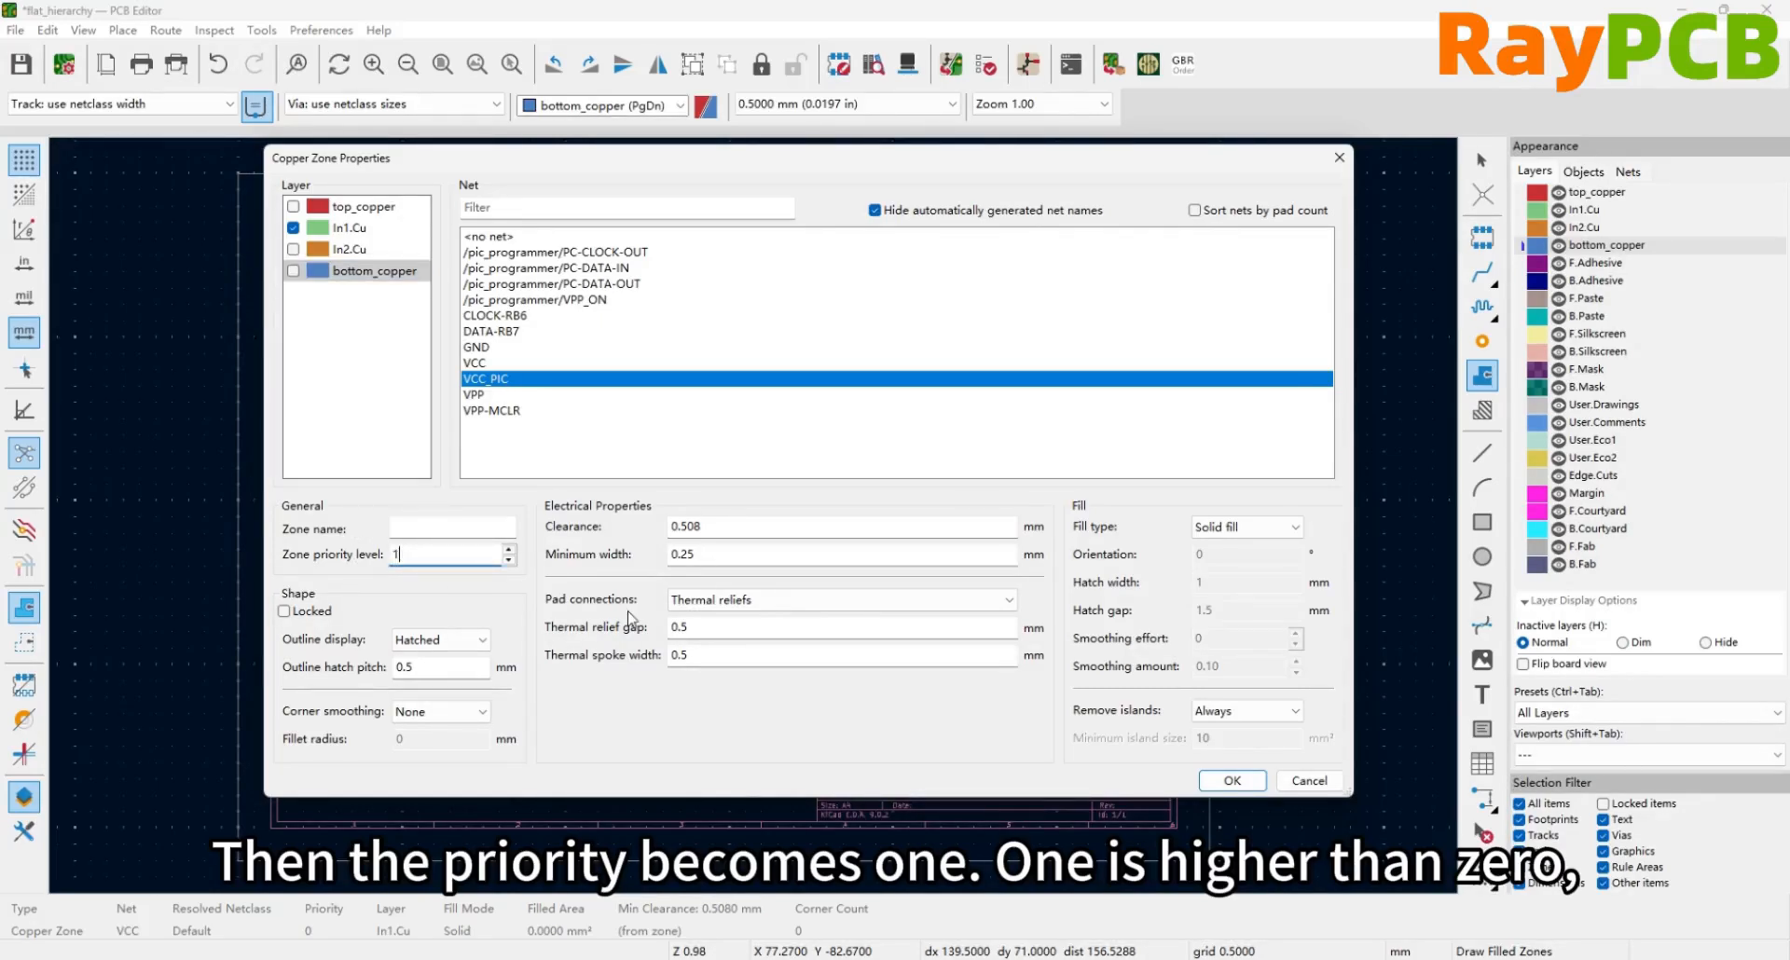
click(1231, 783)
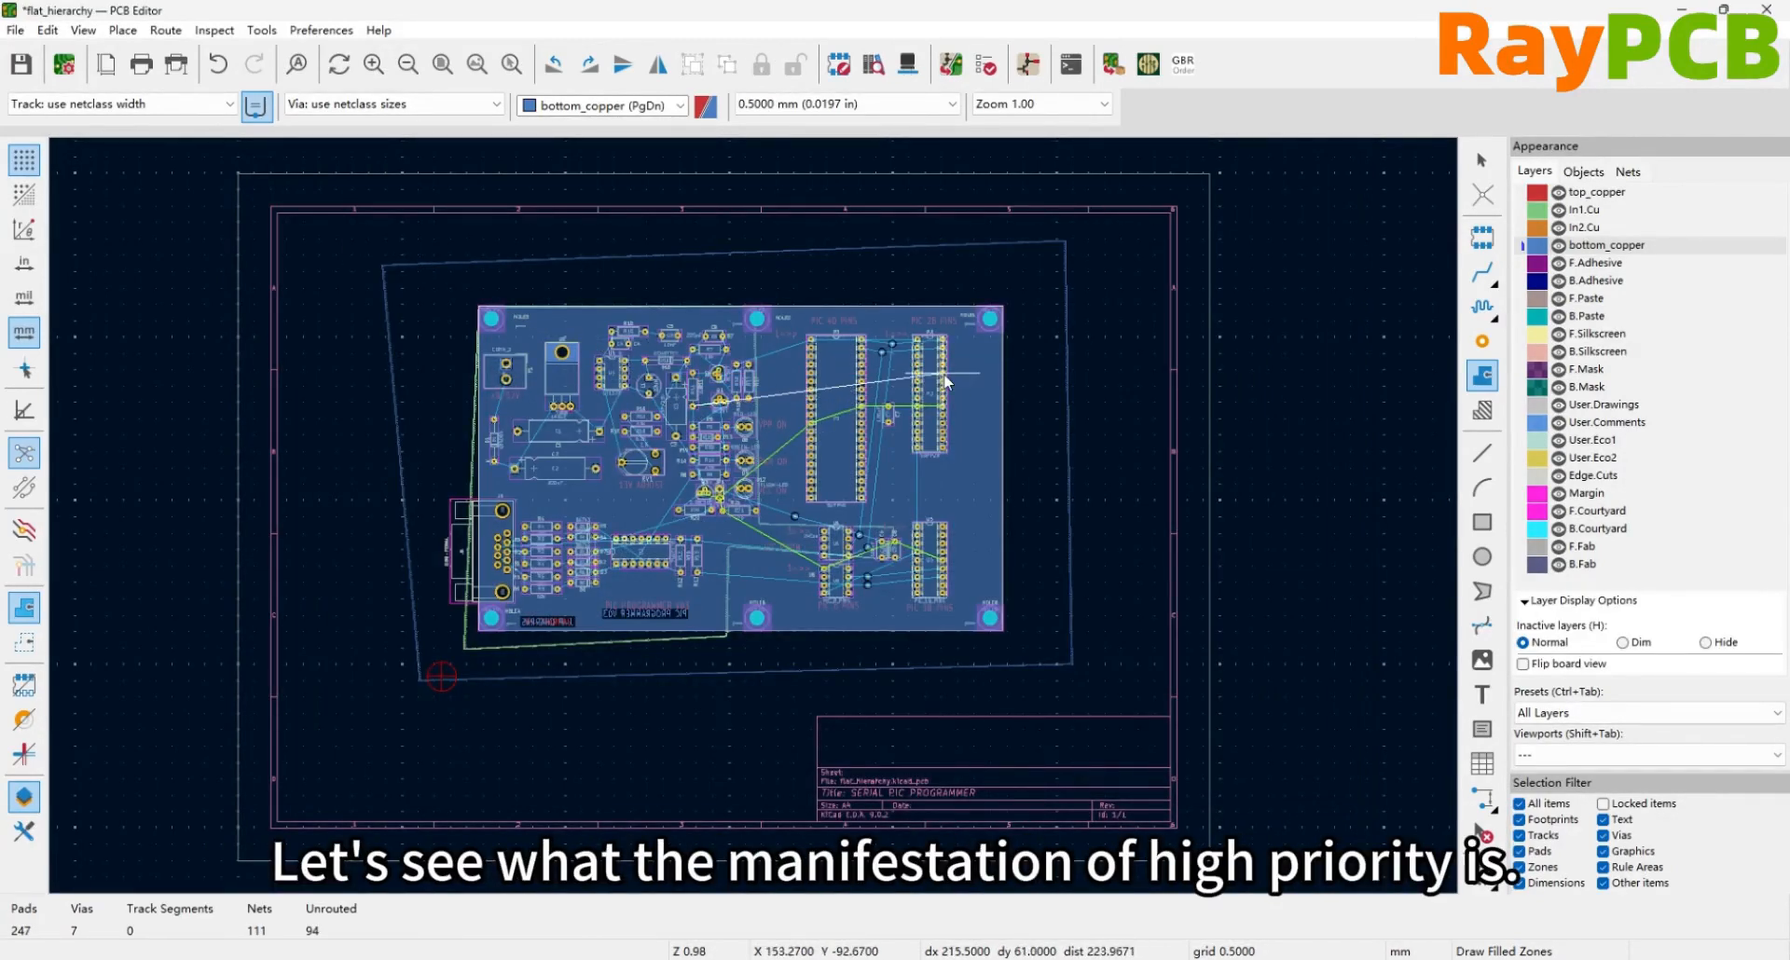
Outline the VCC_PIC zone as a quadrilateral over the PIC sockets, overlapping the VCC zone, close it, and fill all zones
click(978, 383)
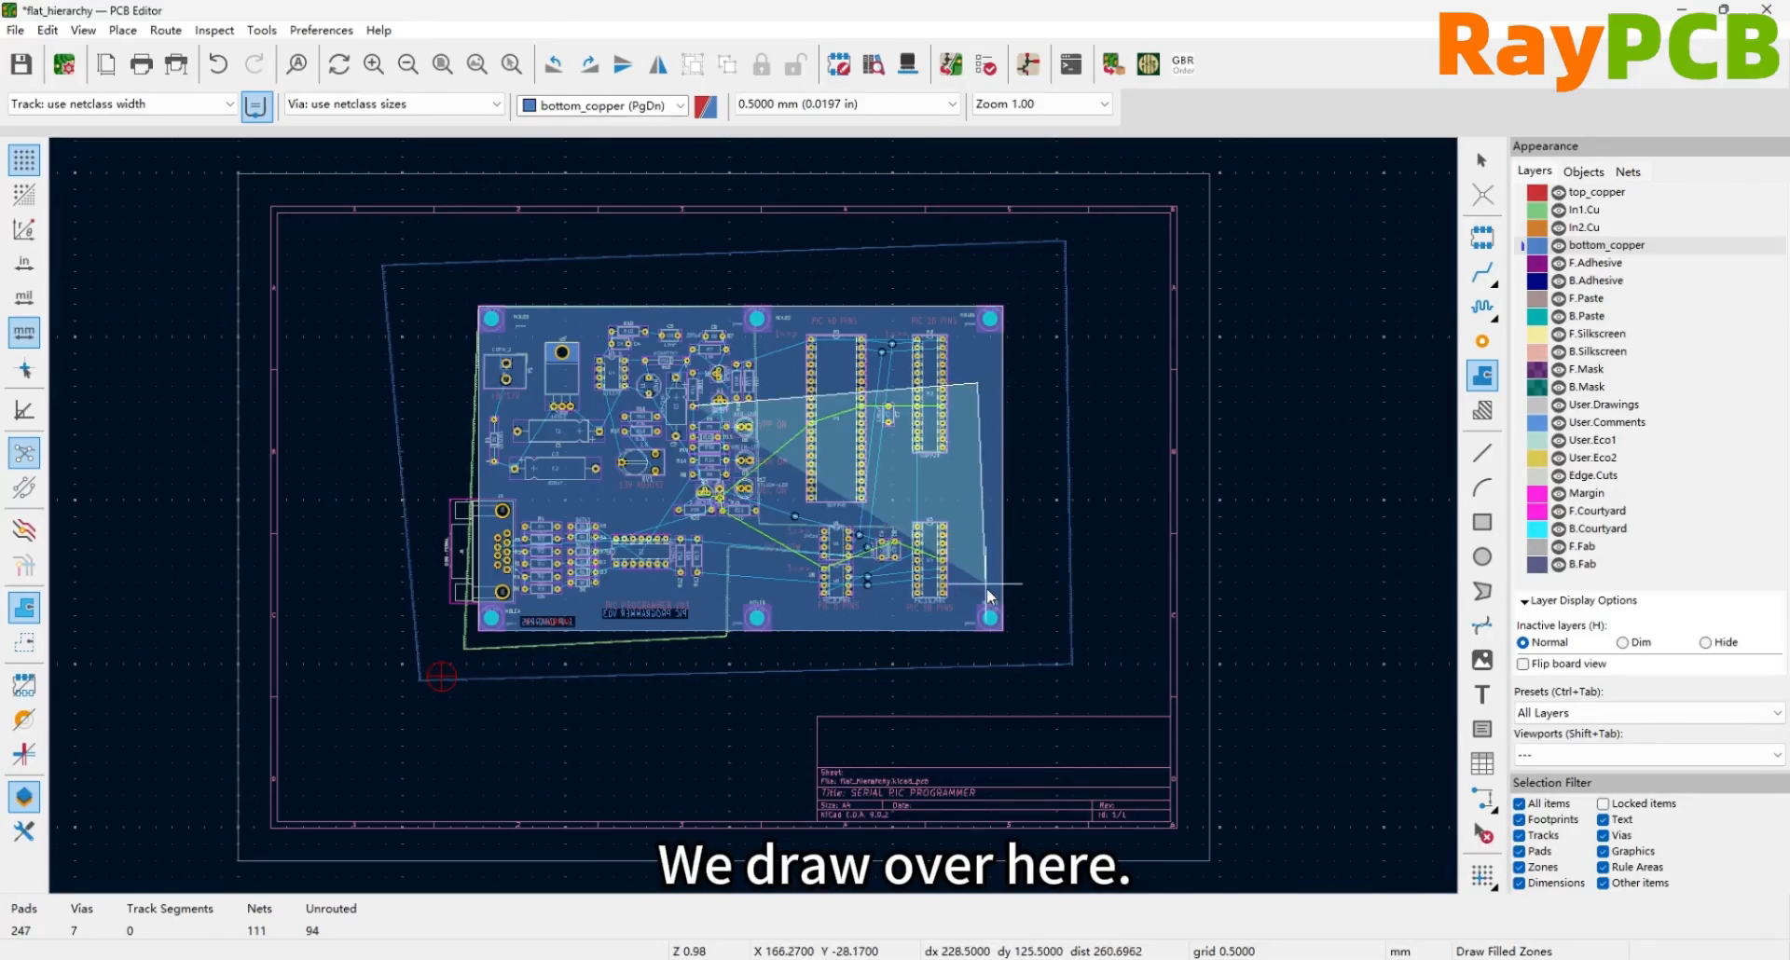
click(969, 621)
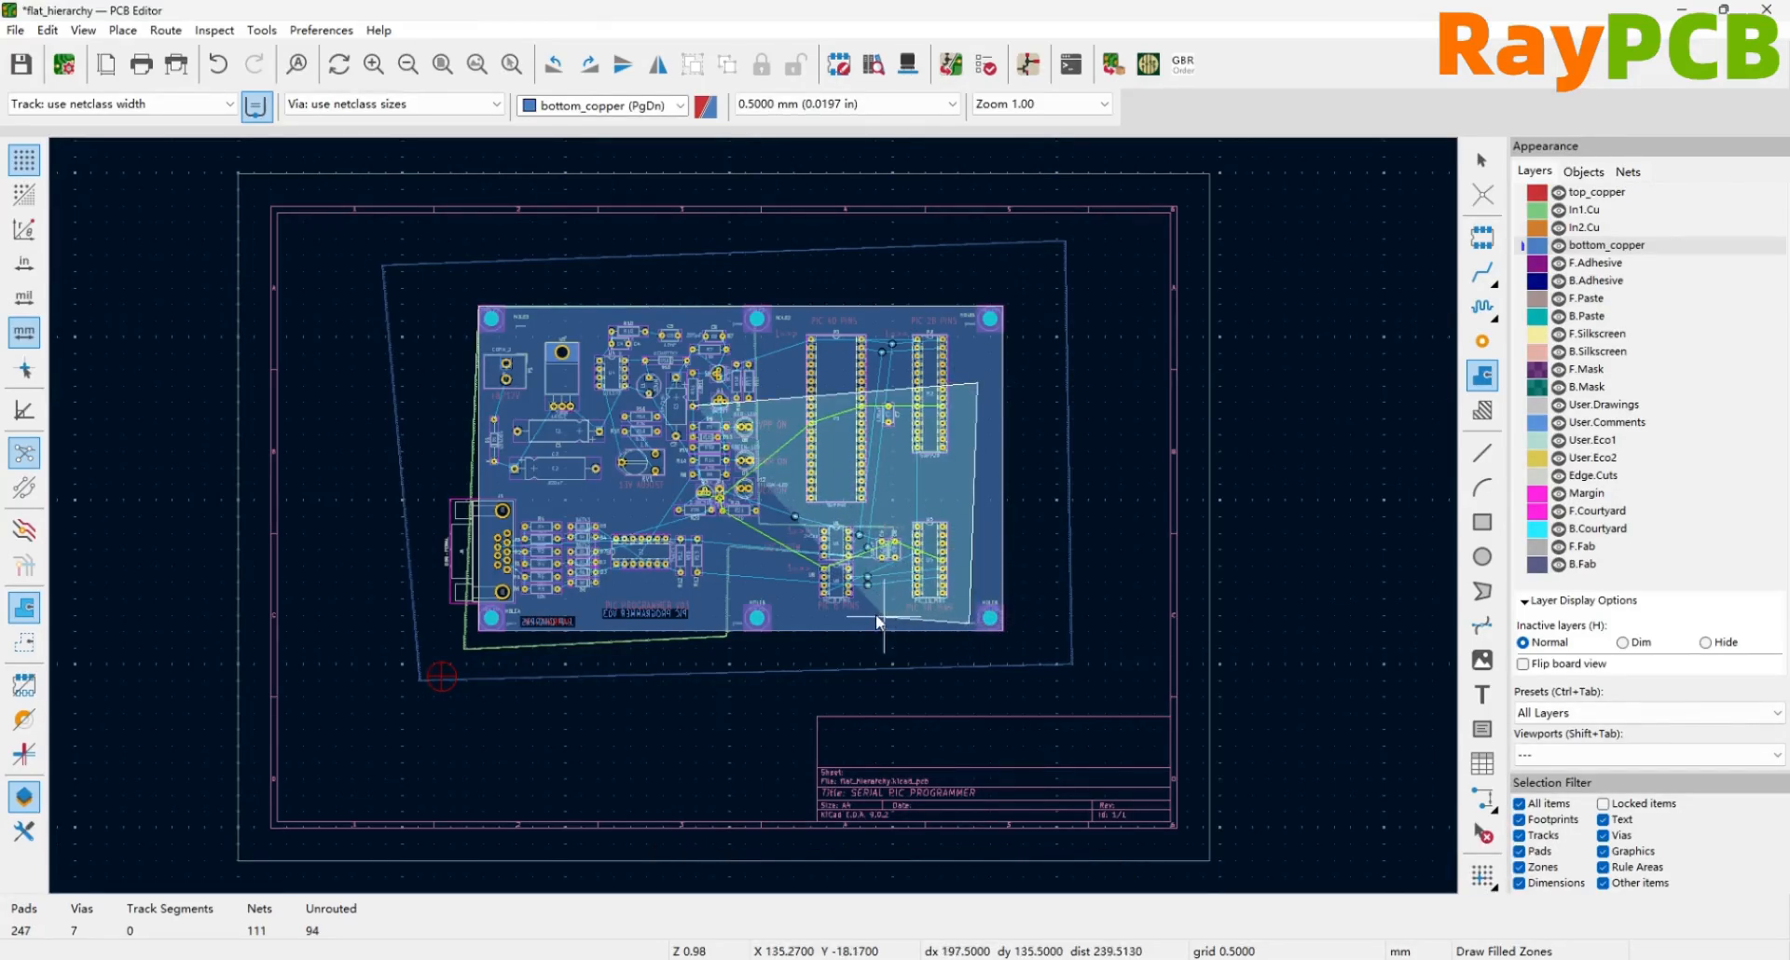
right_click(702, 597)
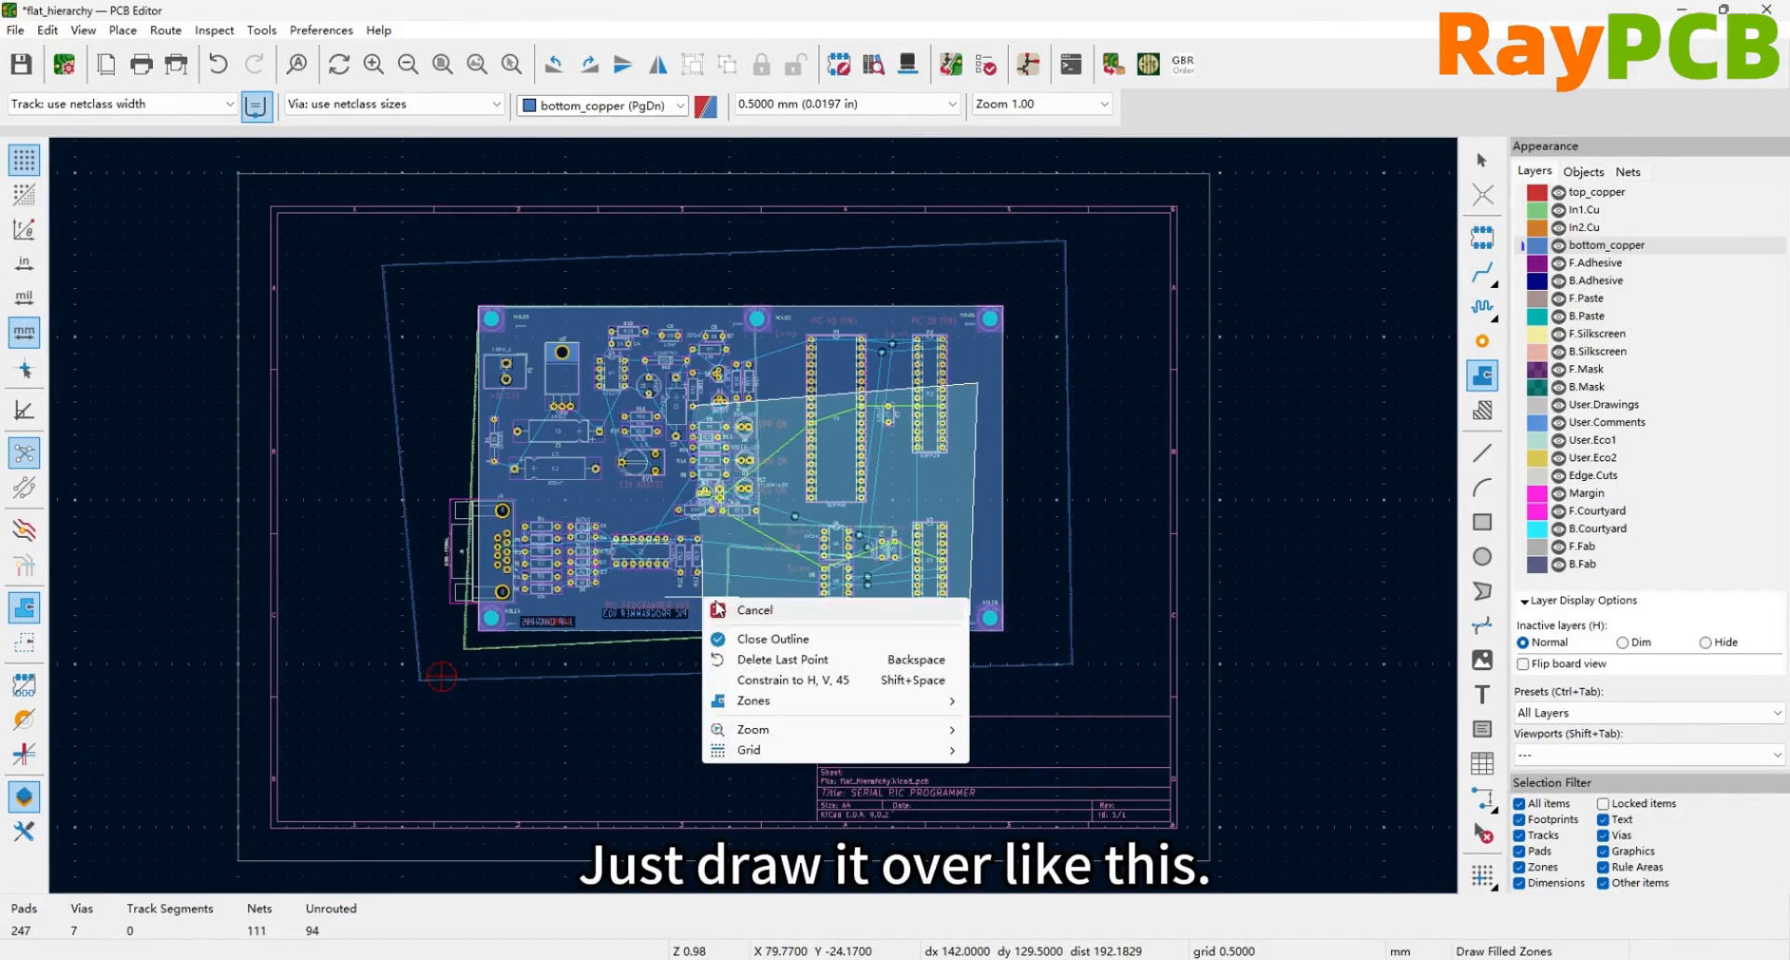
click(750, 641)
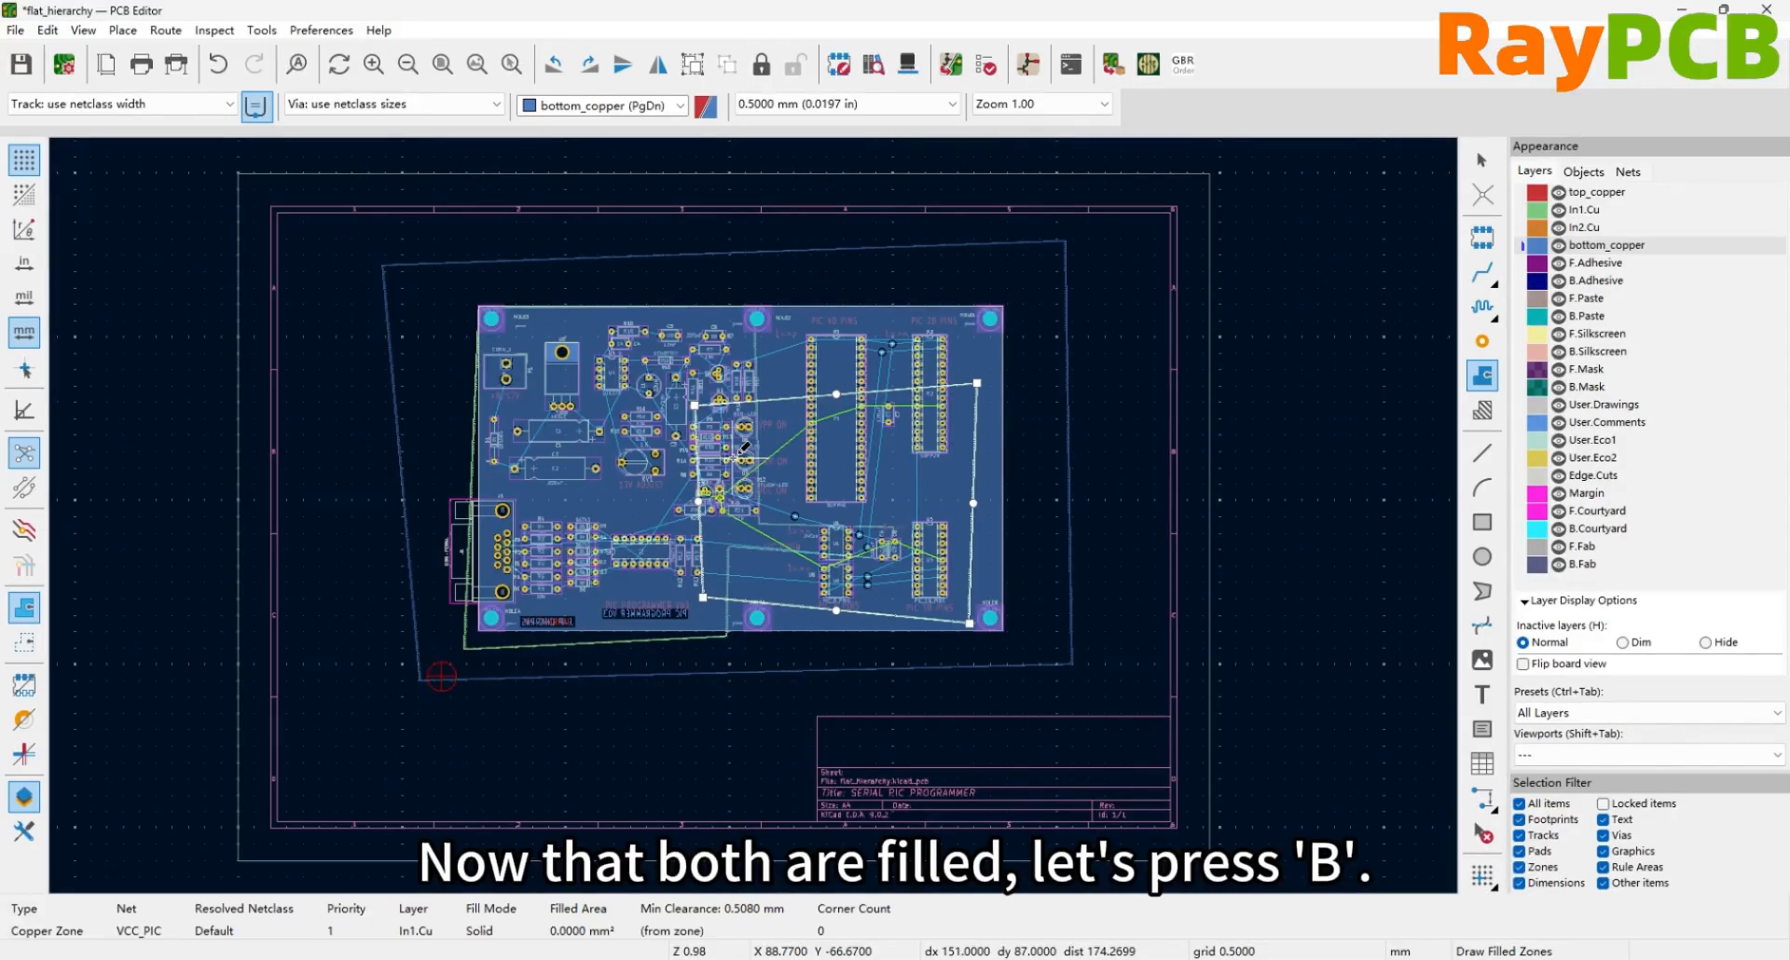
key(b)
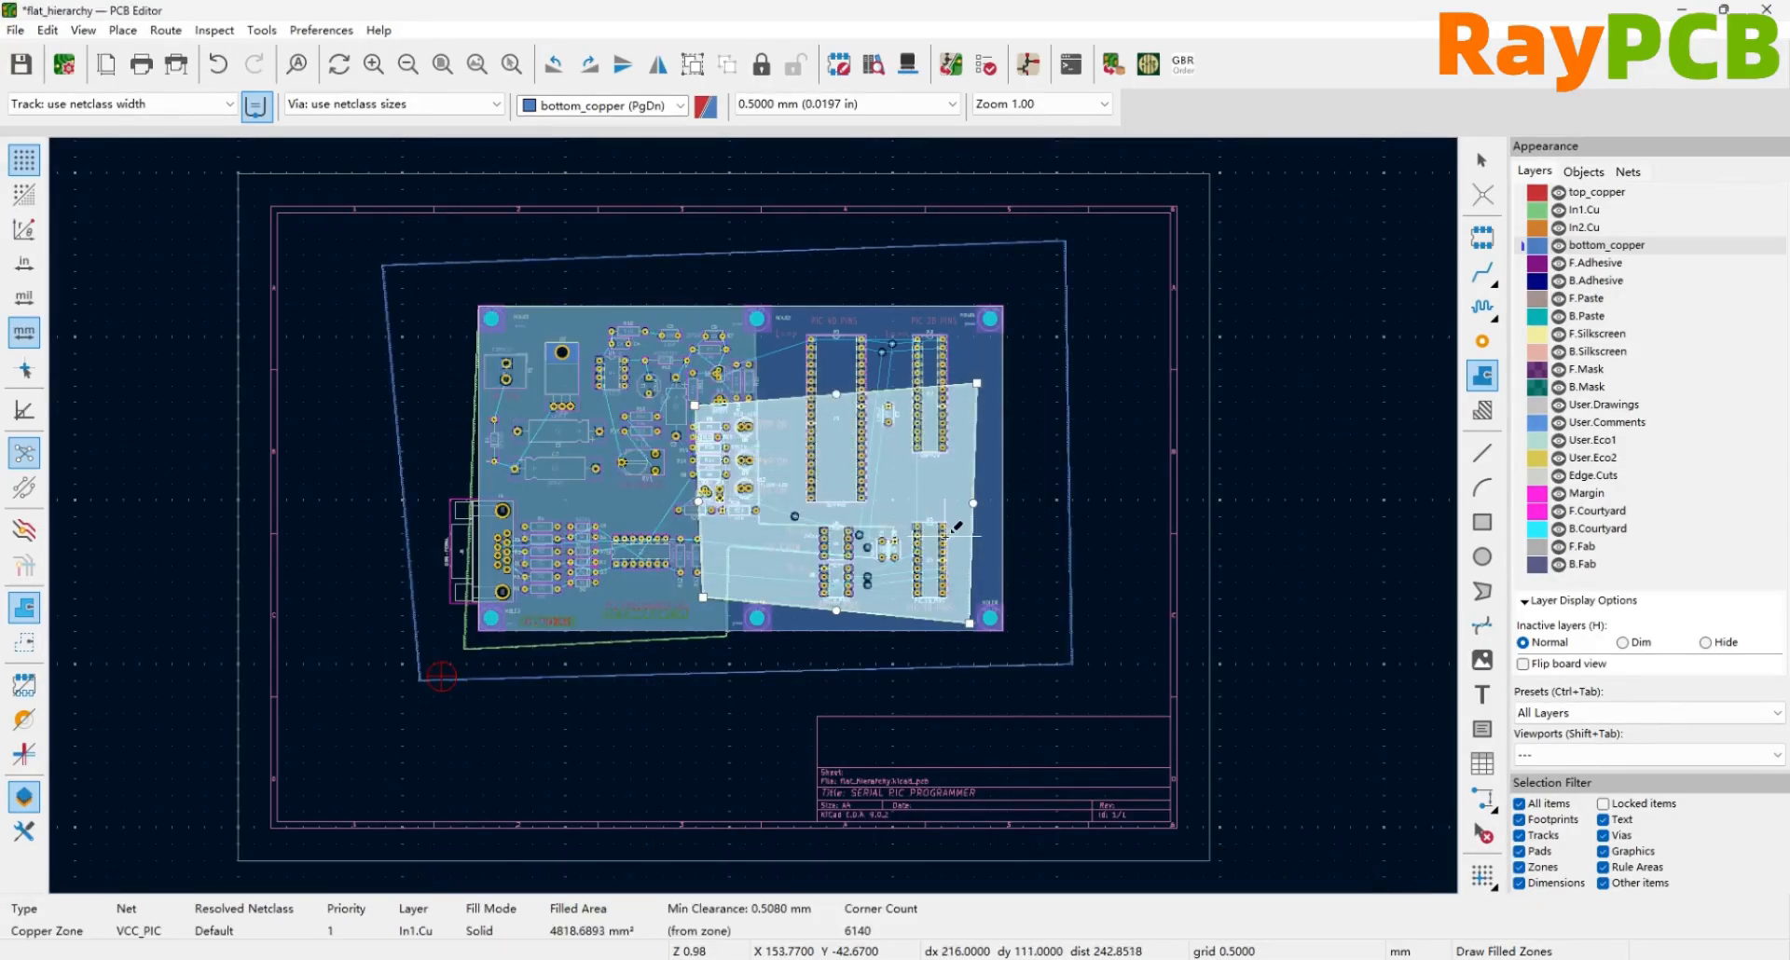
Leave the zone tool and examine how the VCC_PIC and VCC fills divide their overlapping area on In1.Cu
scroll(951, 531, up, 1)
scroll(843, 615, down, 1)
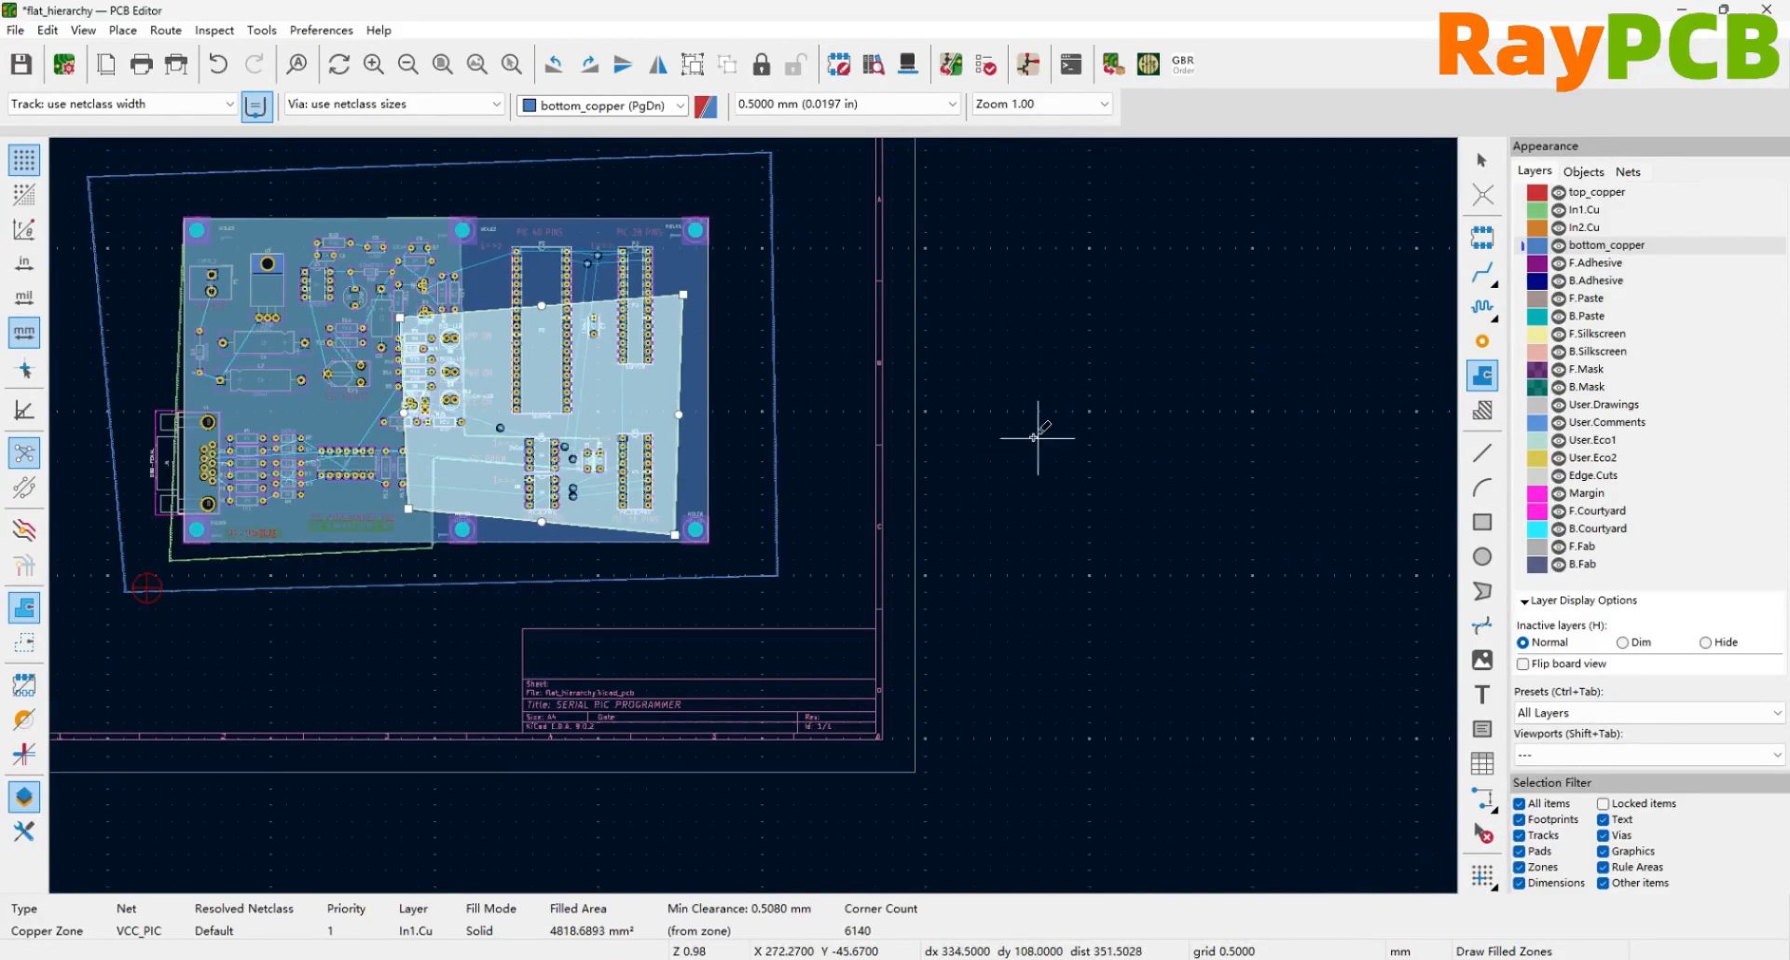
key(e)
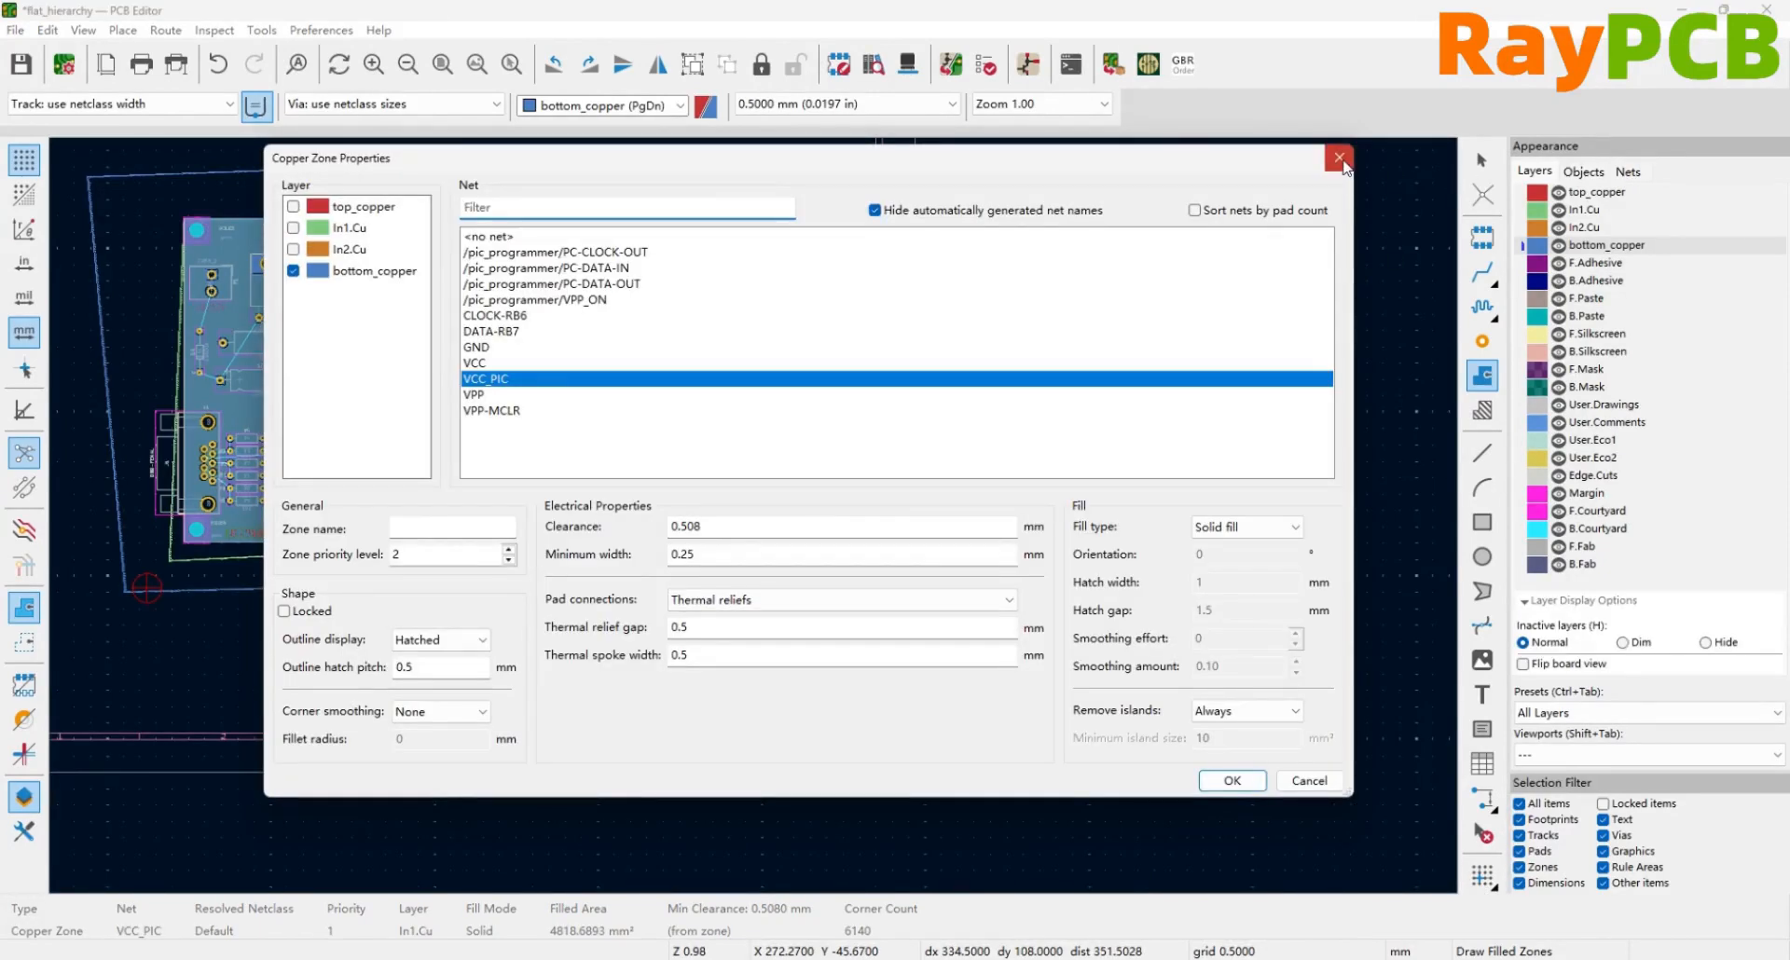
click(1339, 157)
click(927, 461)
scroll(753, 516, up, 3)
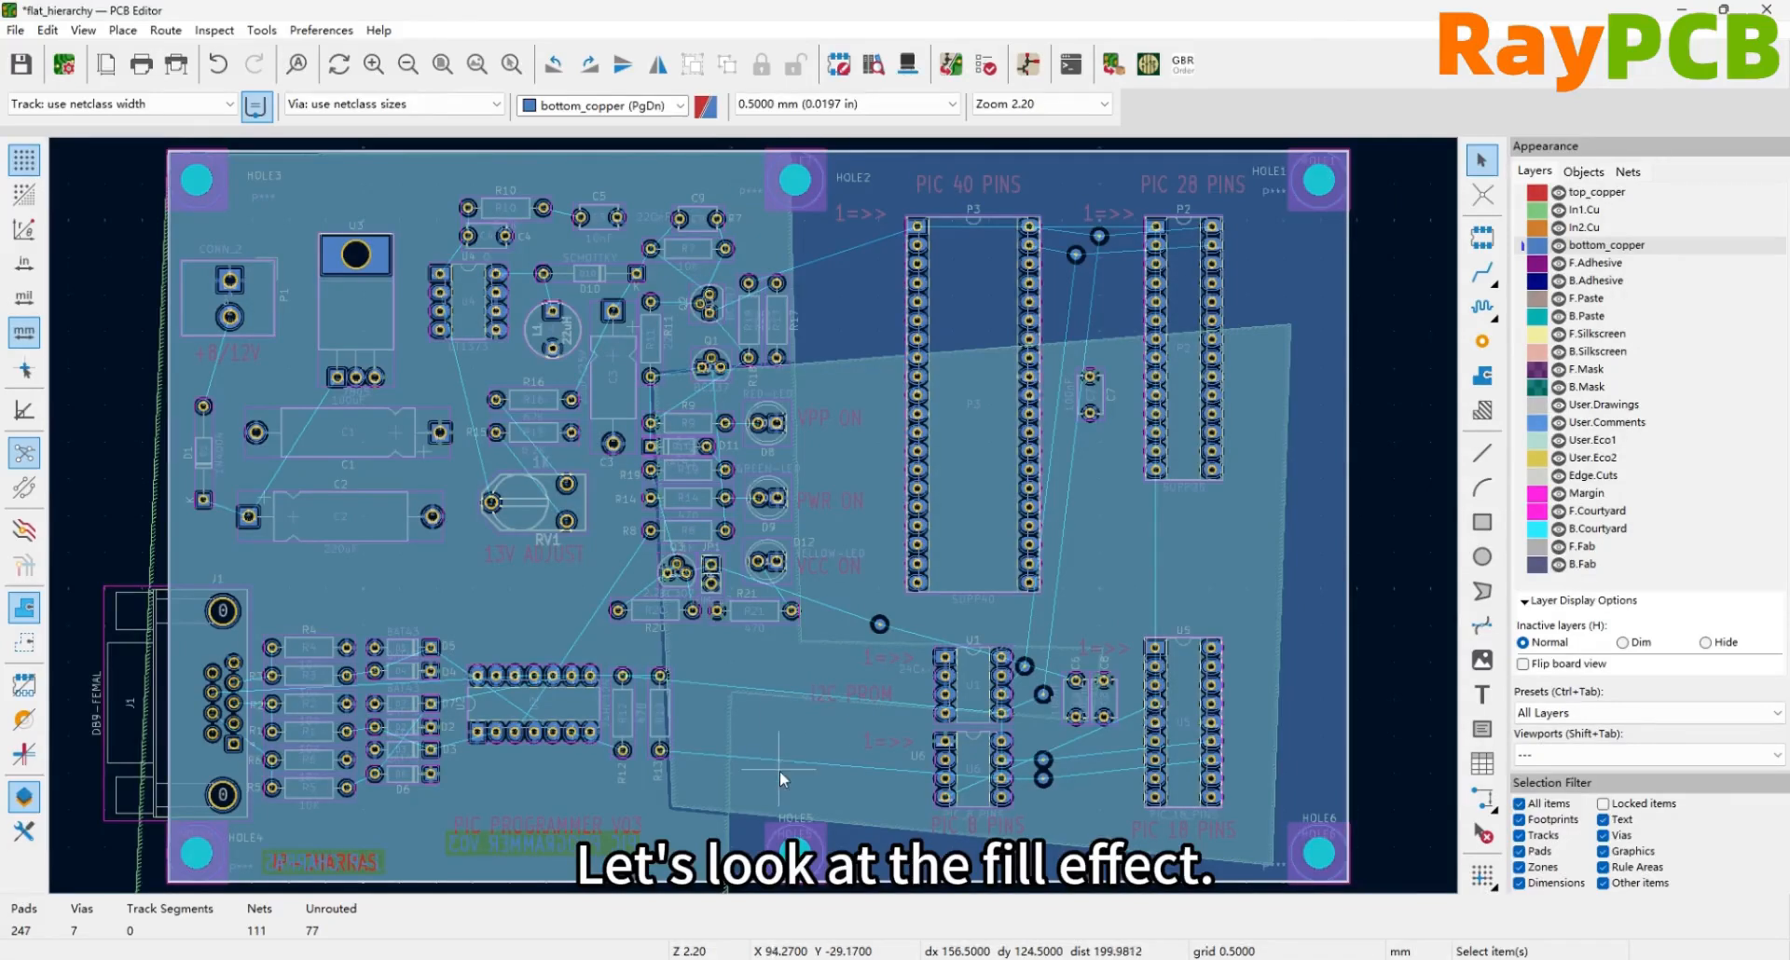
click(827, 765)
scroll(827, 771, down, 1)
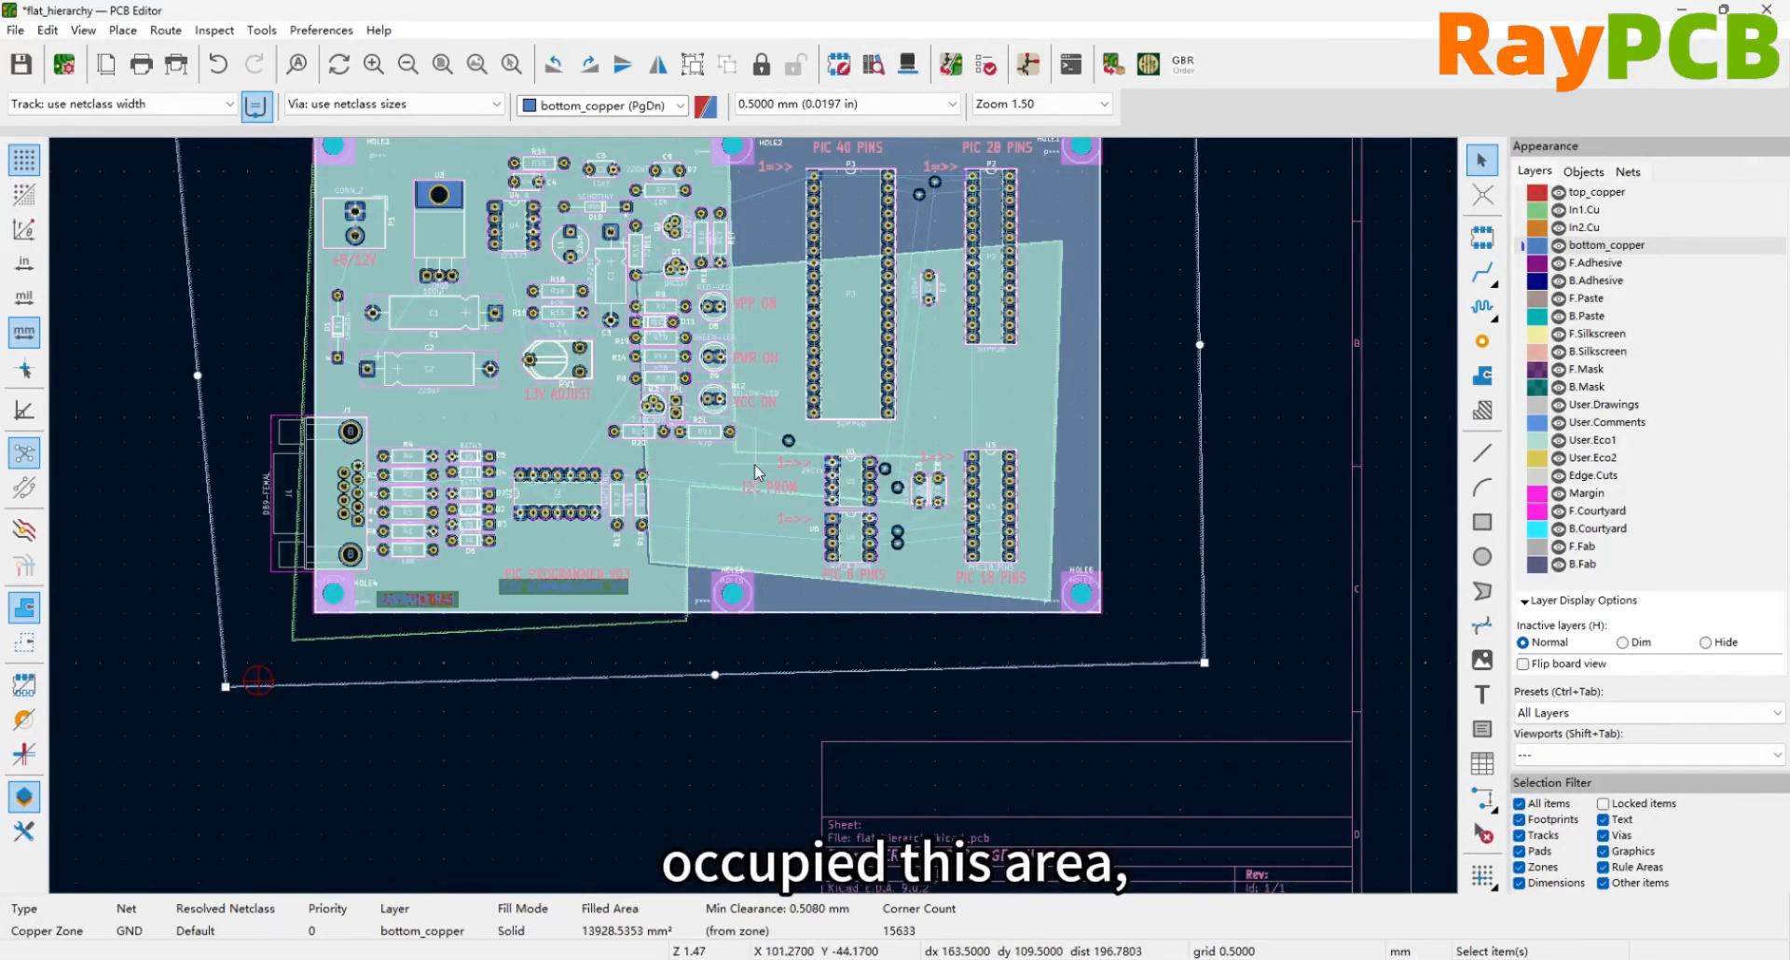
scroll(742, 459, up, 1)
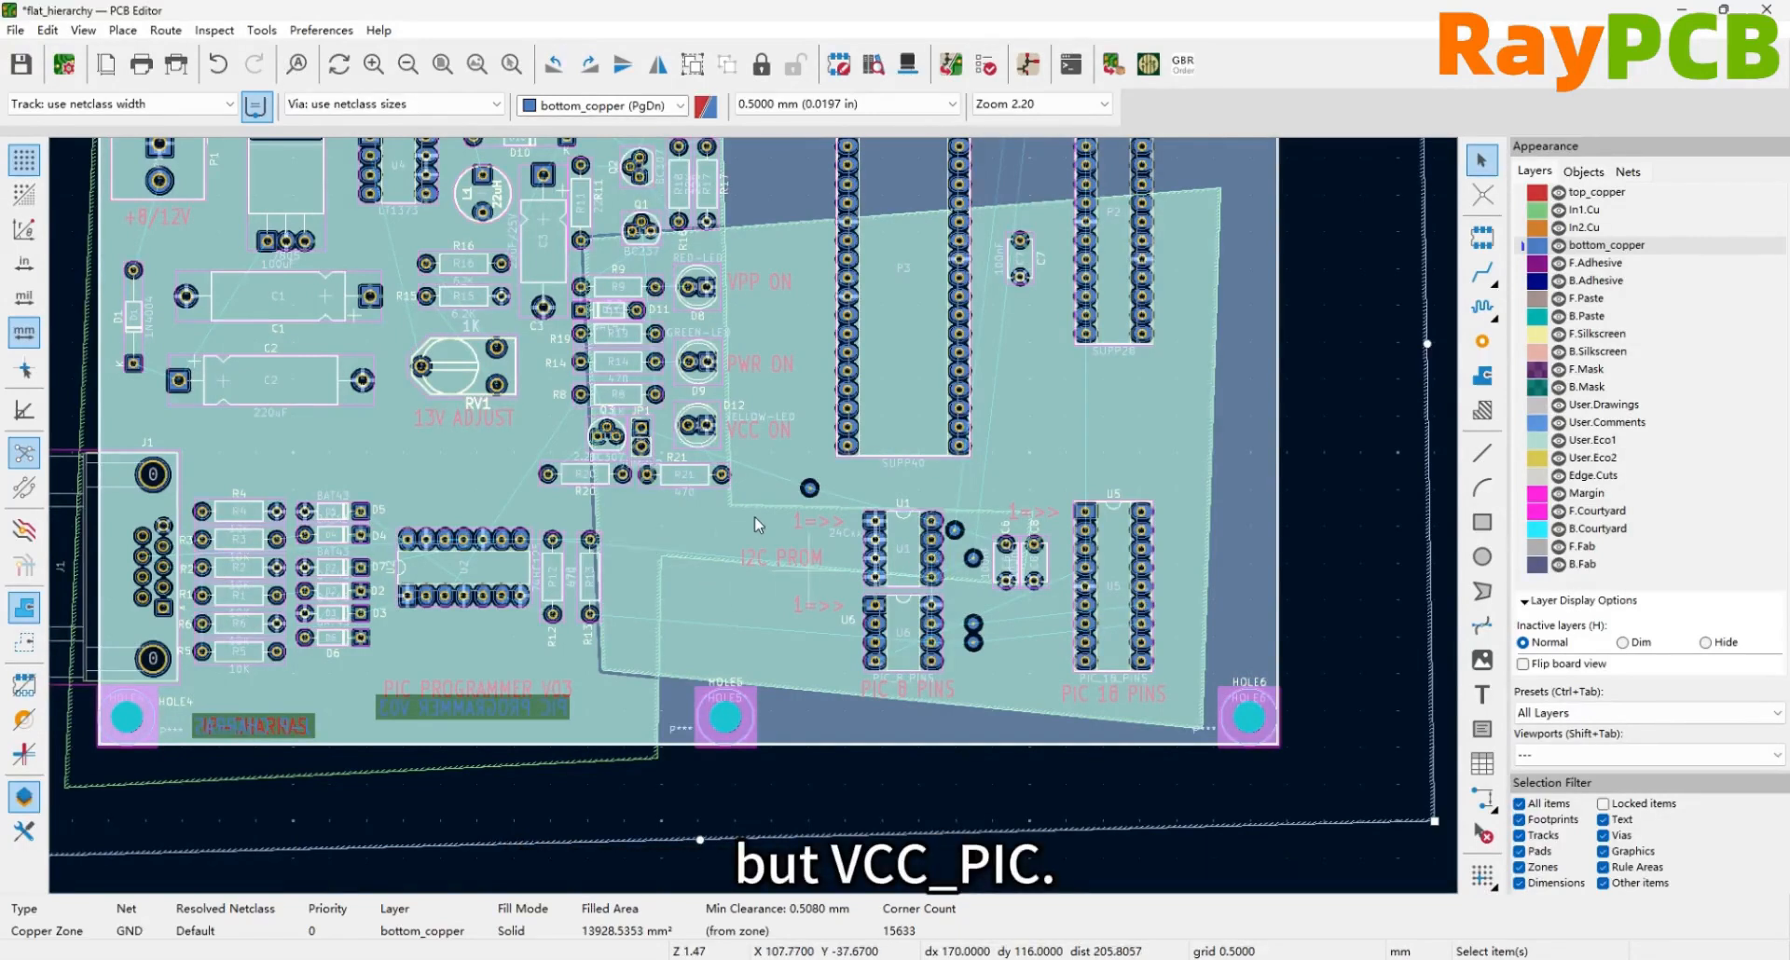
scroll(644, 404, down, 1)
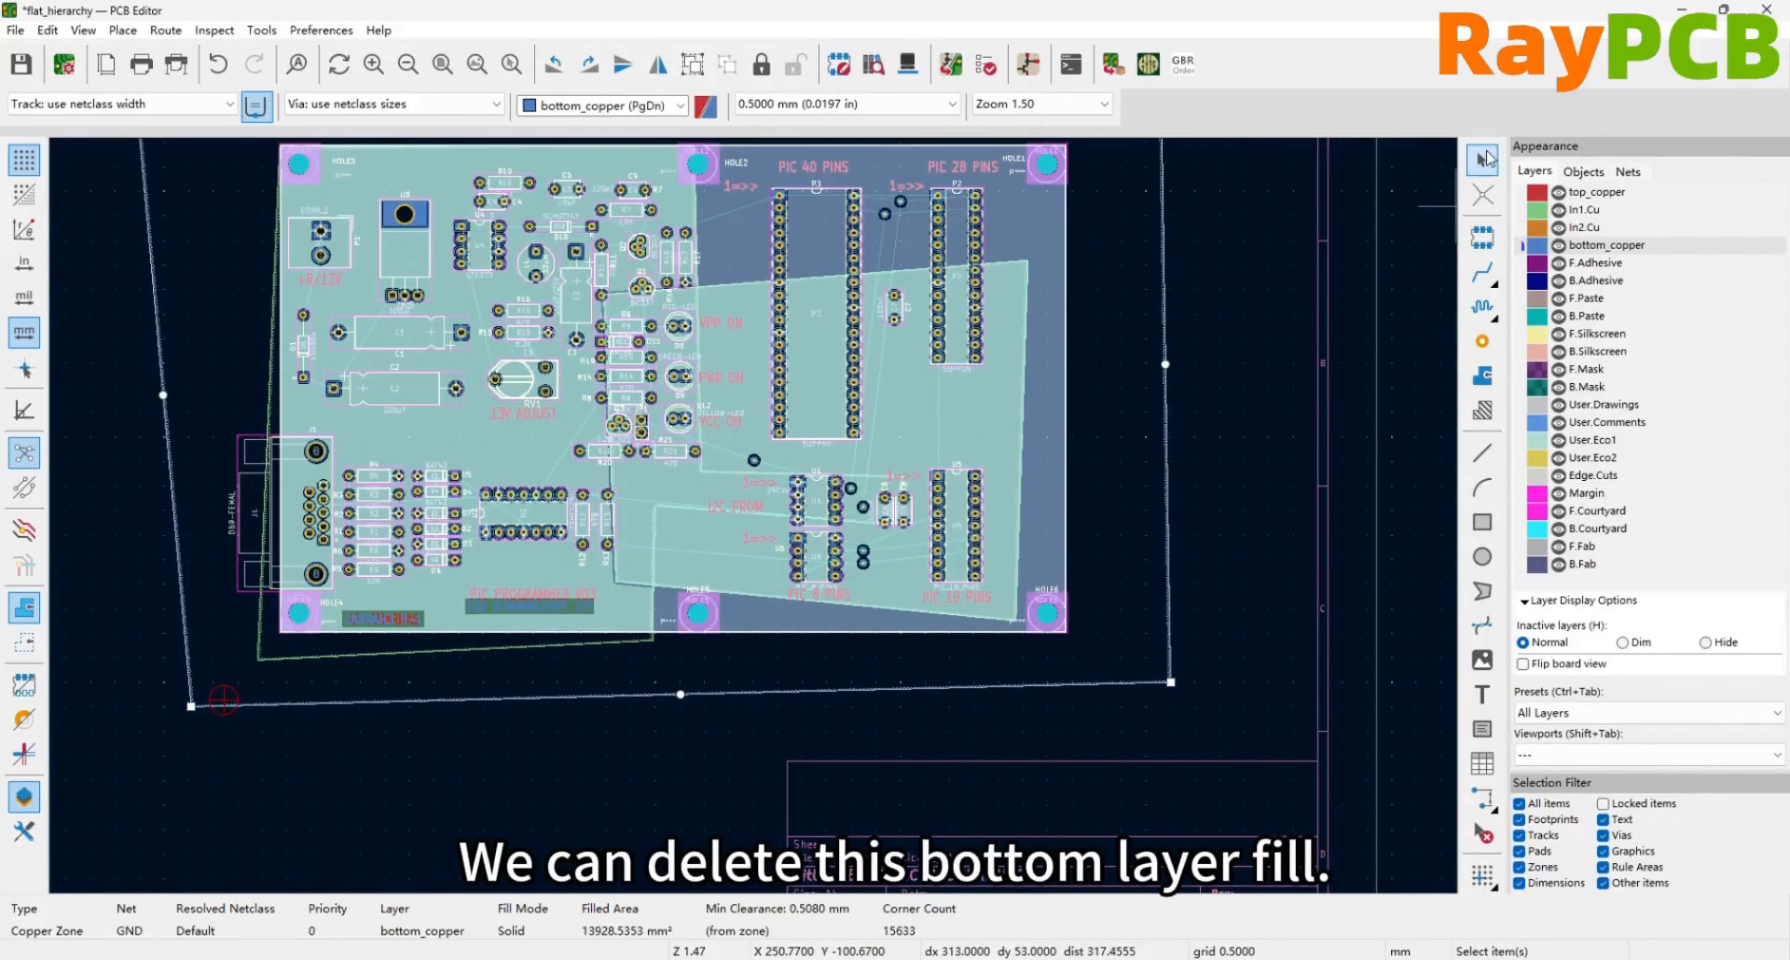
Delete the large GND zone around the board on bottom_copper
key(Delete)
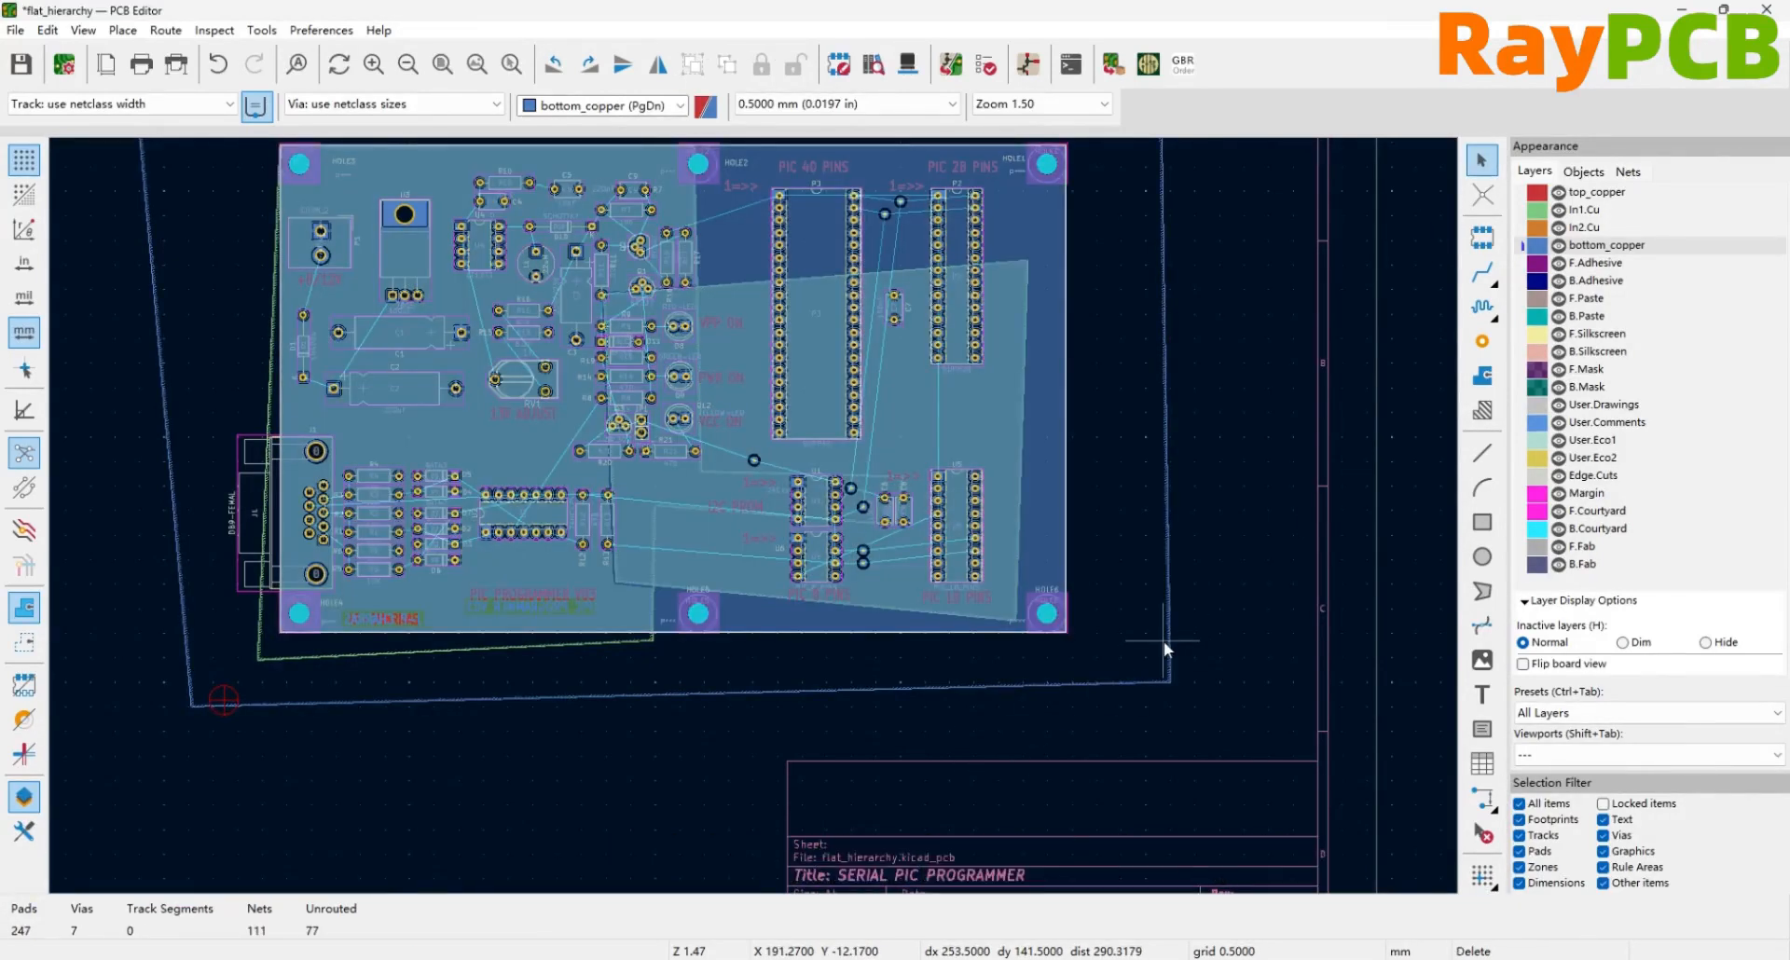
click(1179, 660)
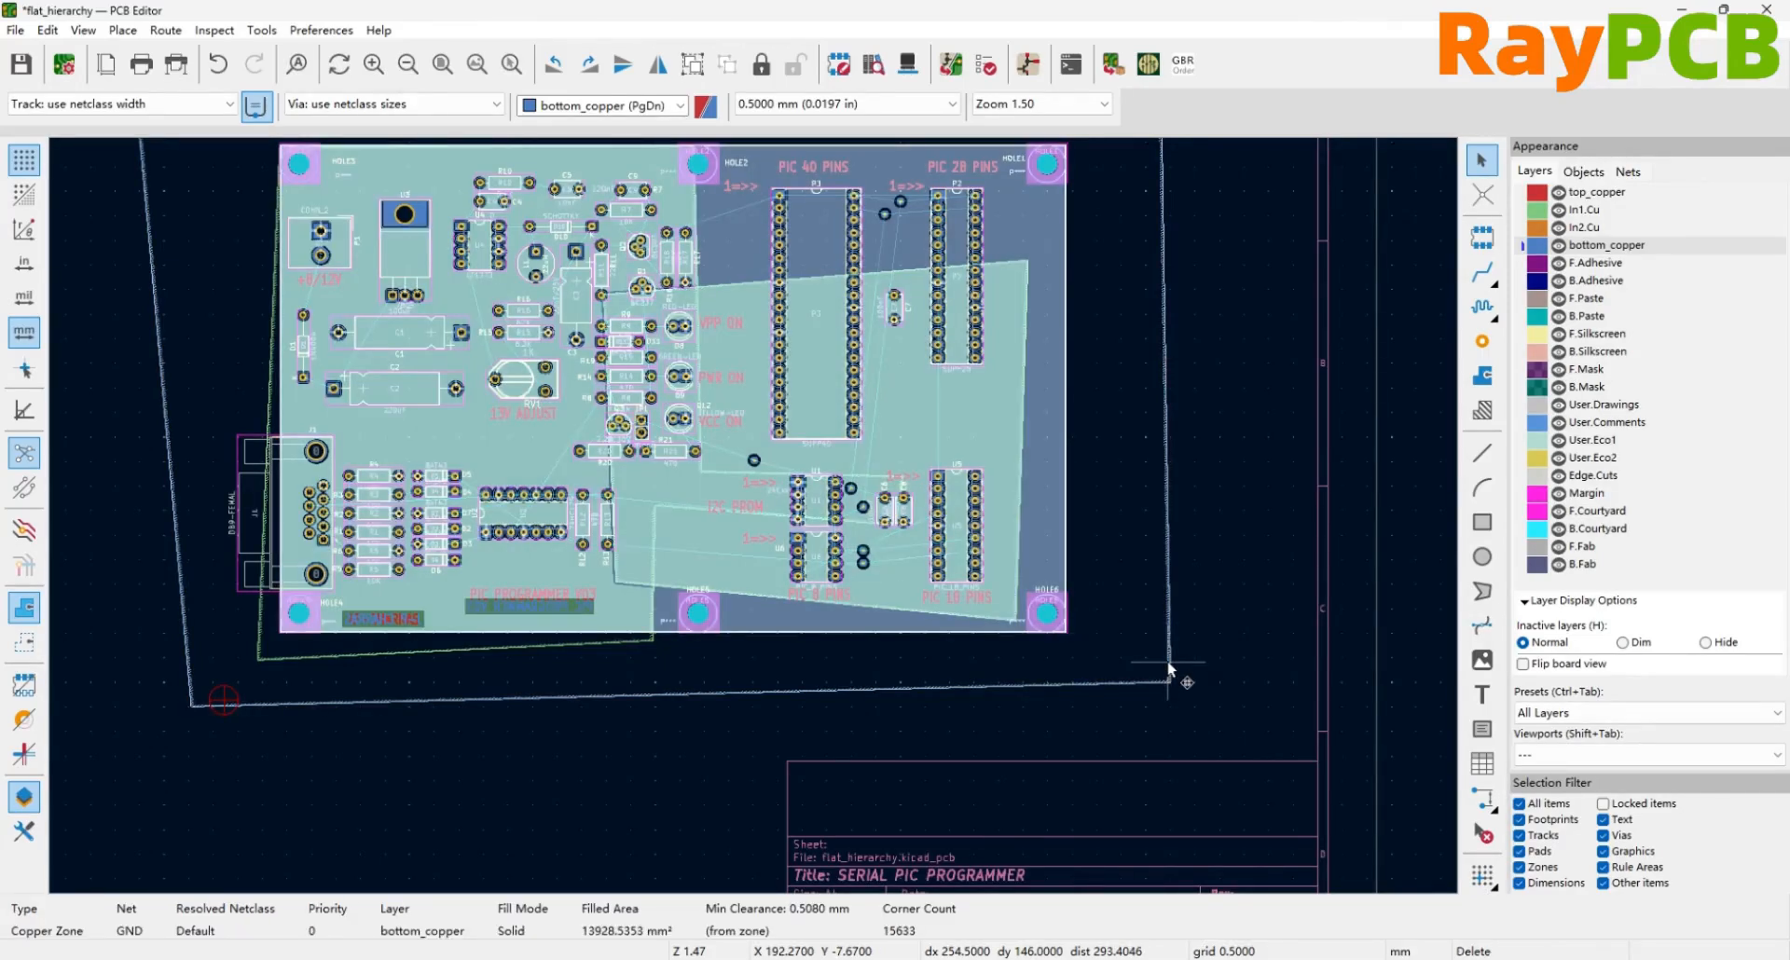
key(Delete)
Draw a rectangle of about 187.5 × 125.5 mm on bottom_copper that encloses the whole board
scroll(1179, 660, down, 2)
scroll(753, 516, down, 2)
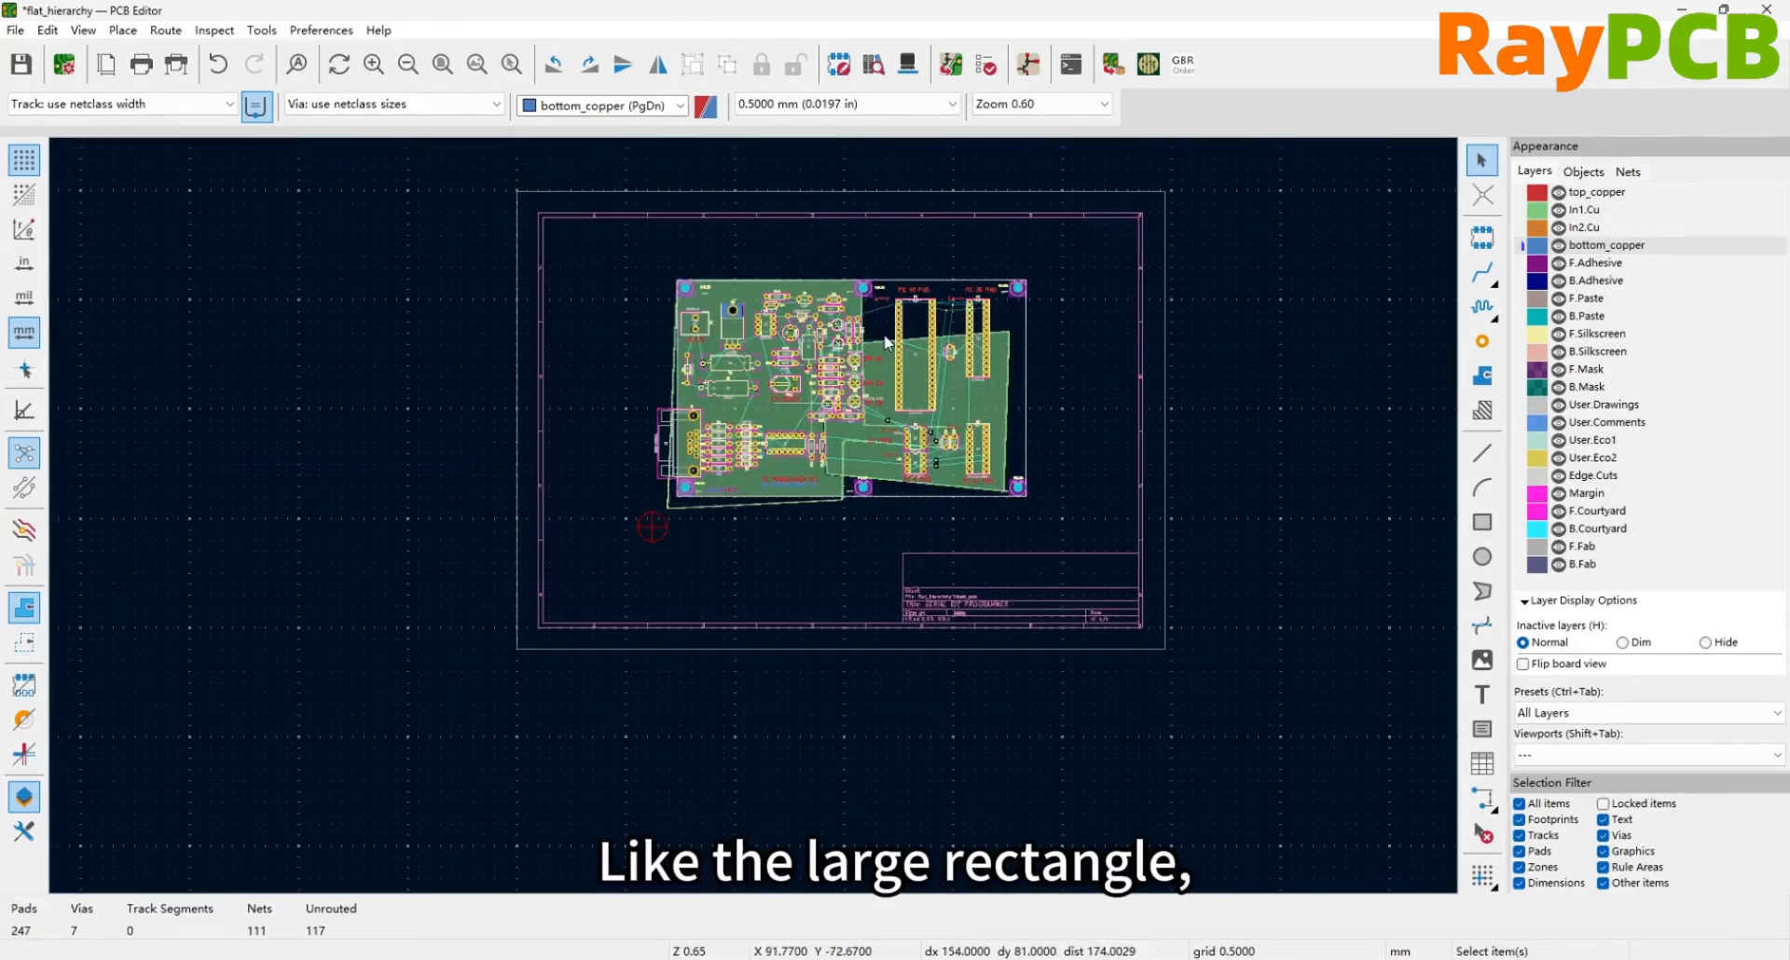
scroll(1046, 358, up, 2)
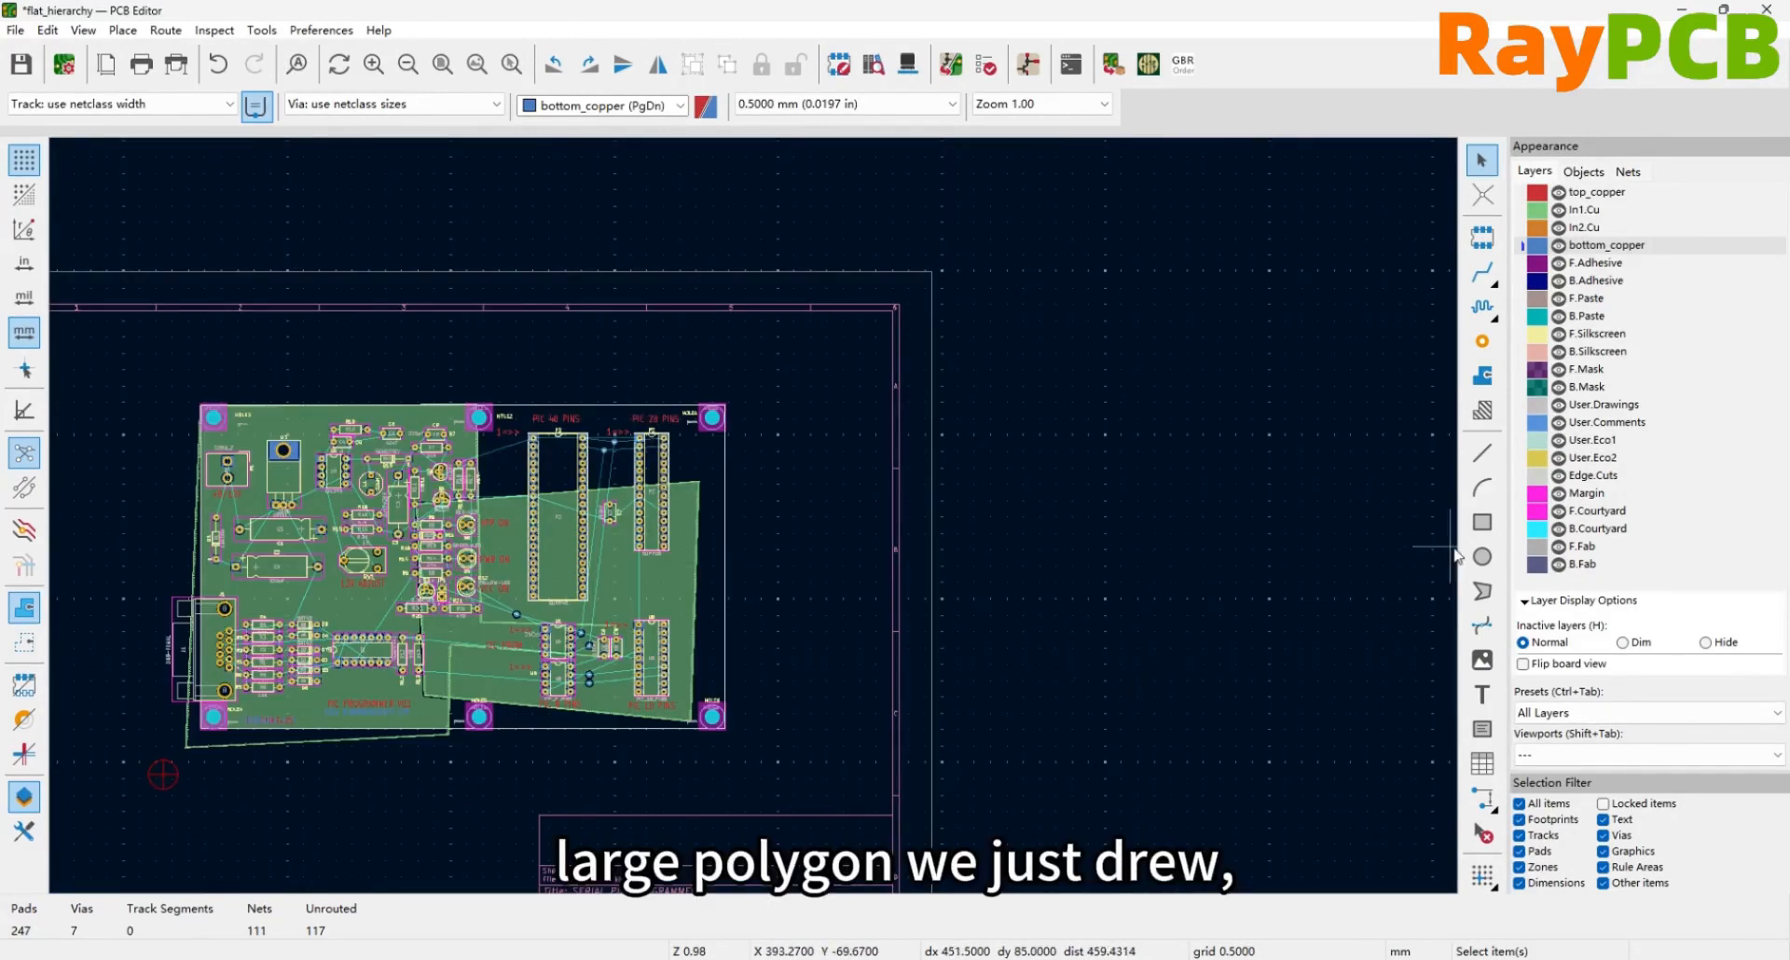
click(1482, 528)
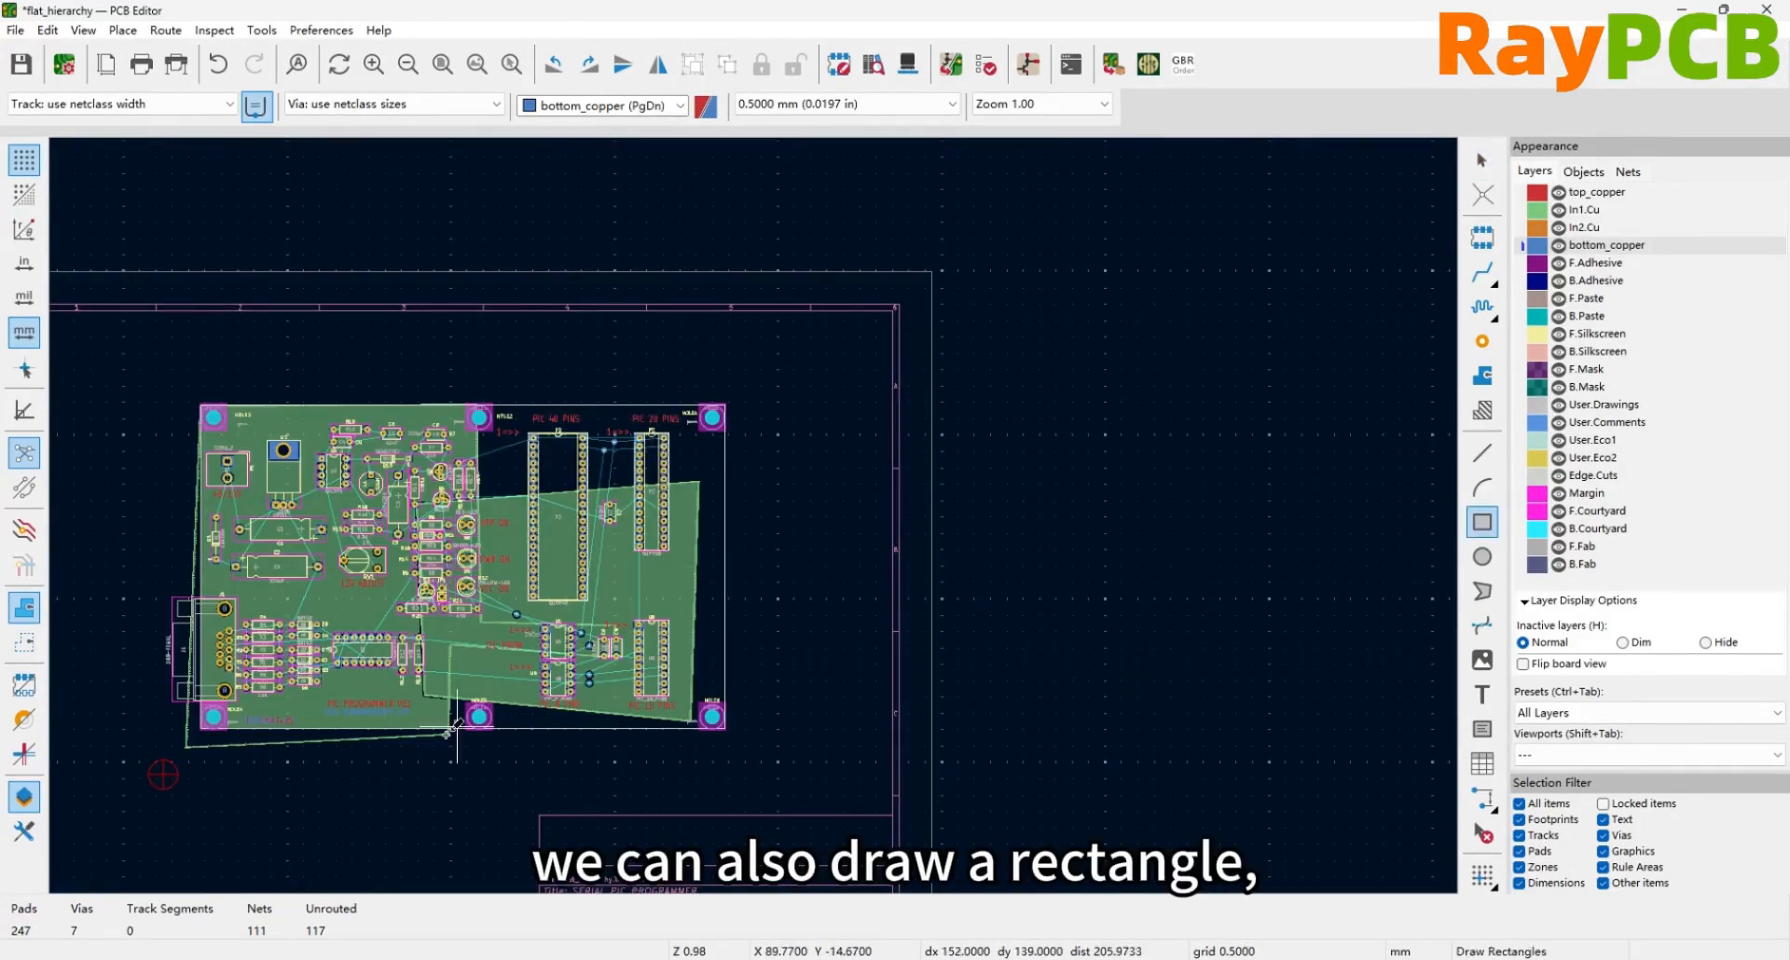
click(157, 776)
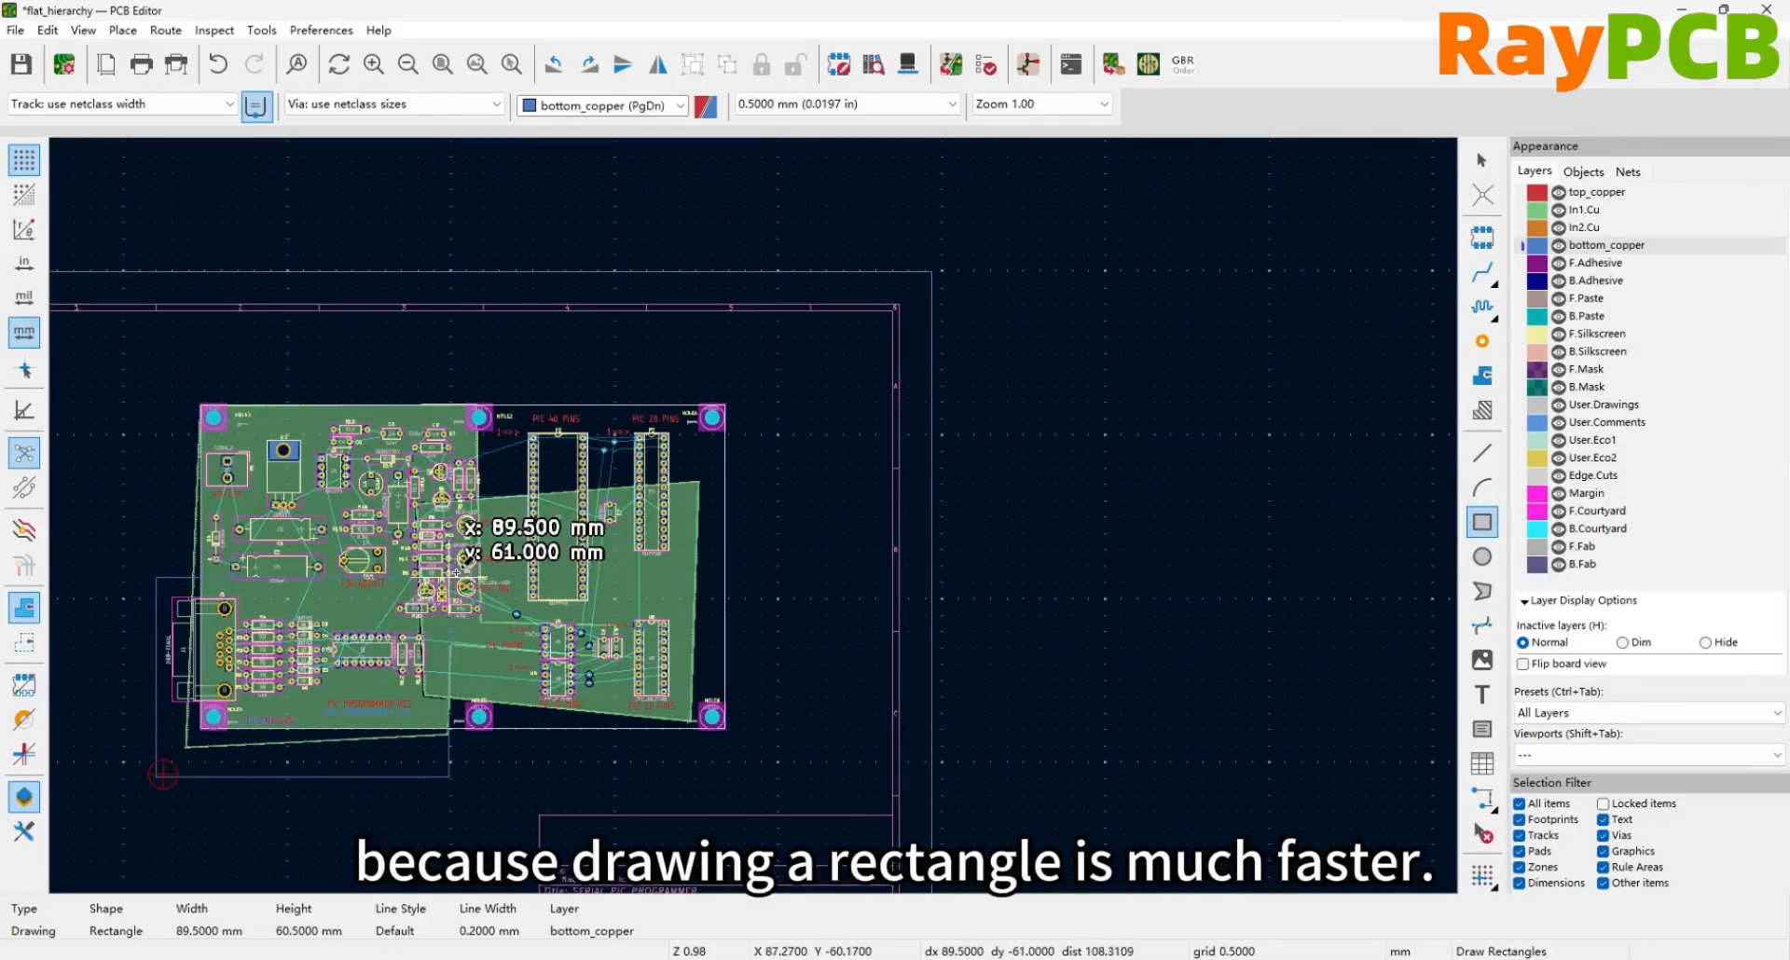
click(770, 366)
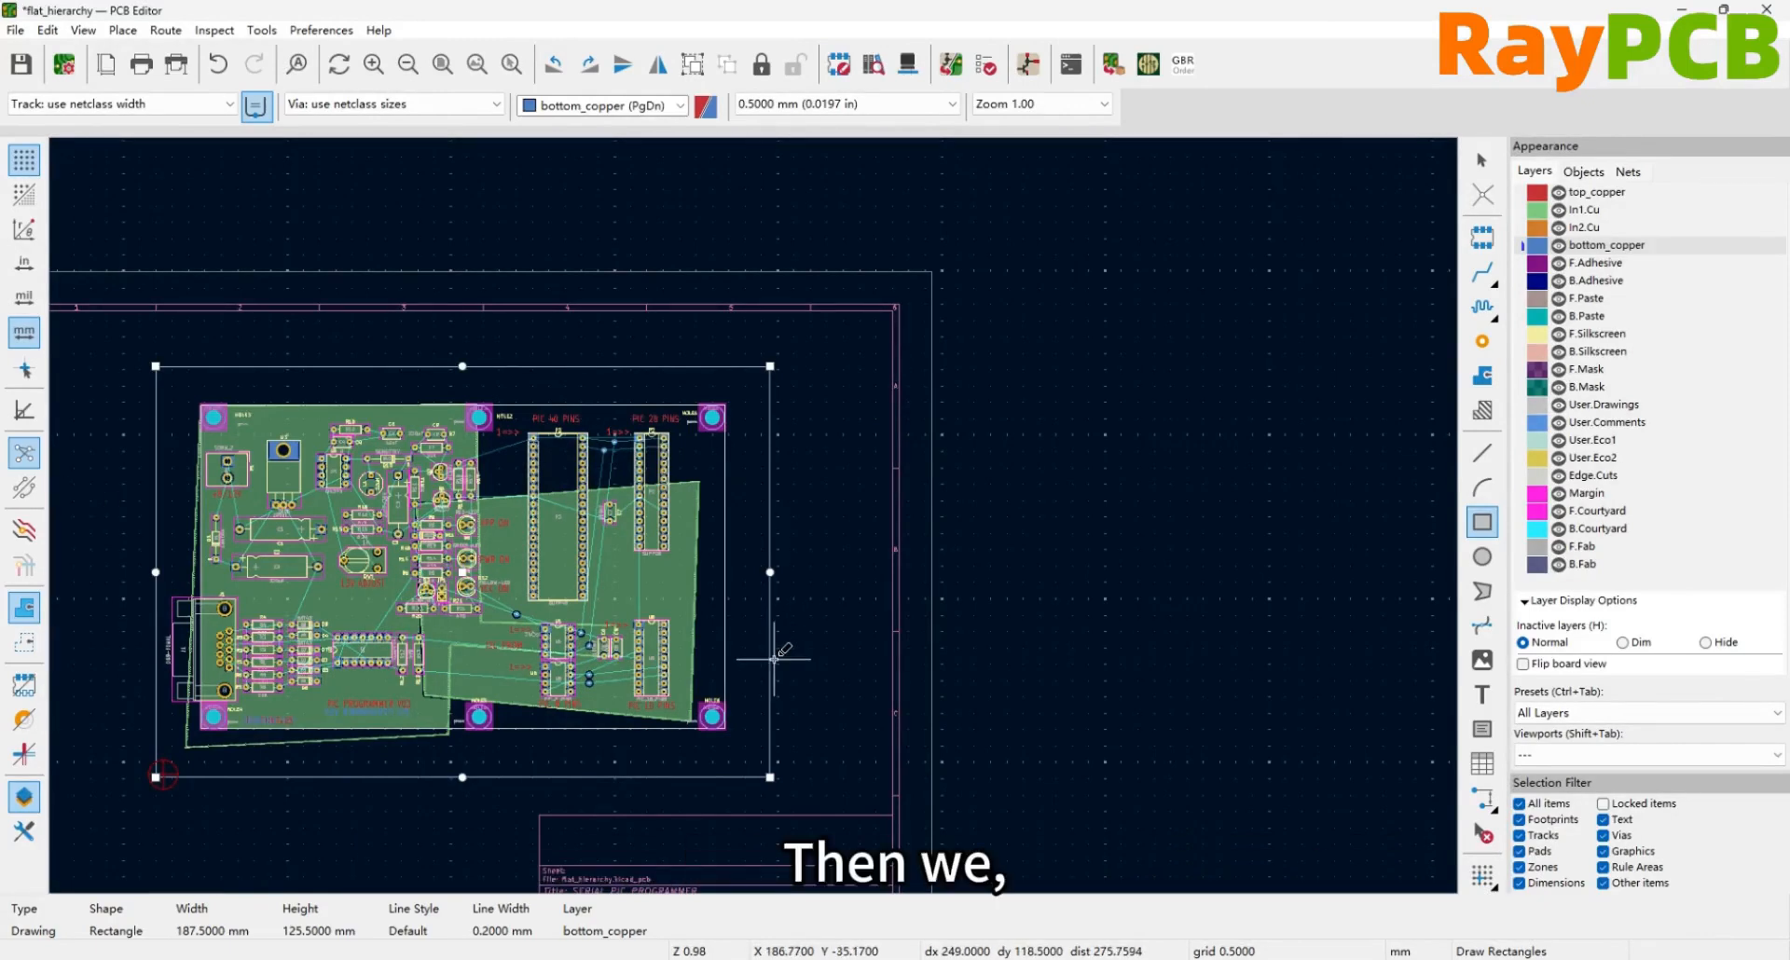
key(Escape)
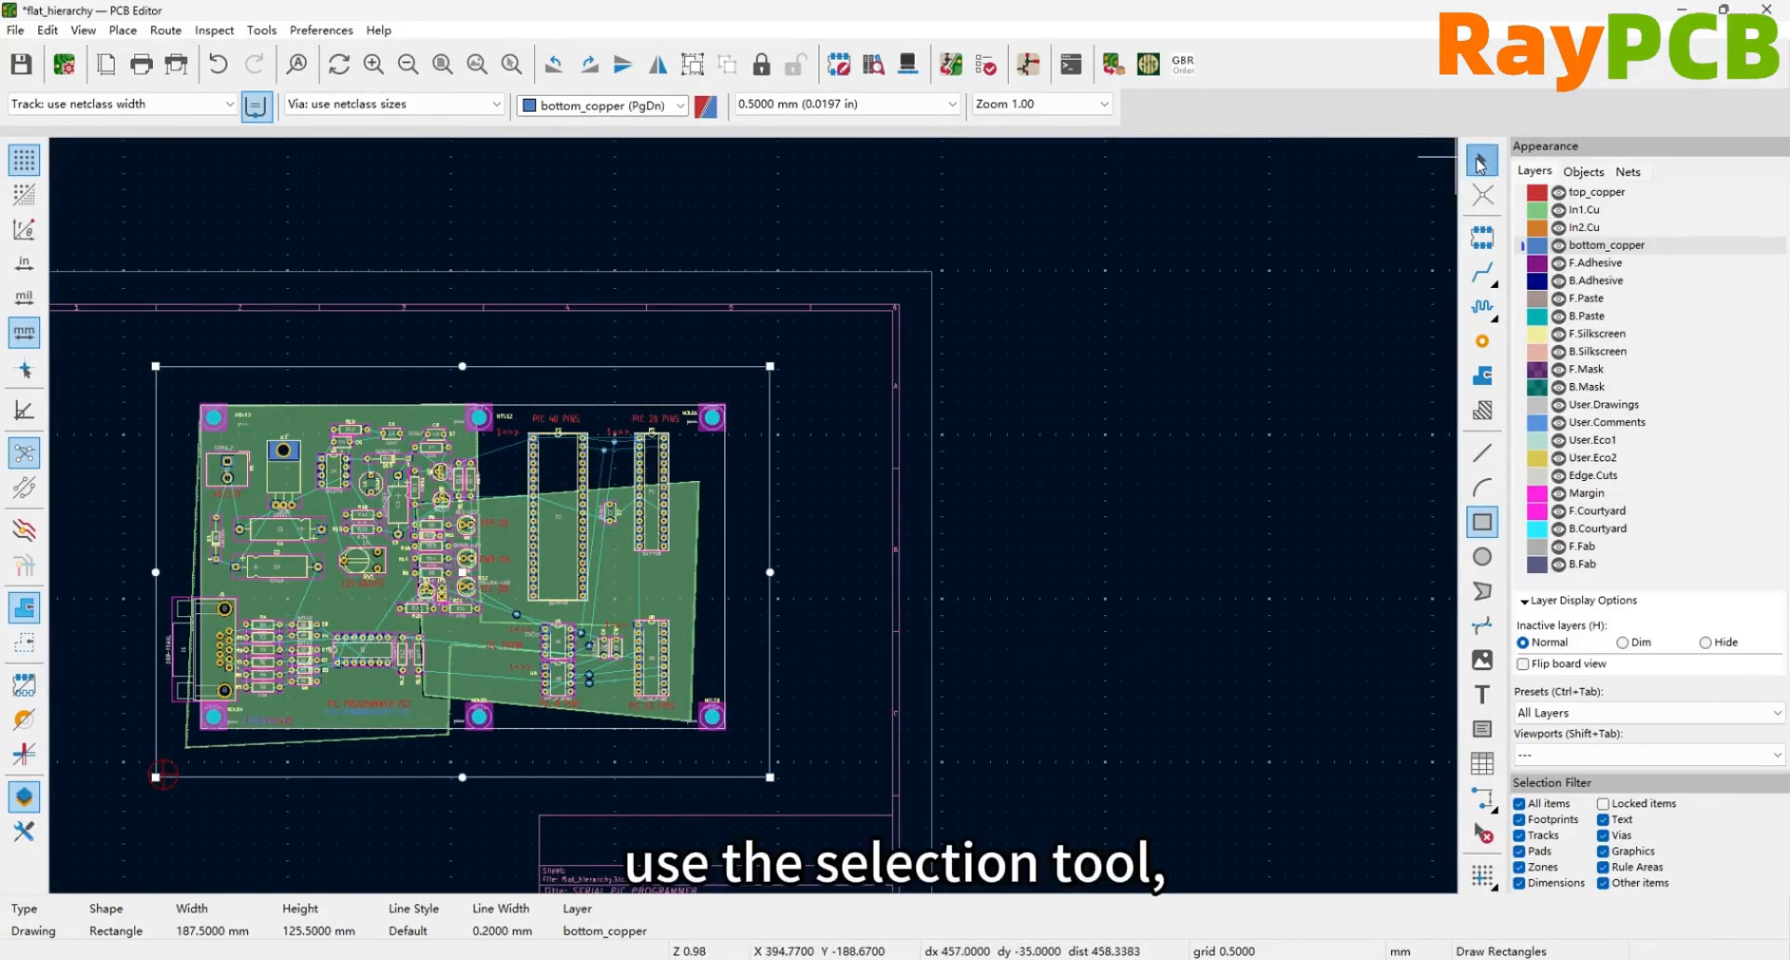
Convert the rectangle into a copper zone on bottom_copper assigned to GND
scroll(763, 825, up, 3)
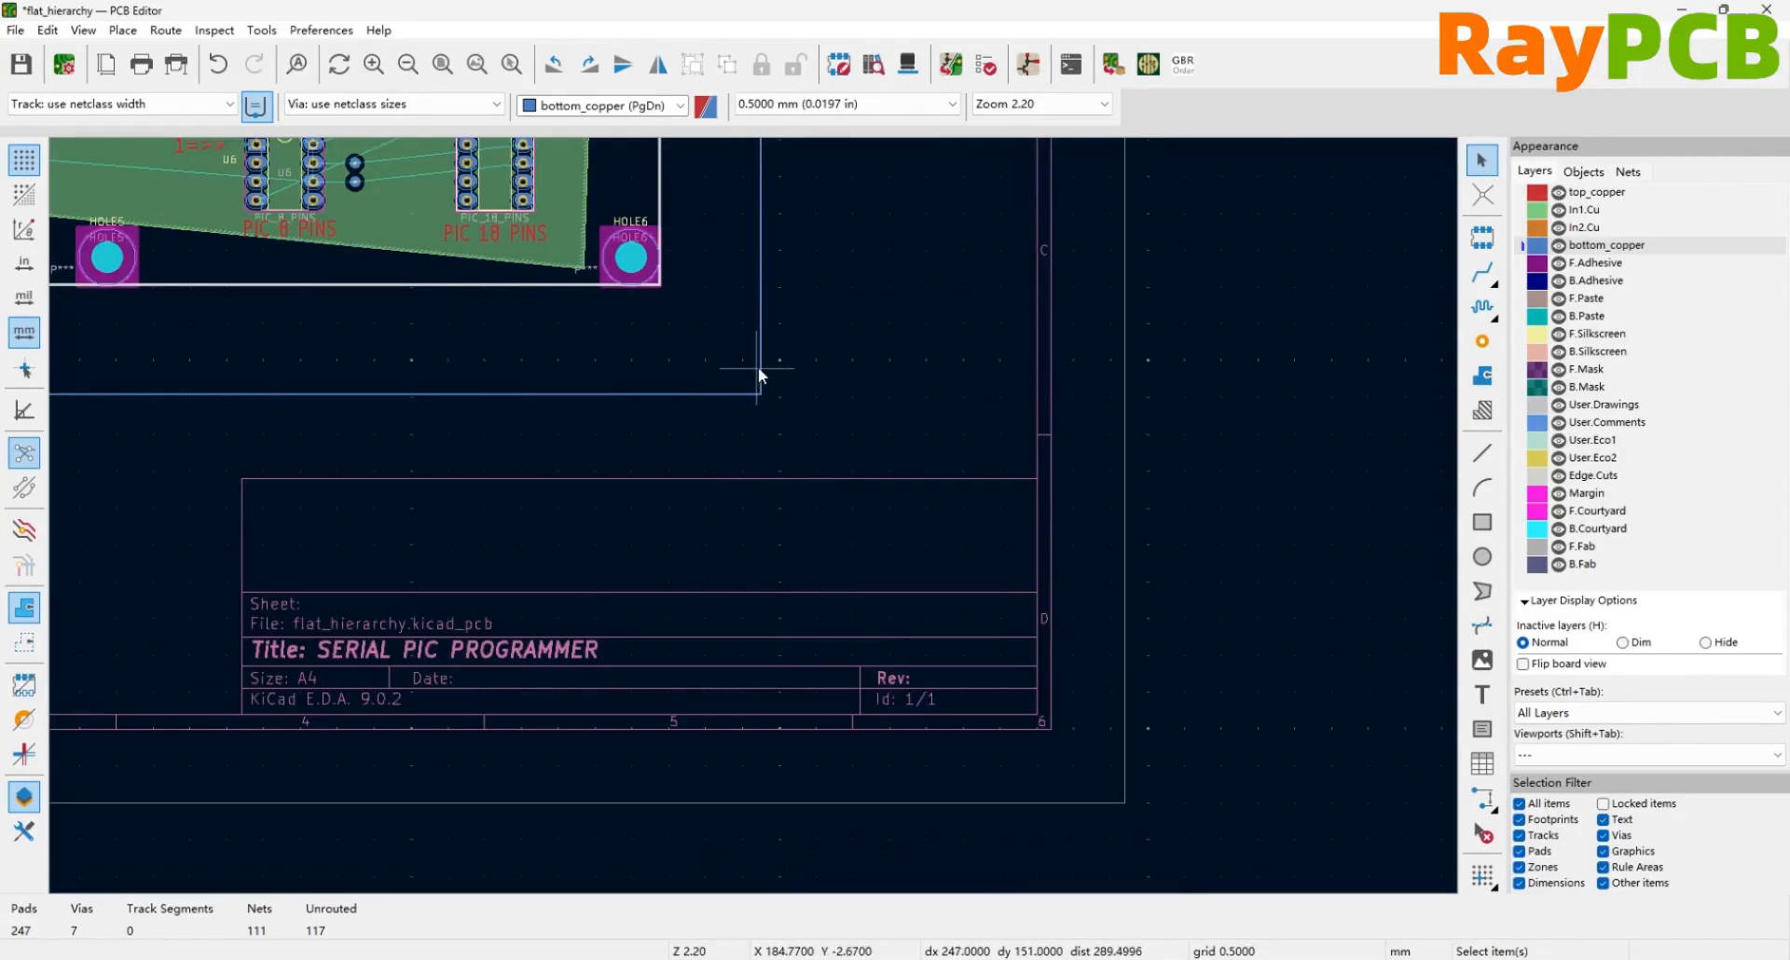
click(760, 366)
right_click(761, 365)
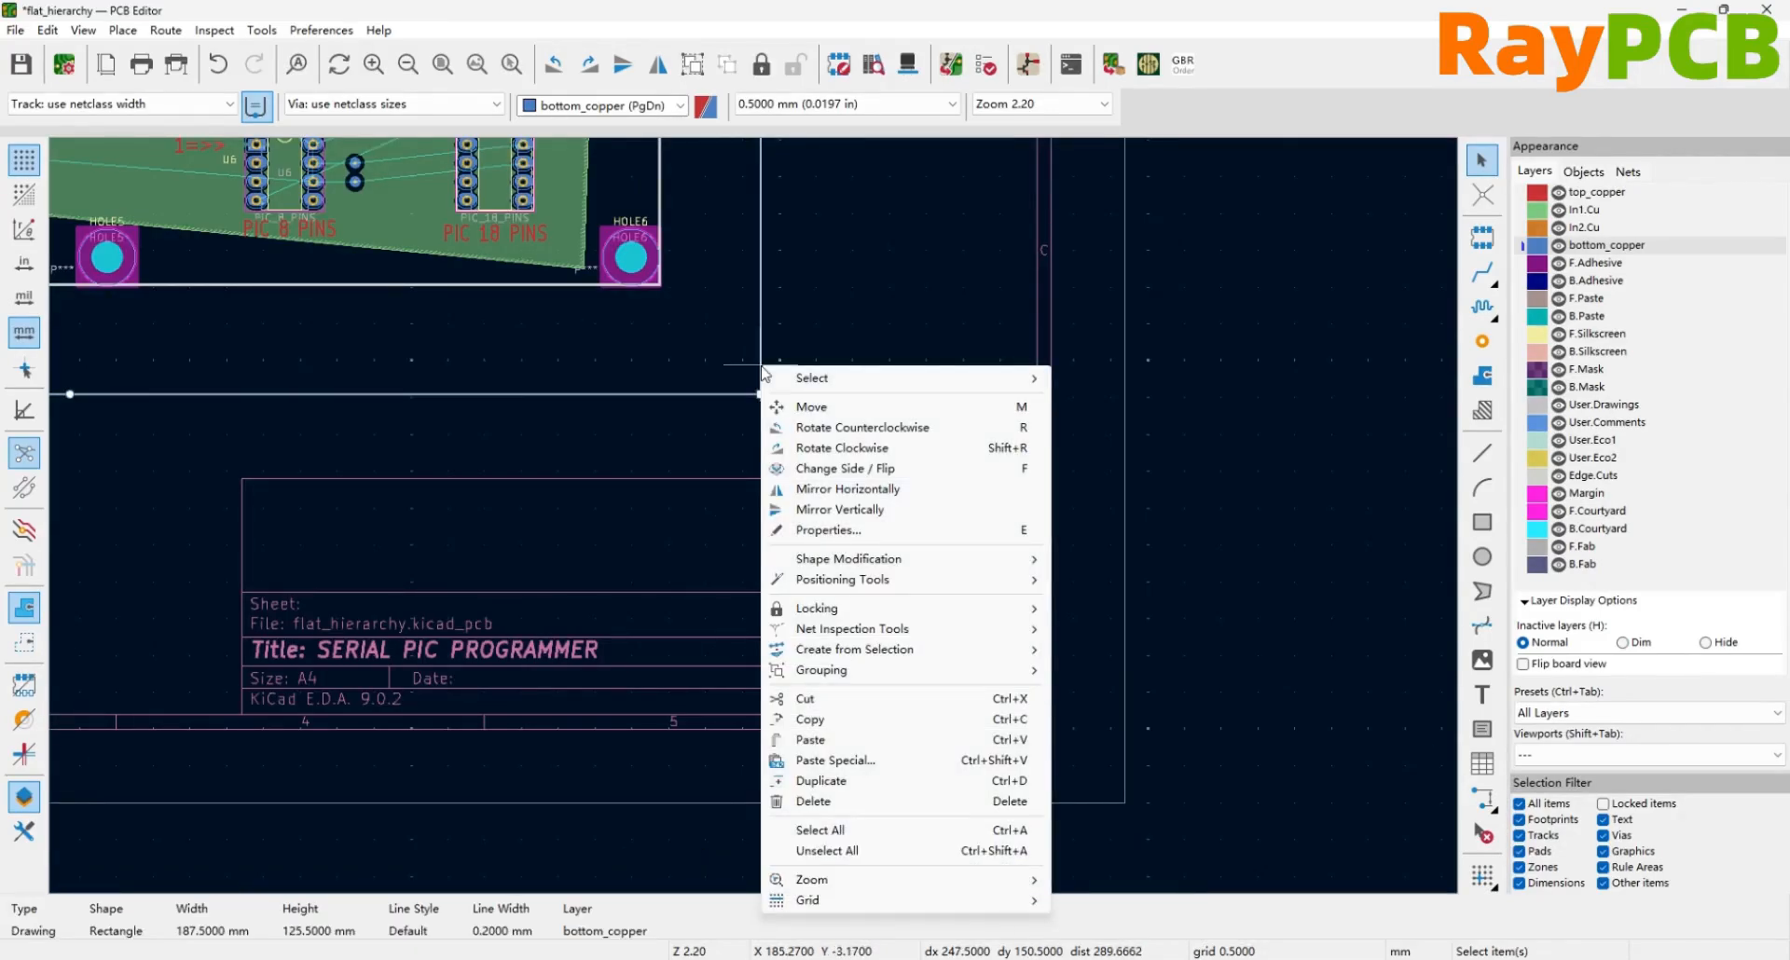
mouse_move(829, 651)
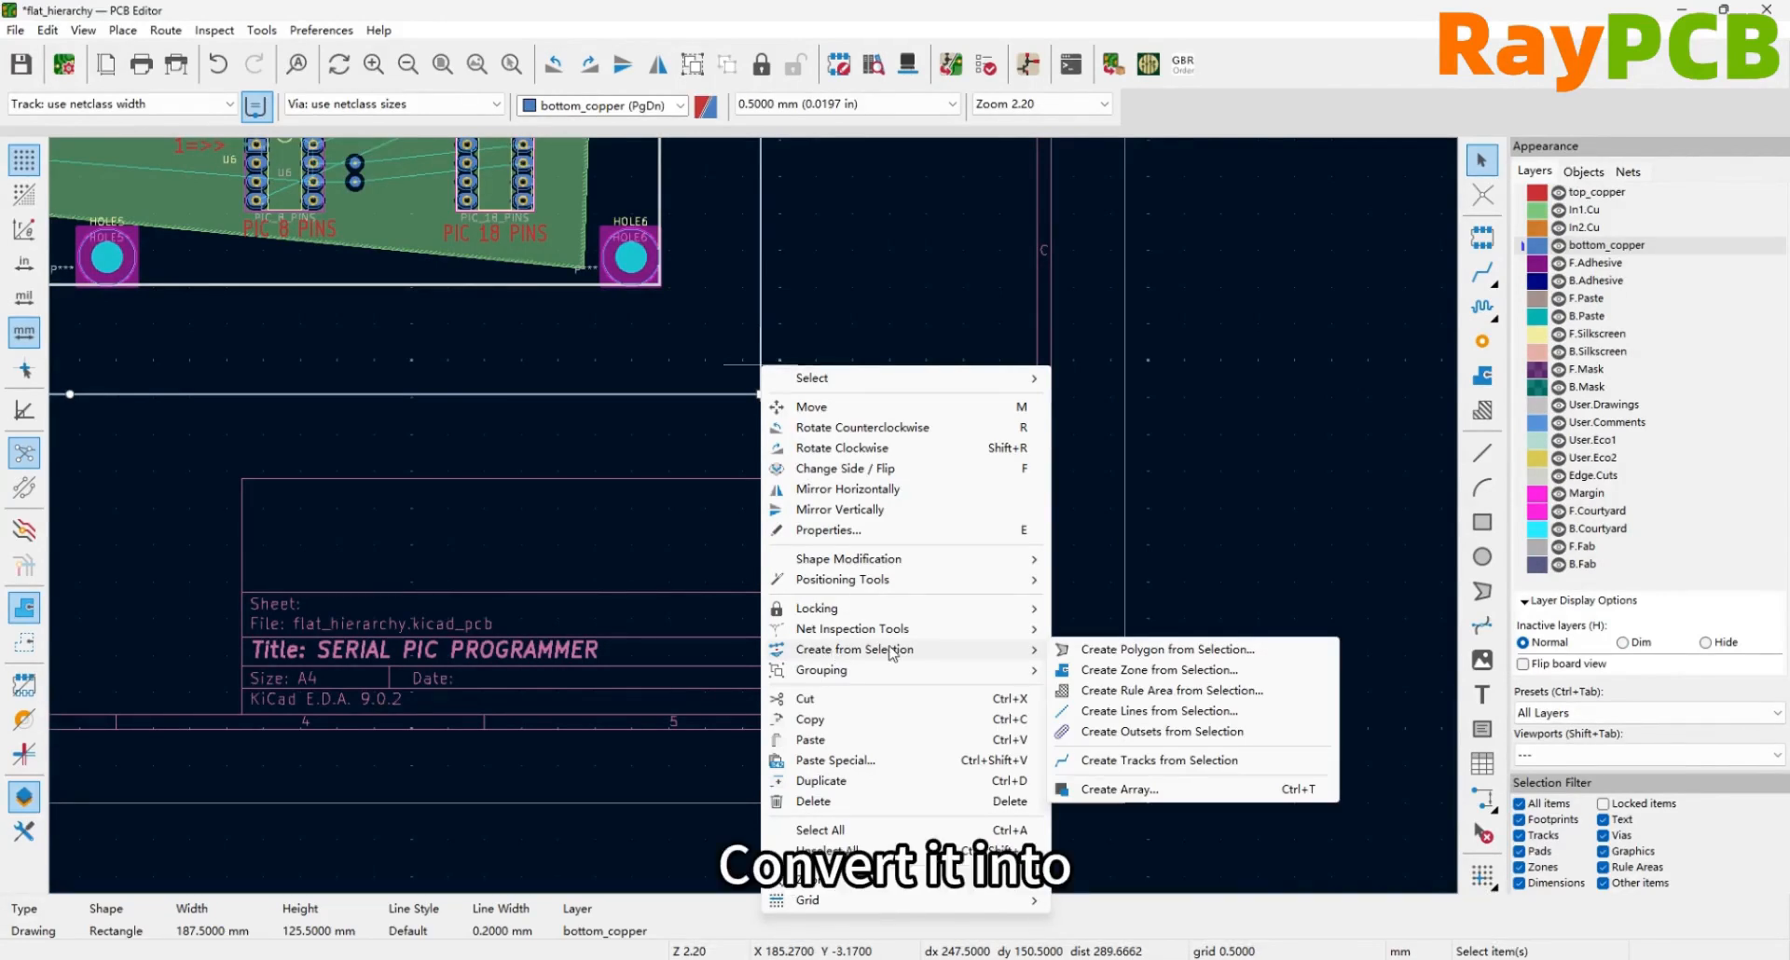
click(1110, 670)
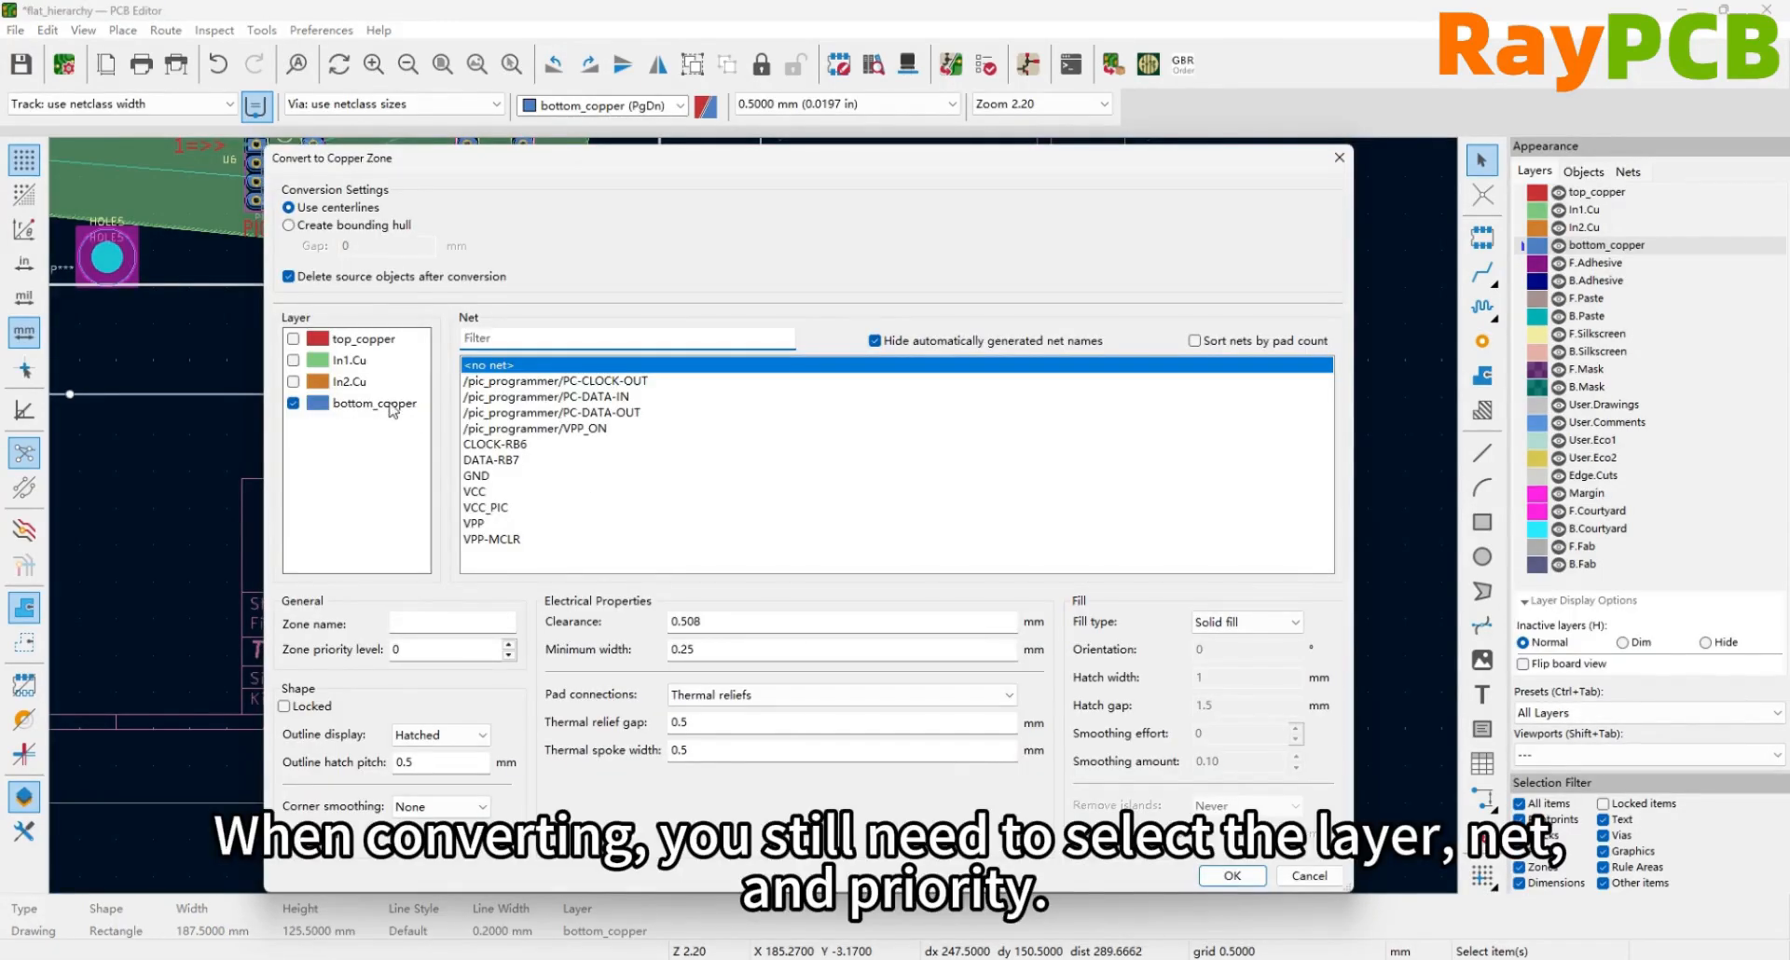
click(466, 476)
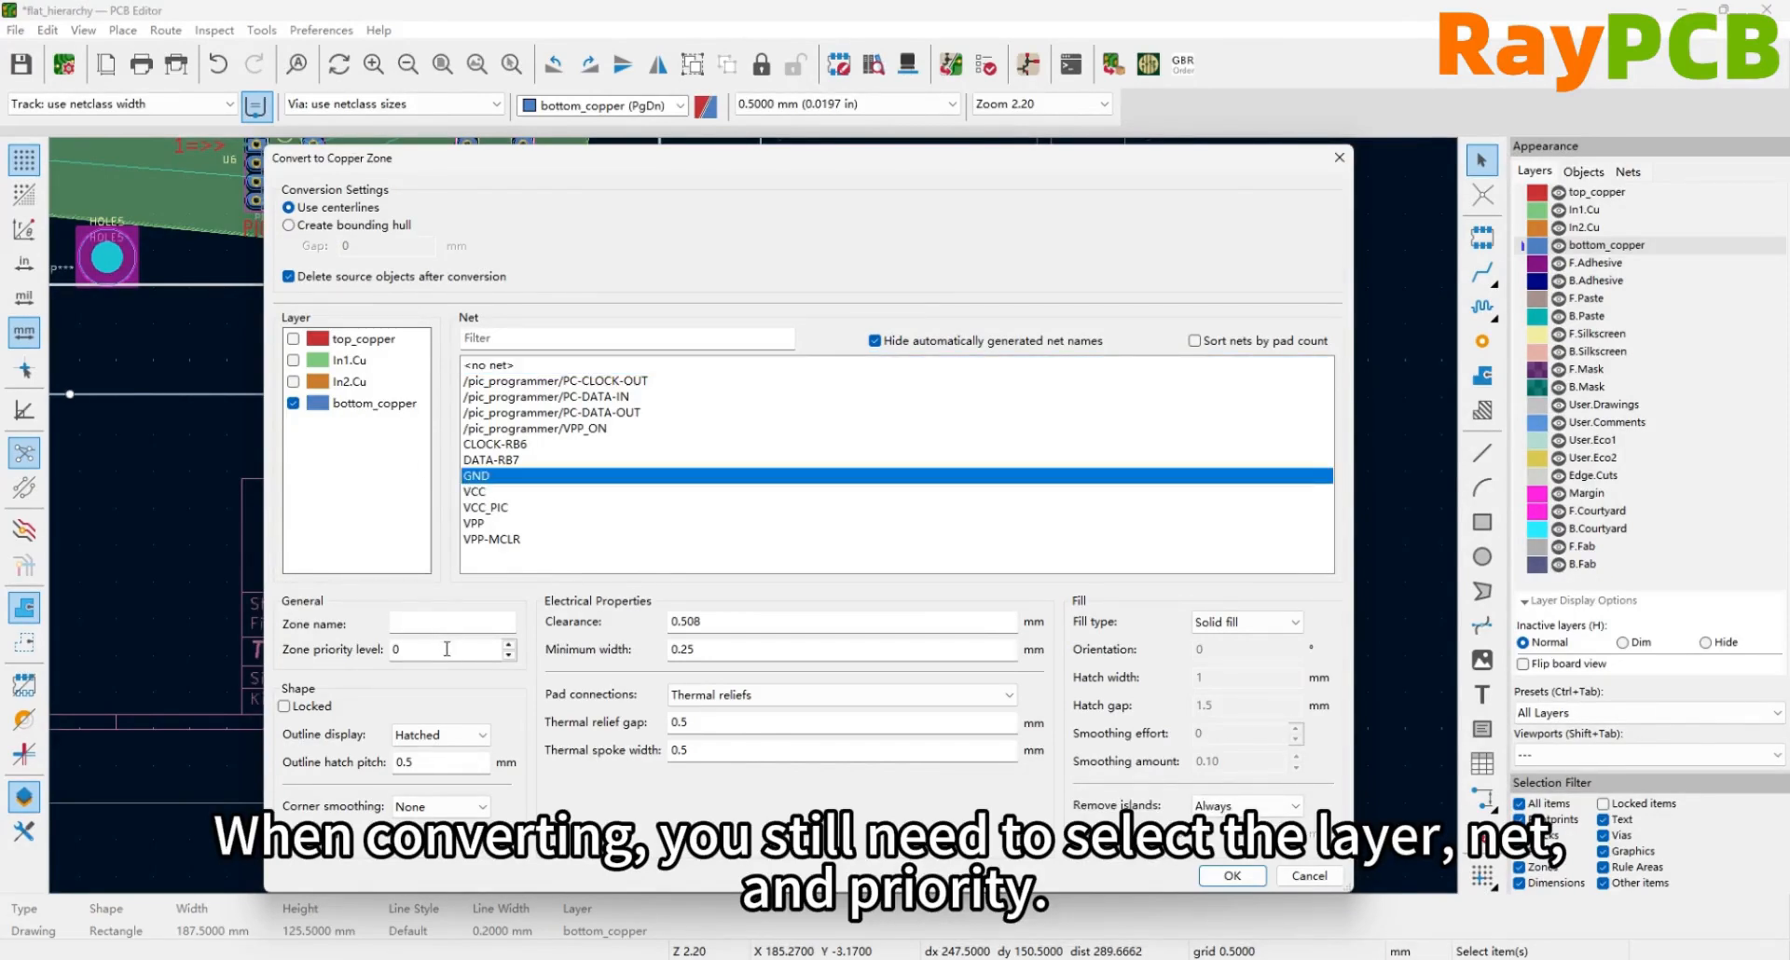
click(1233, 875)
Refill all zones to pour the rectangular GND zone and view the result over the whole board
scroll(754, 516, down, 5)
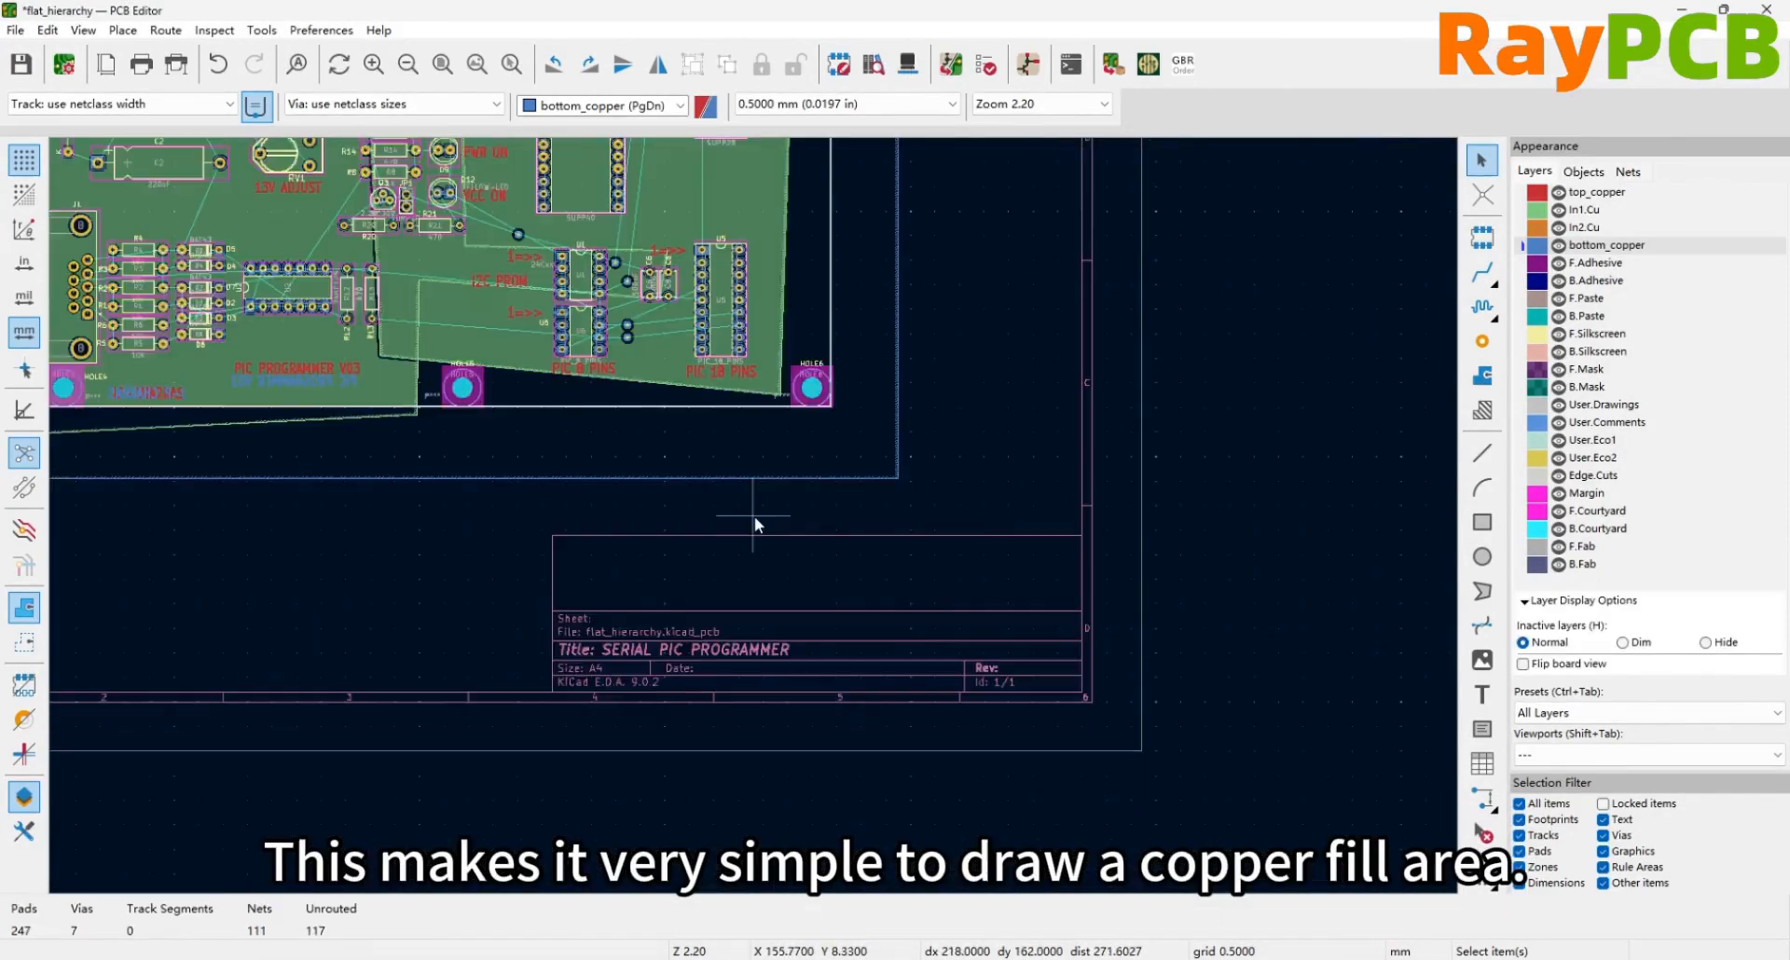
scroll(753, 513, down, 3)
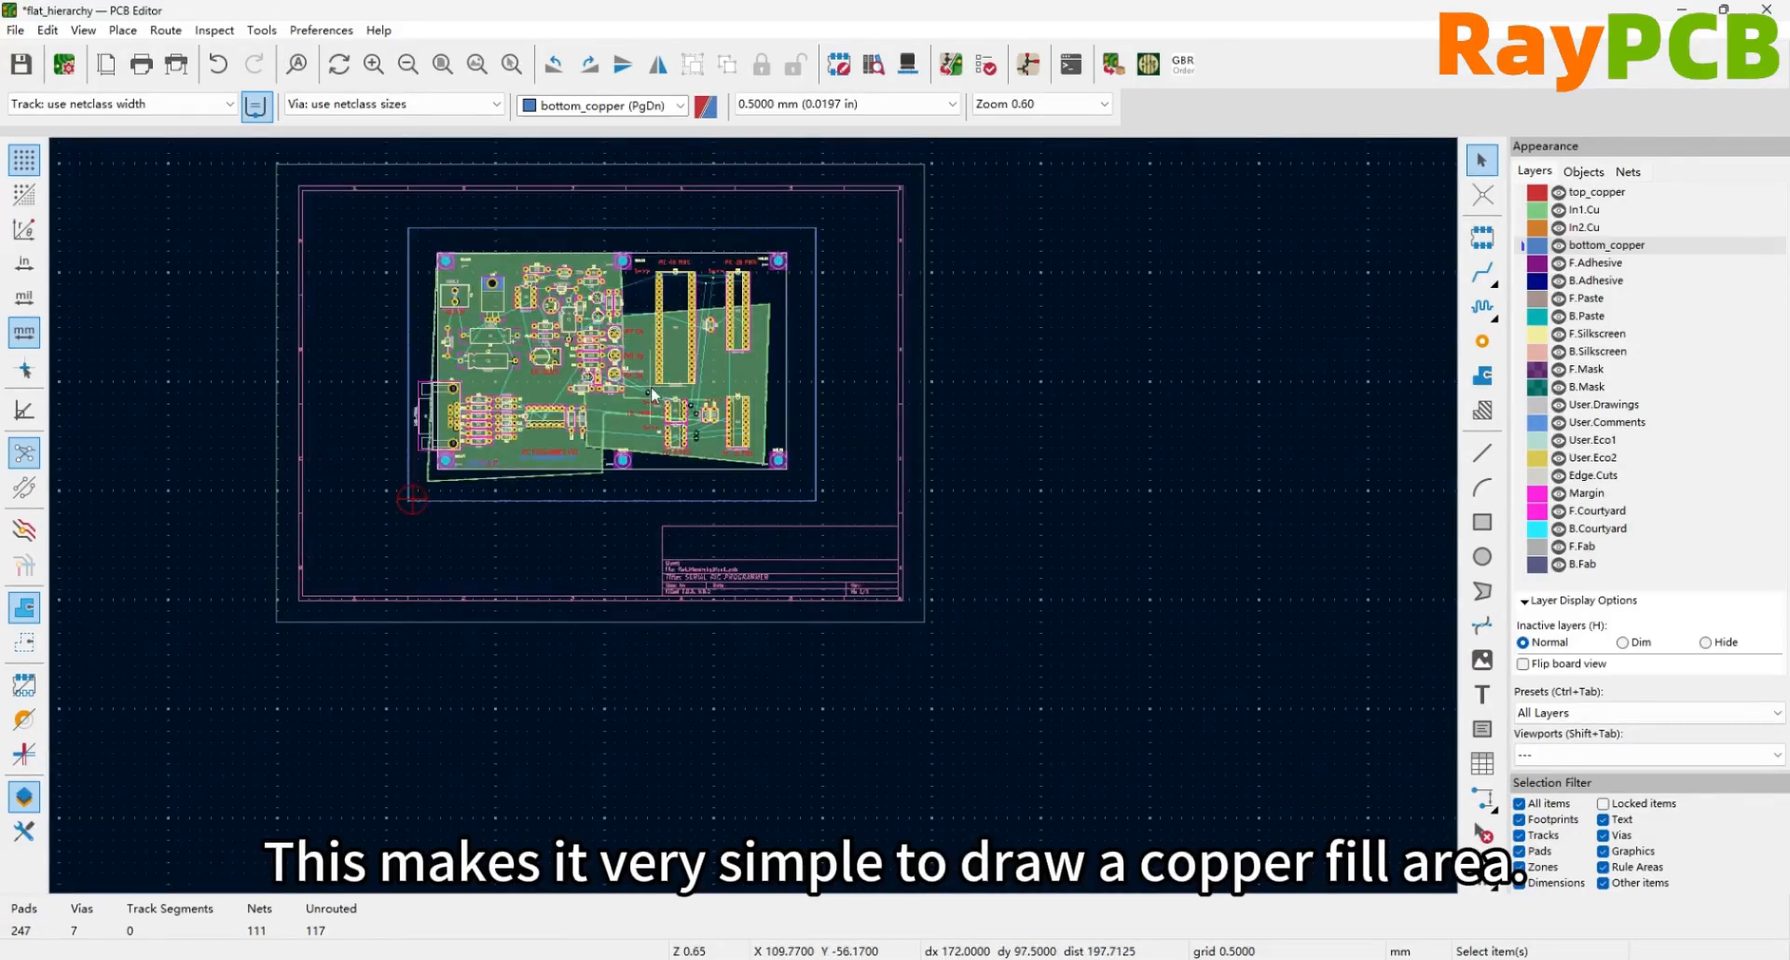
key(b)
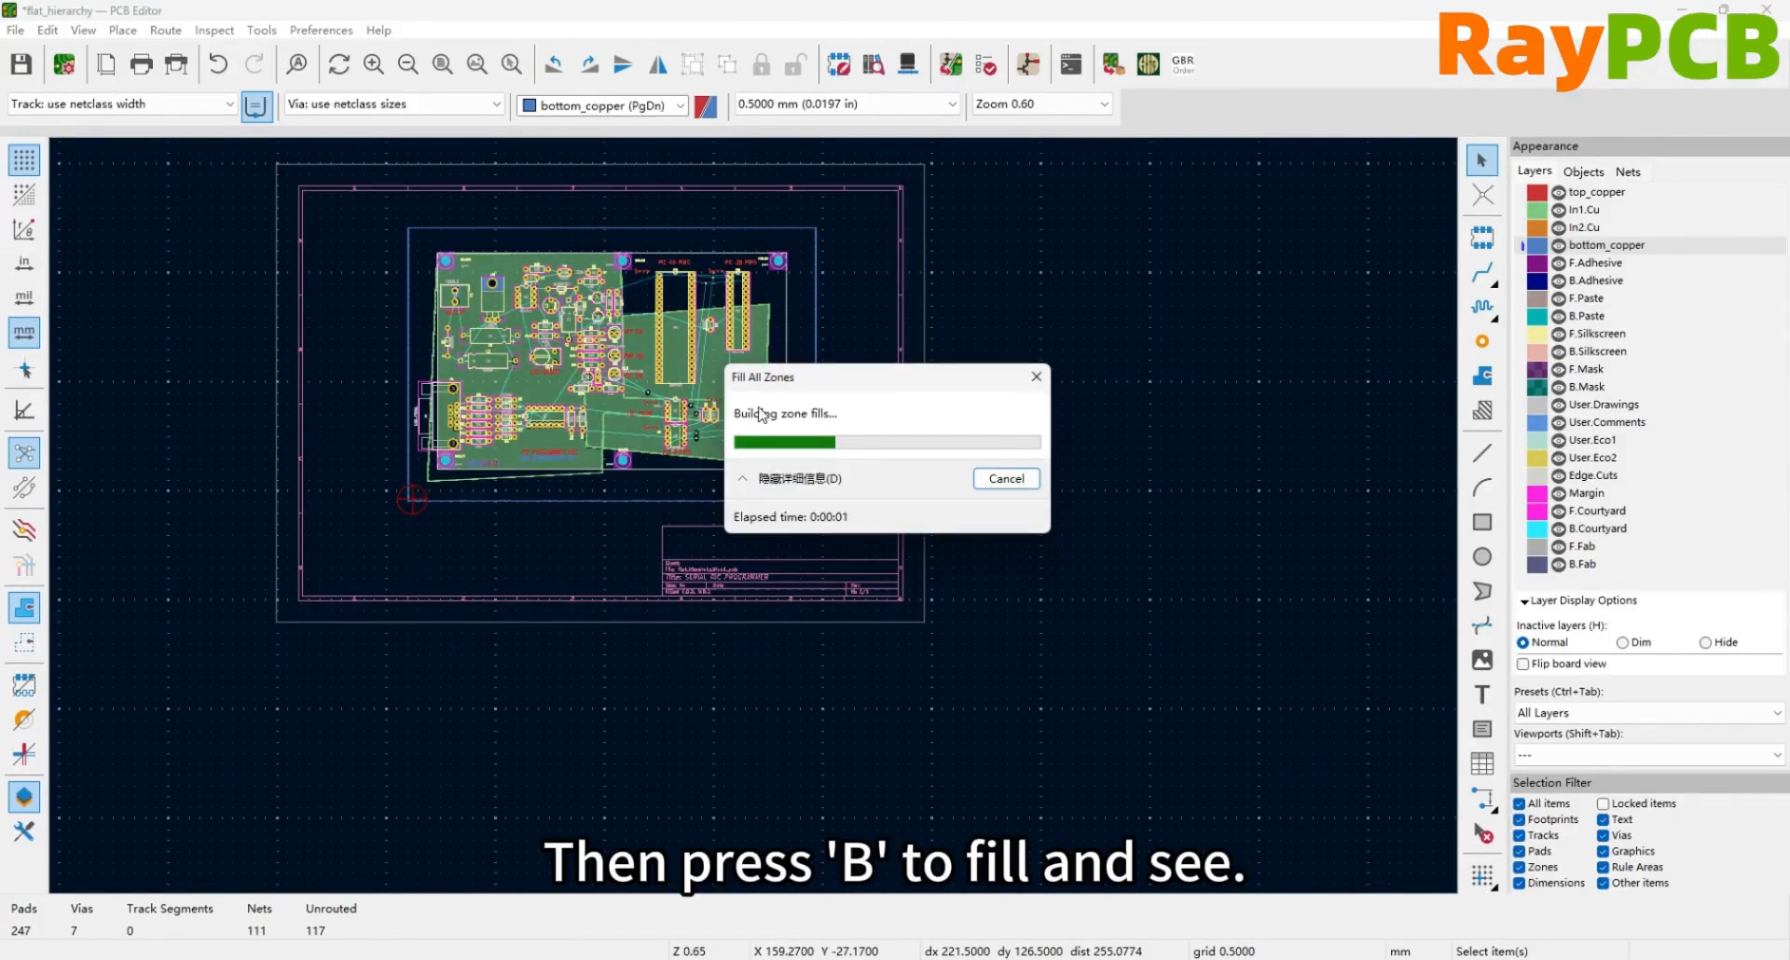
scroll(803, 402, up, 3)
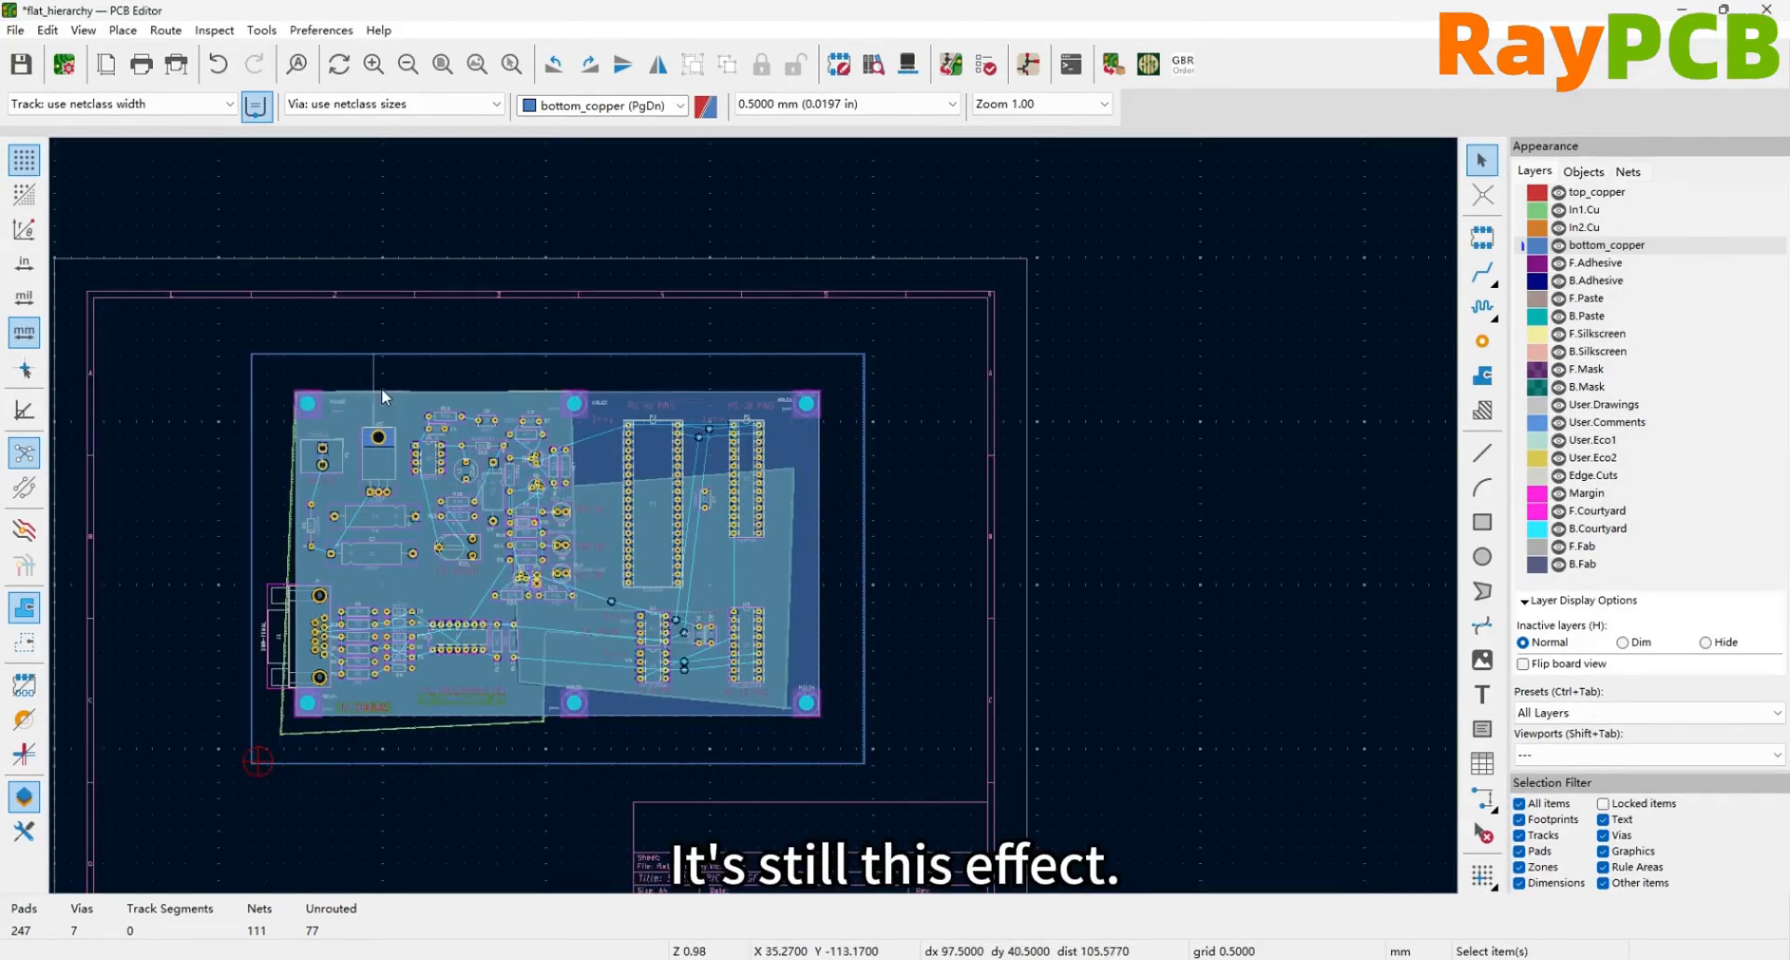